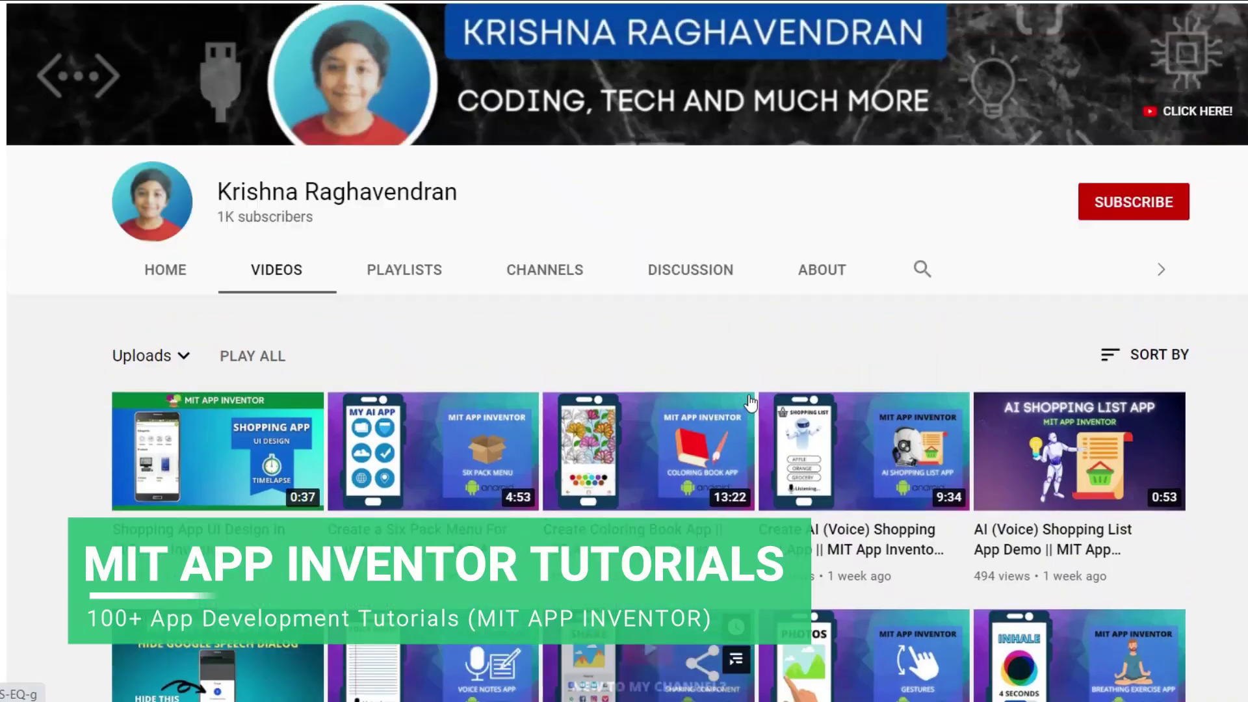
scroll(751, 403, down, 7)
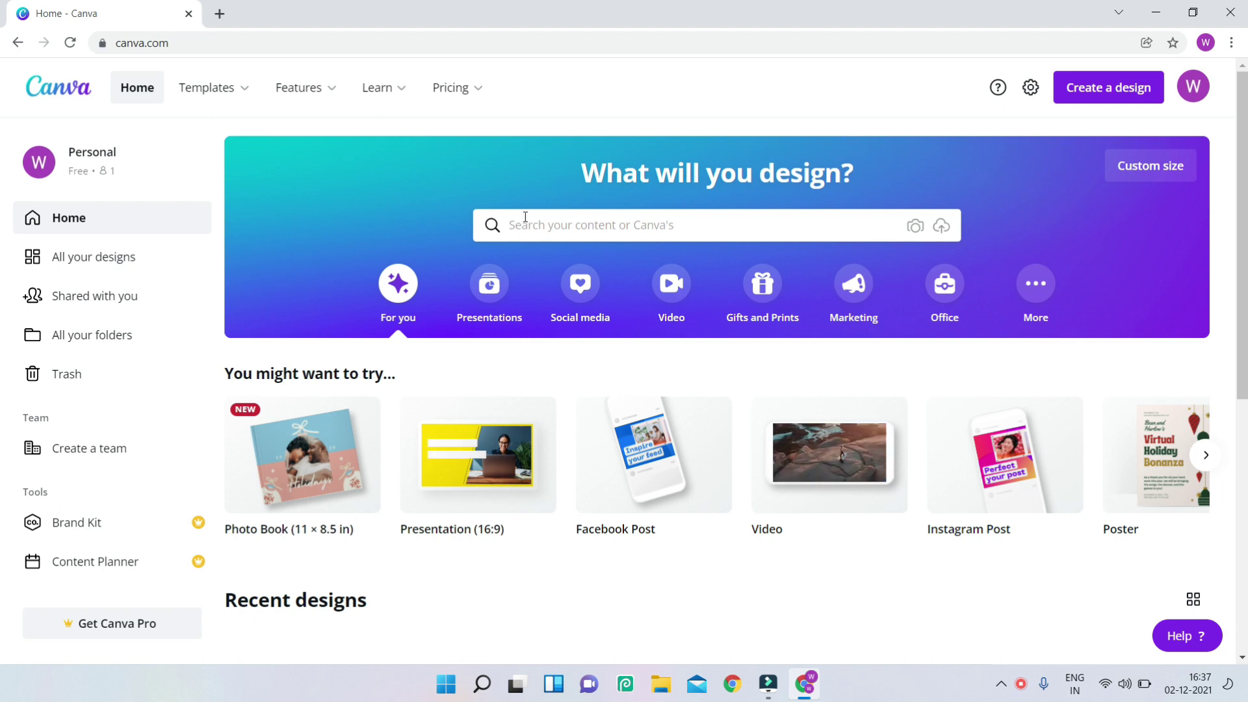
scroll(522, 224, down, 1)
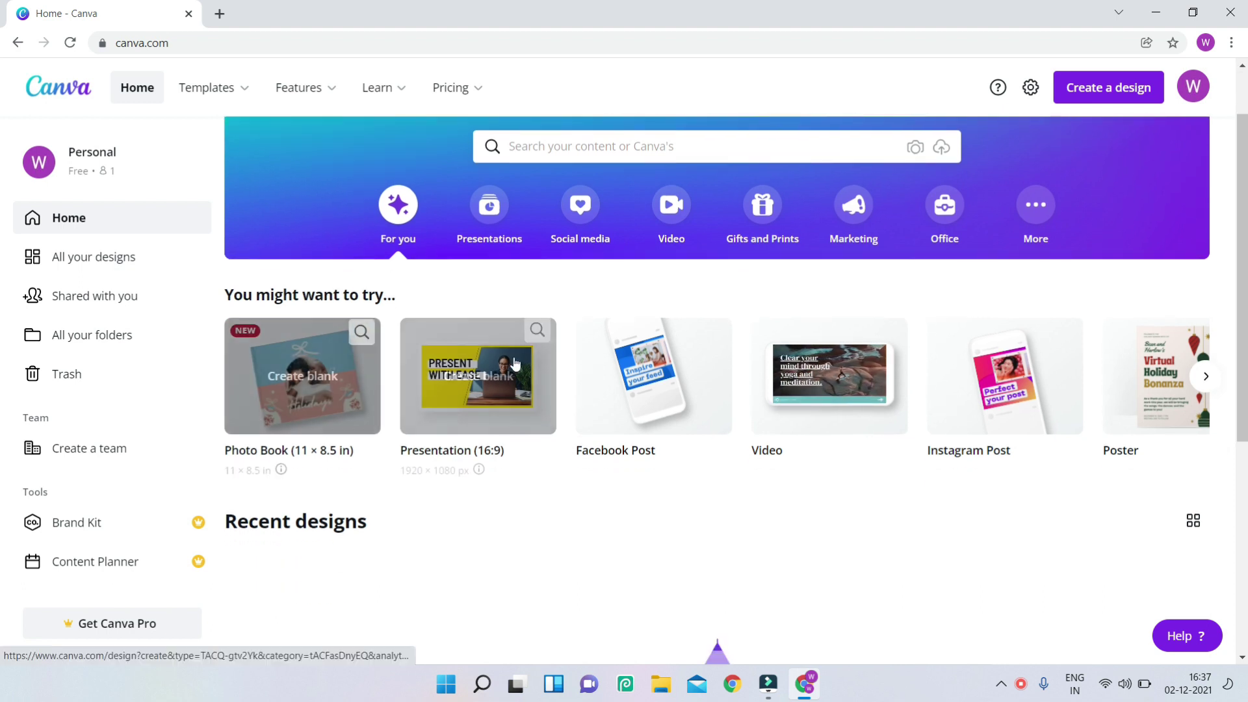
scroll(517, 373, up, 1)
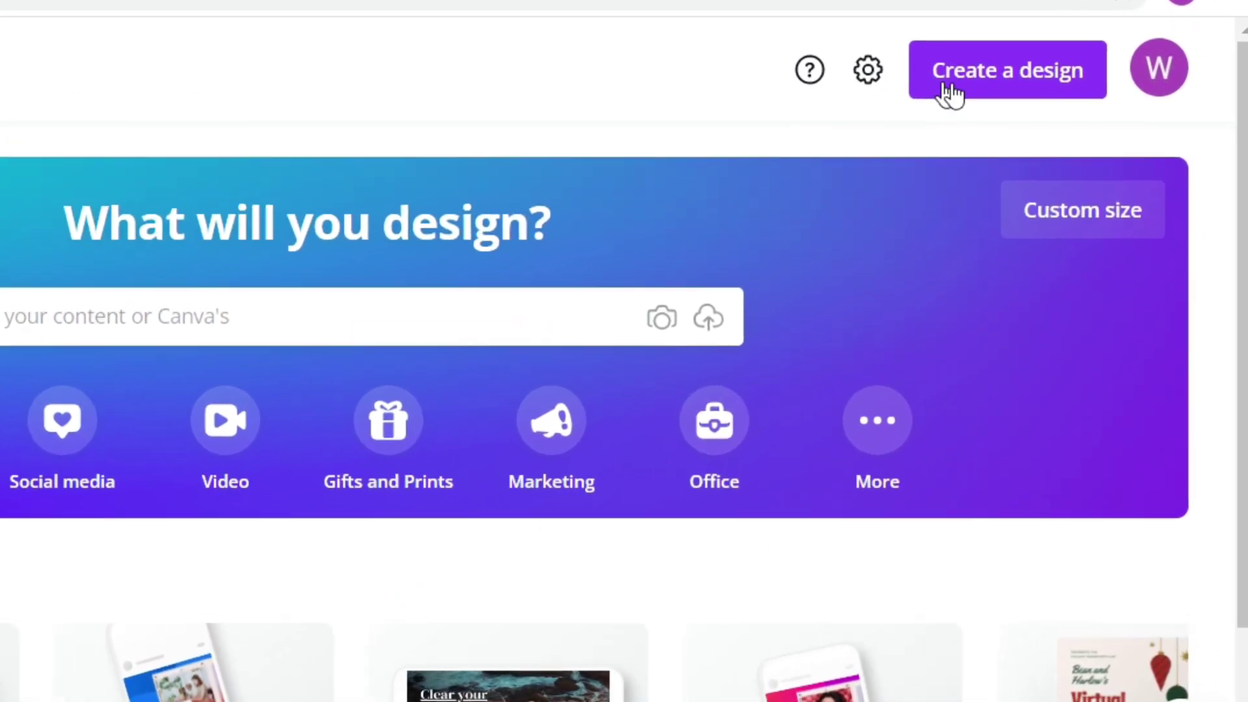
click(1043, 89)
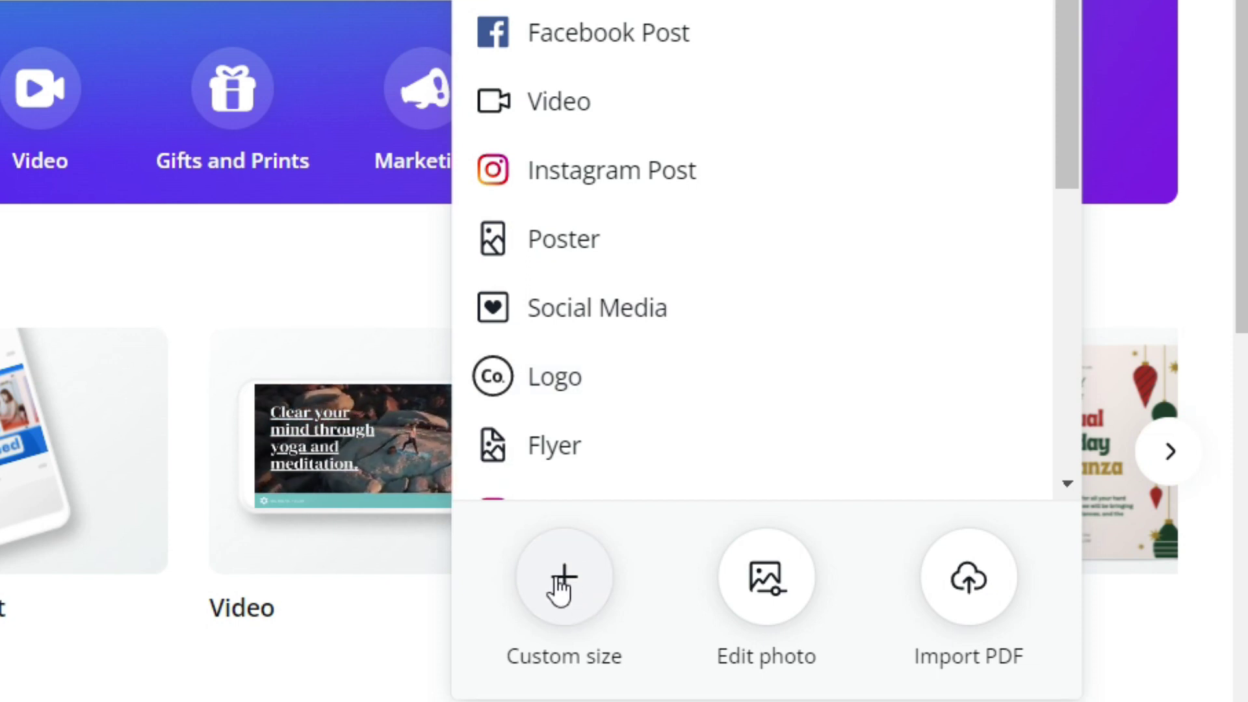
click(564, 576)
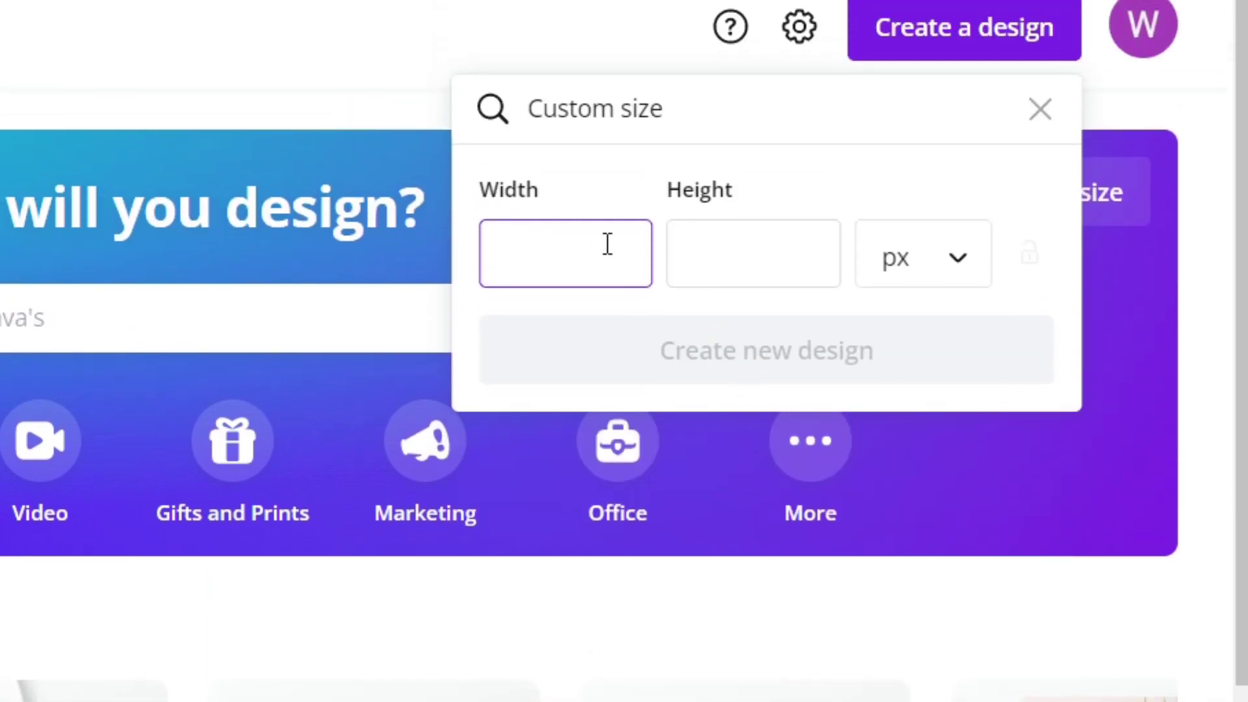
click(914, 28)
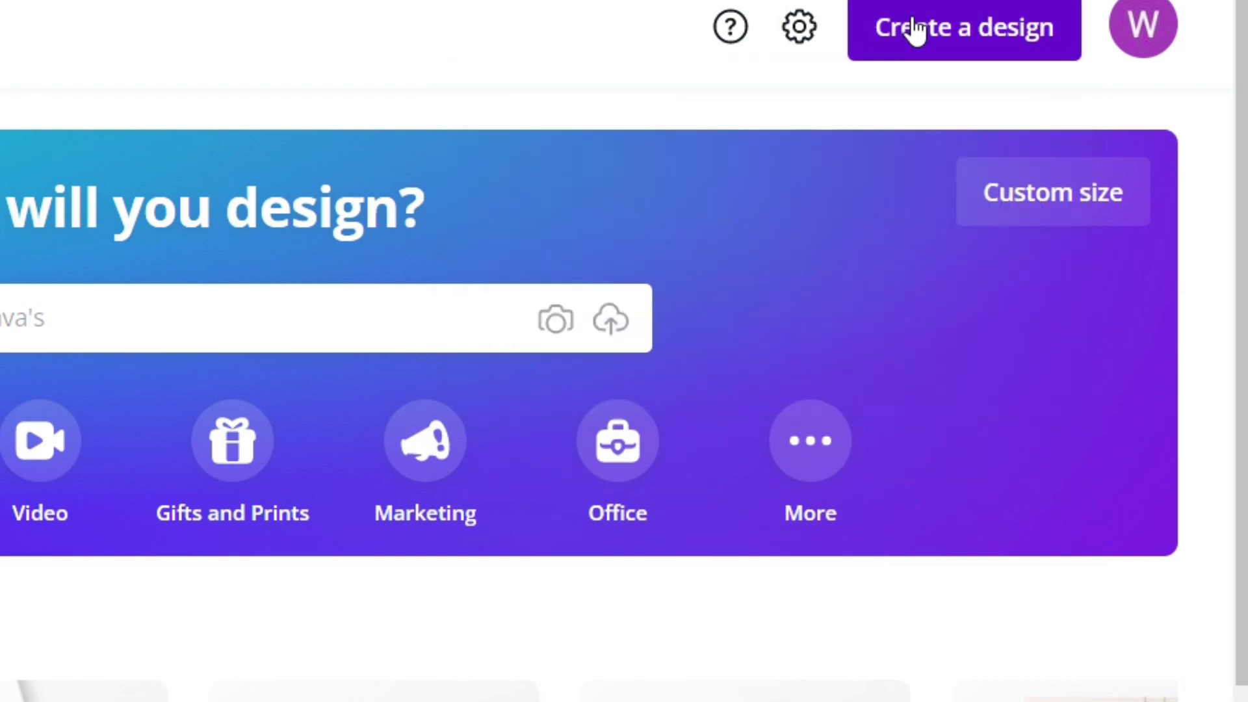
Create a blank 500 × 500 px Logo design and title it "Sample Logo"
click(1035, 106)
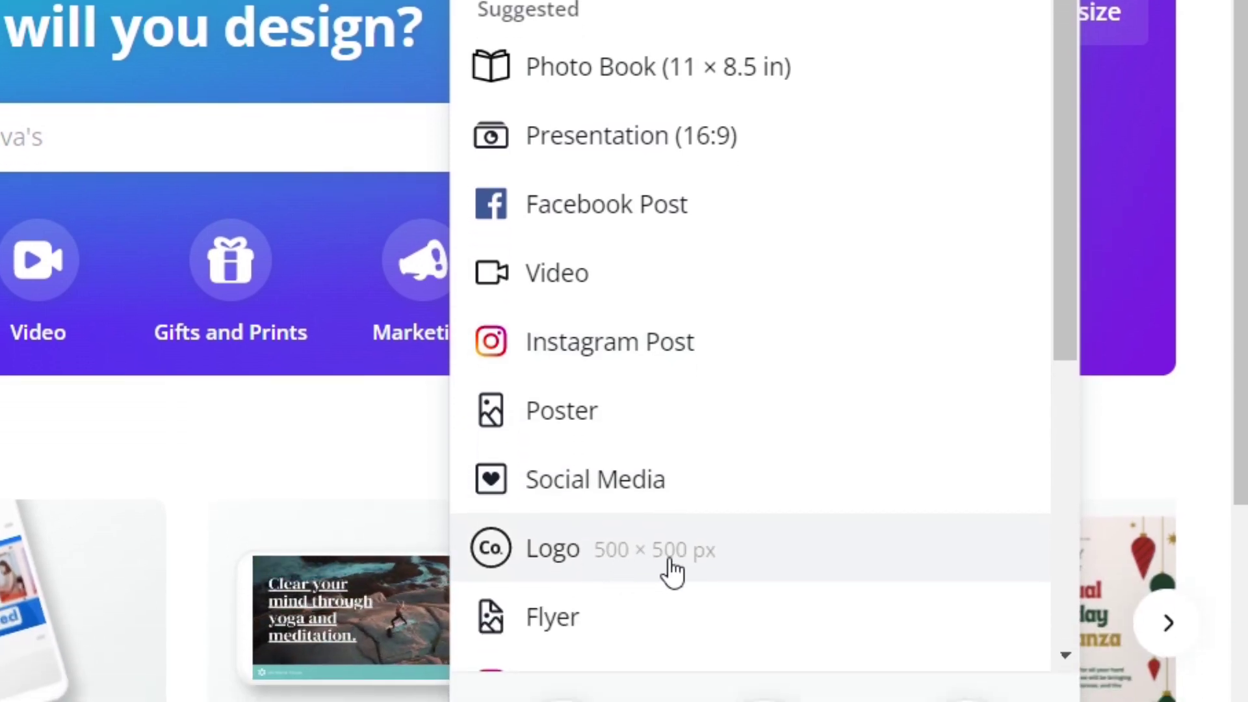
click(673, 563)
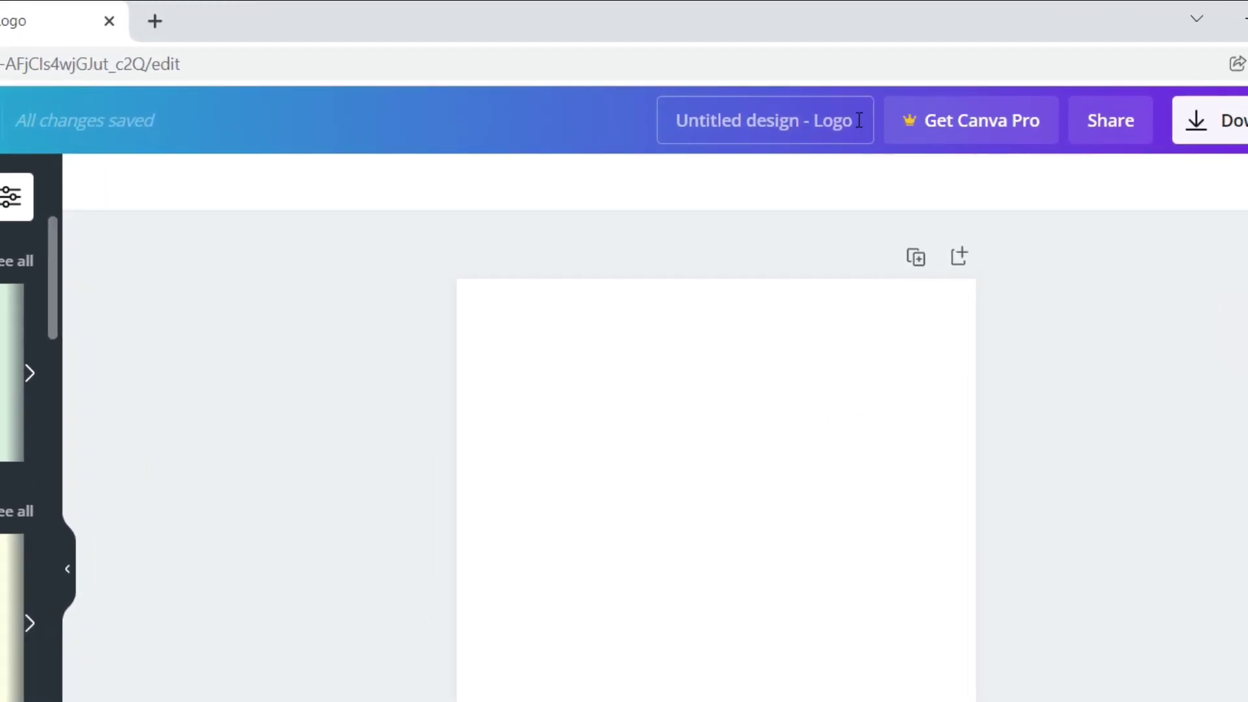
click(858, 120)
key(BackSpace)
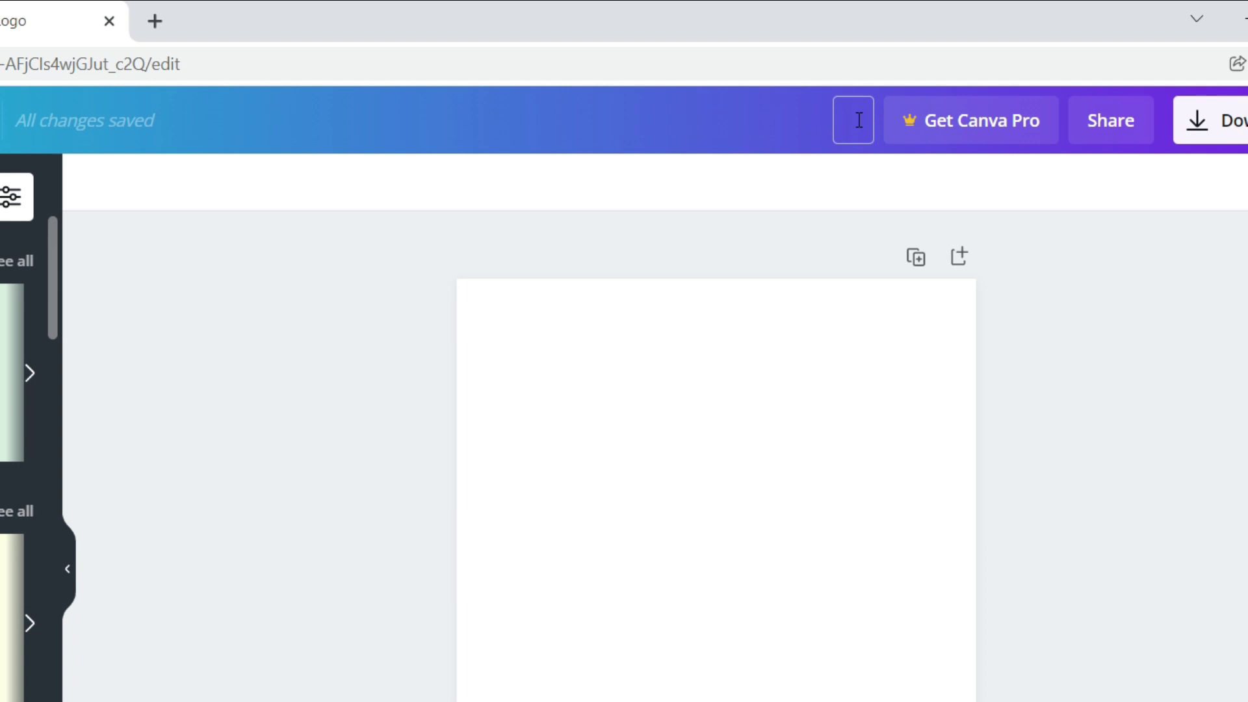
text(Sample Logo)
key(Return)
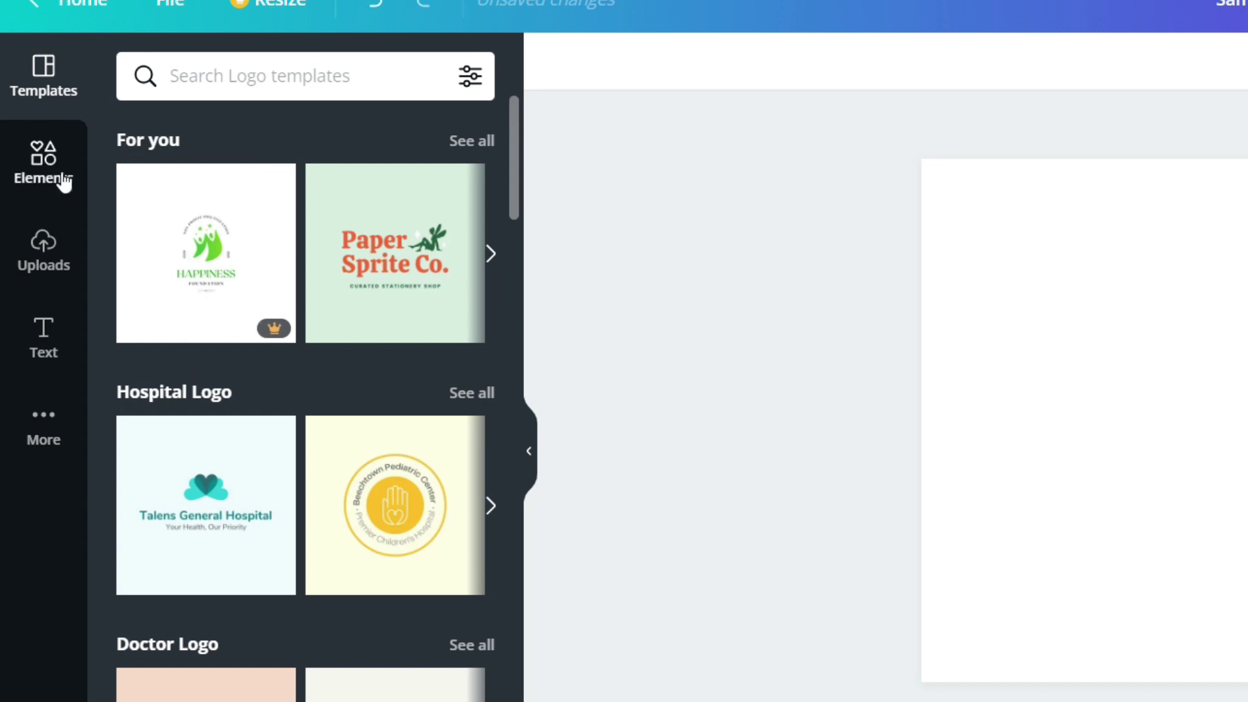
Look through the editor's asset sections, including uploads, text, photos, backgrounds and videos
click(43, 245)
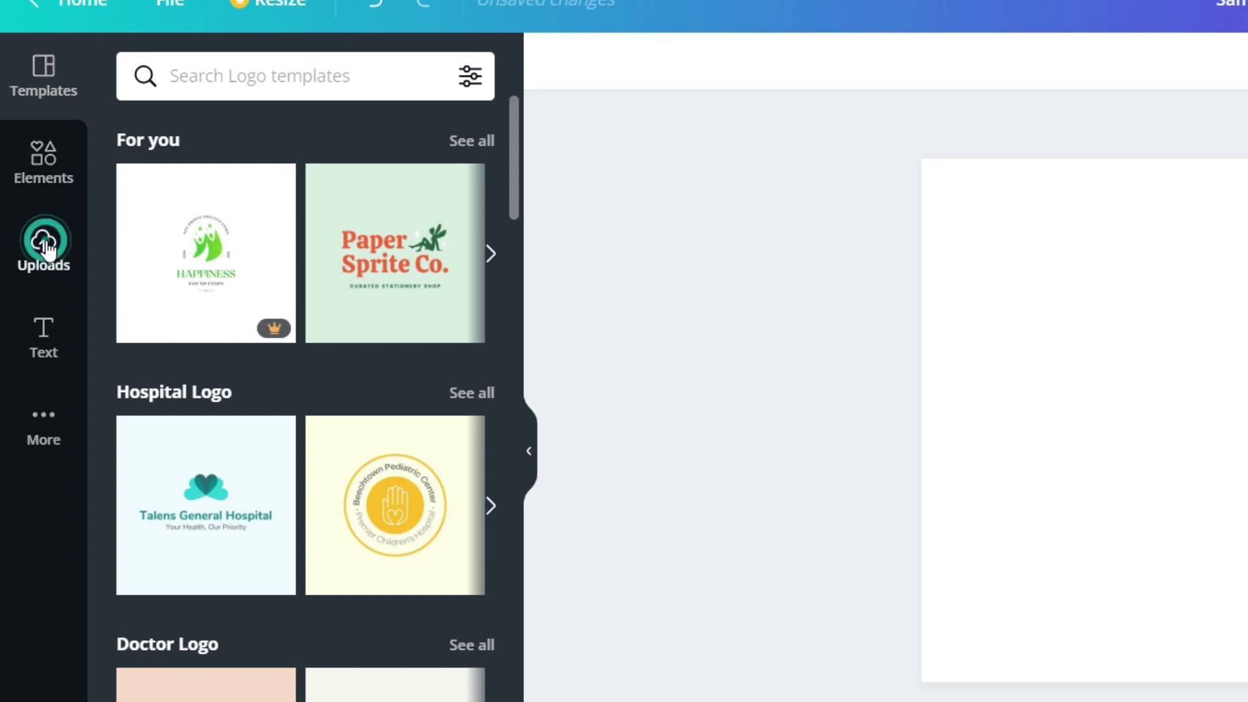
click(44, 333)
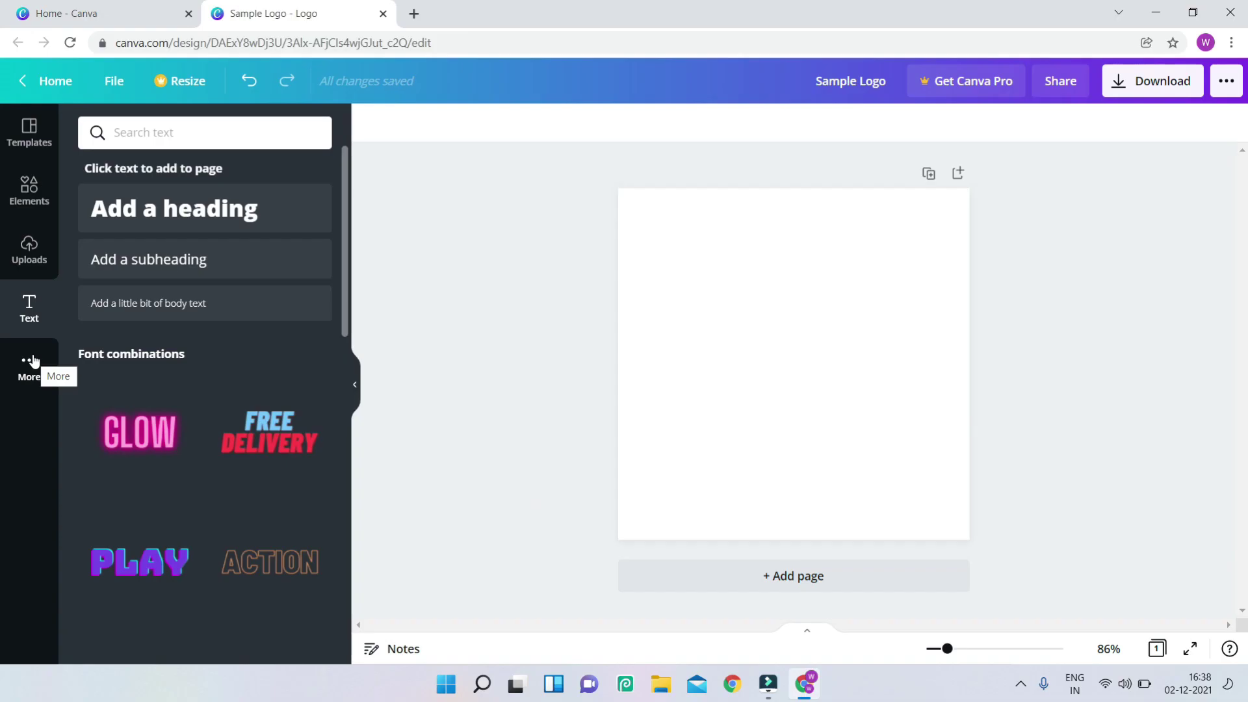
click(47, 416)
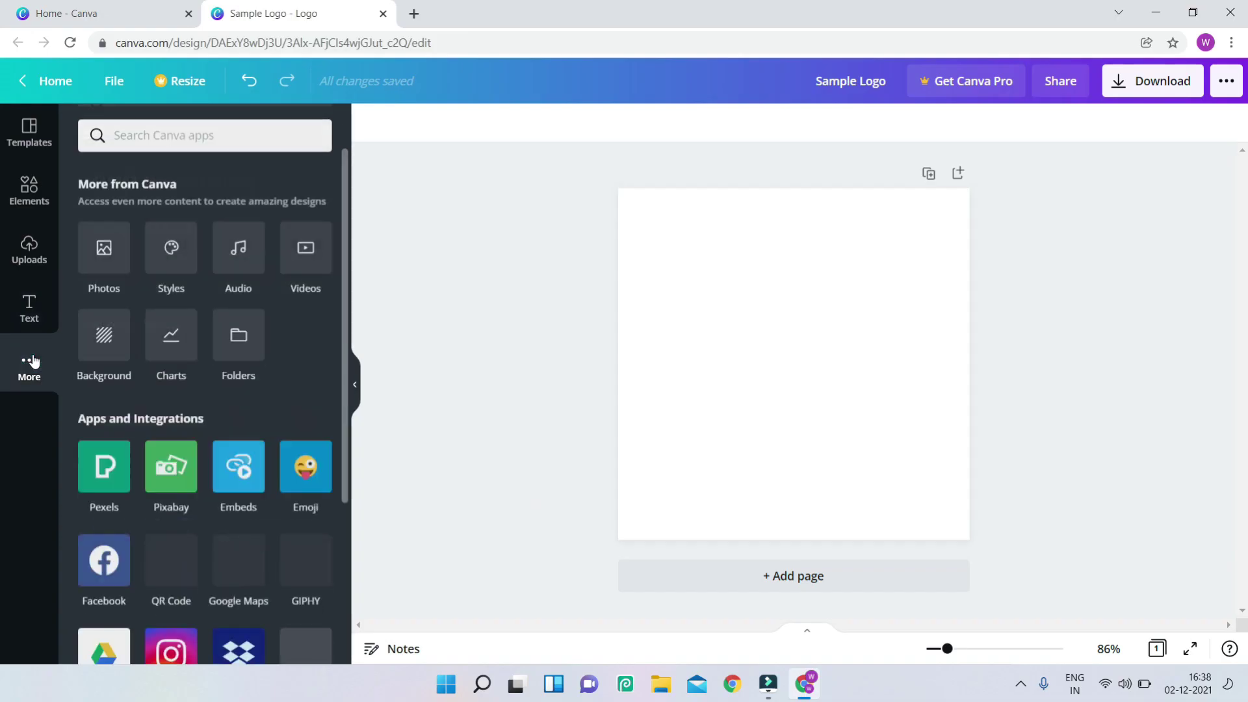
click(114, 252)
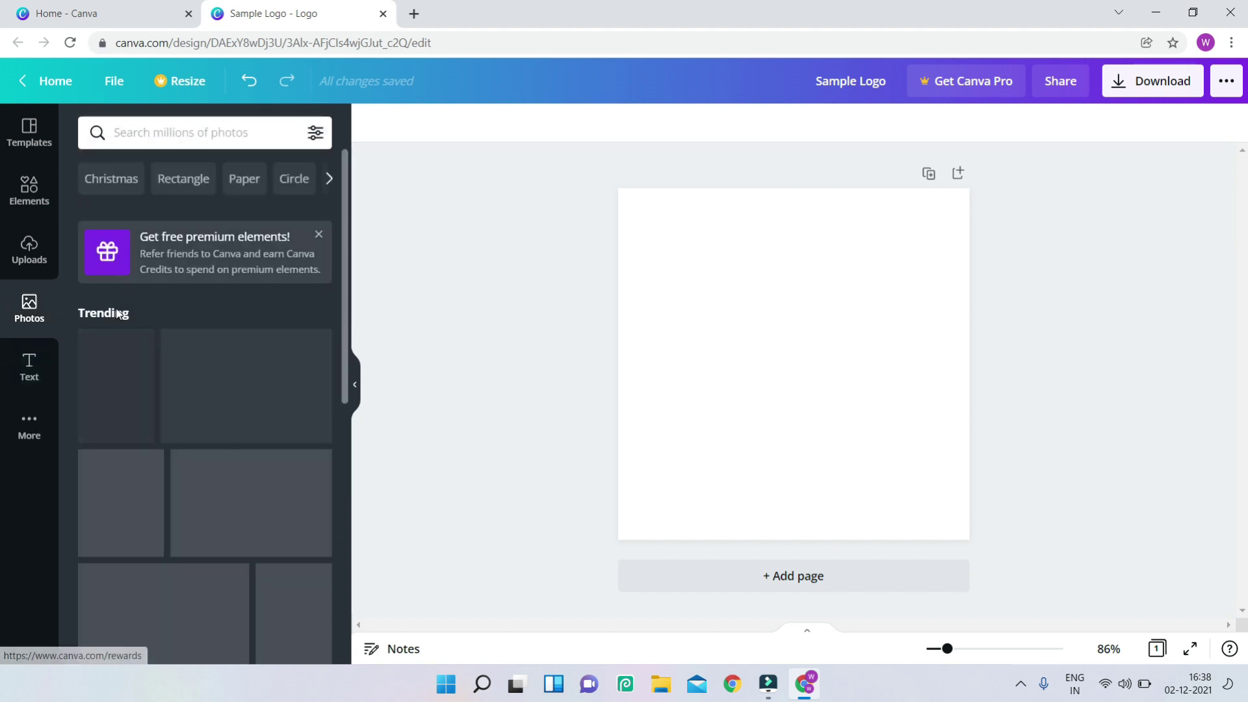
click(30, 442)
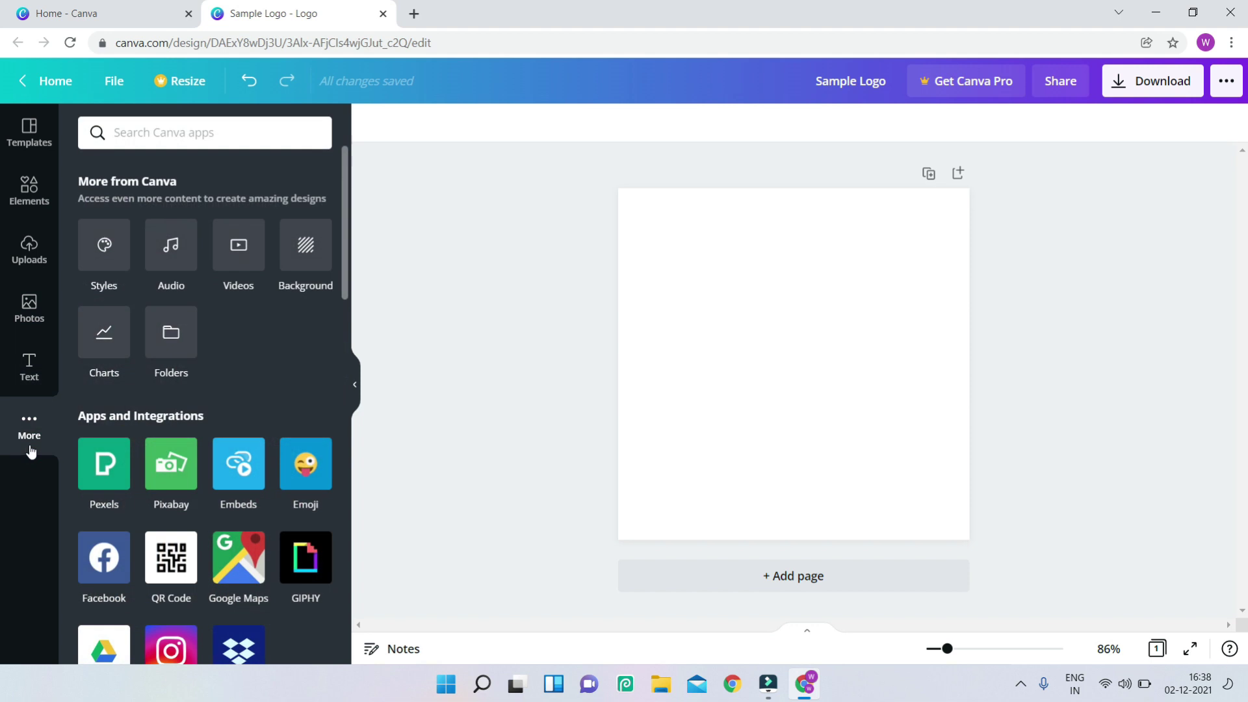
click(302, 260)
click(39, 471)
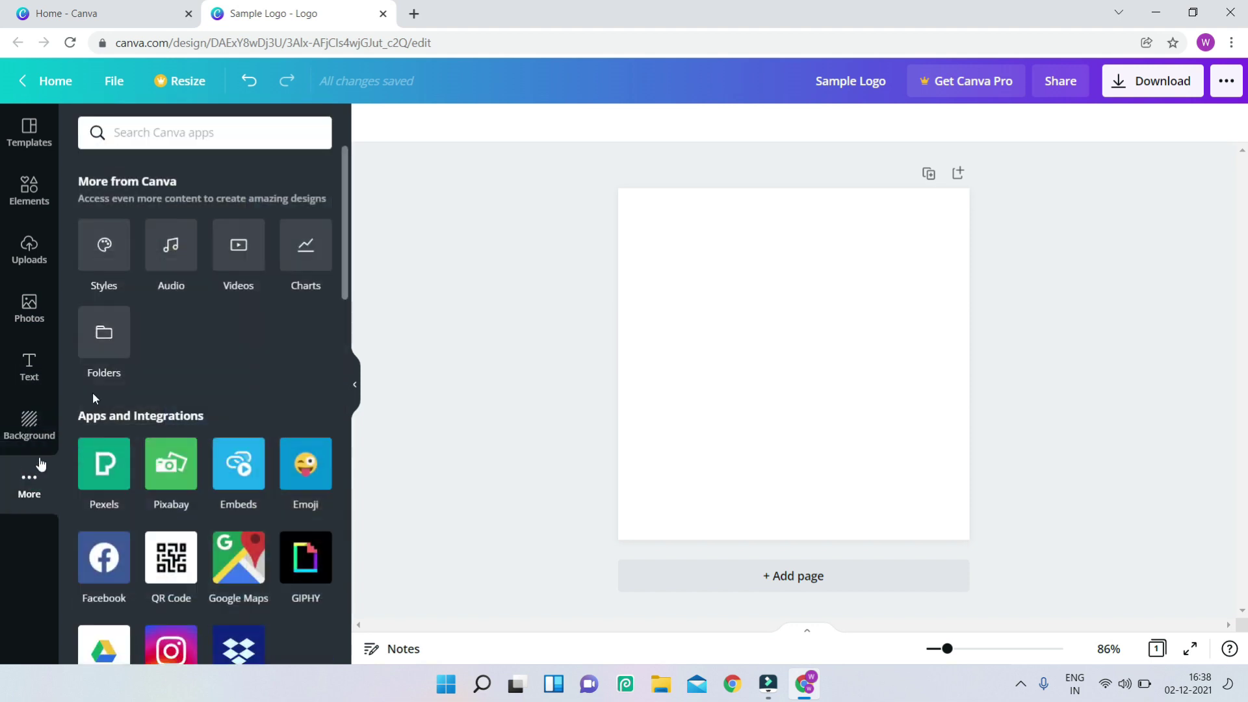
click(239, 247)
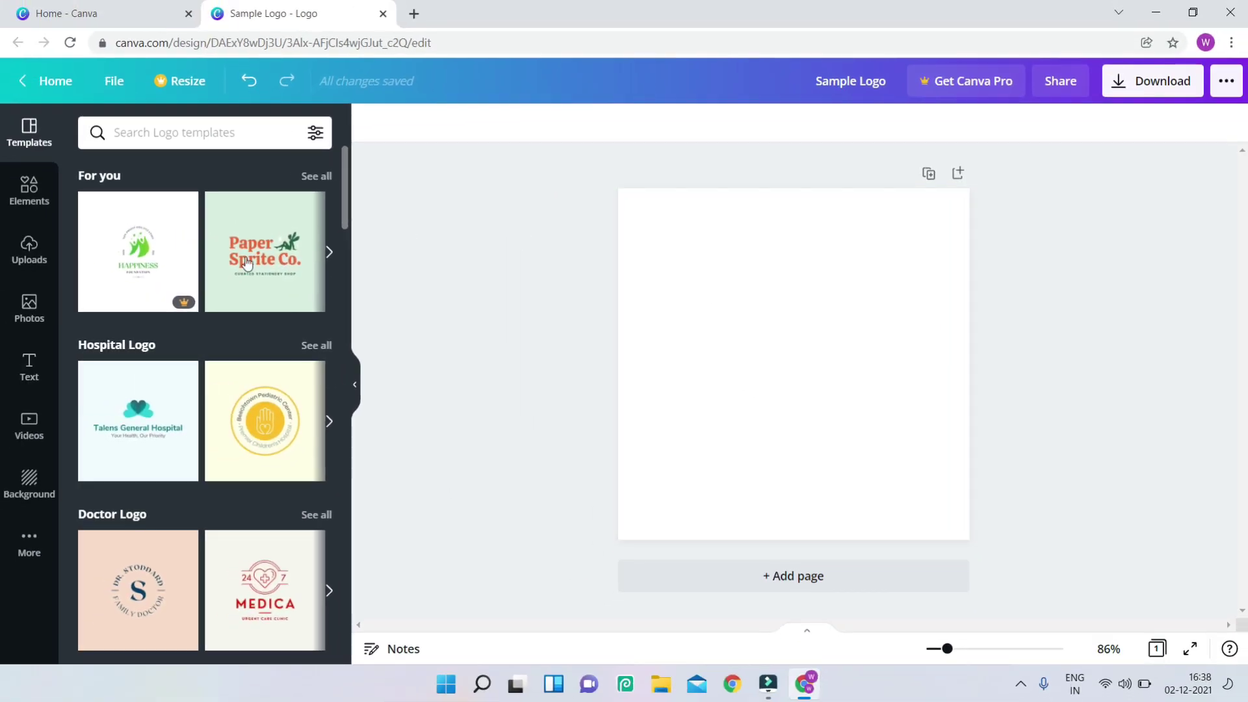
Browse the logo templates and apply the green wolf "Shadow JadeTV" design from the Animated Logo category to the blank page
scroll(226, 270, down, 1)
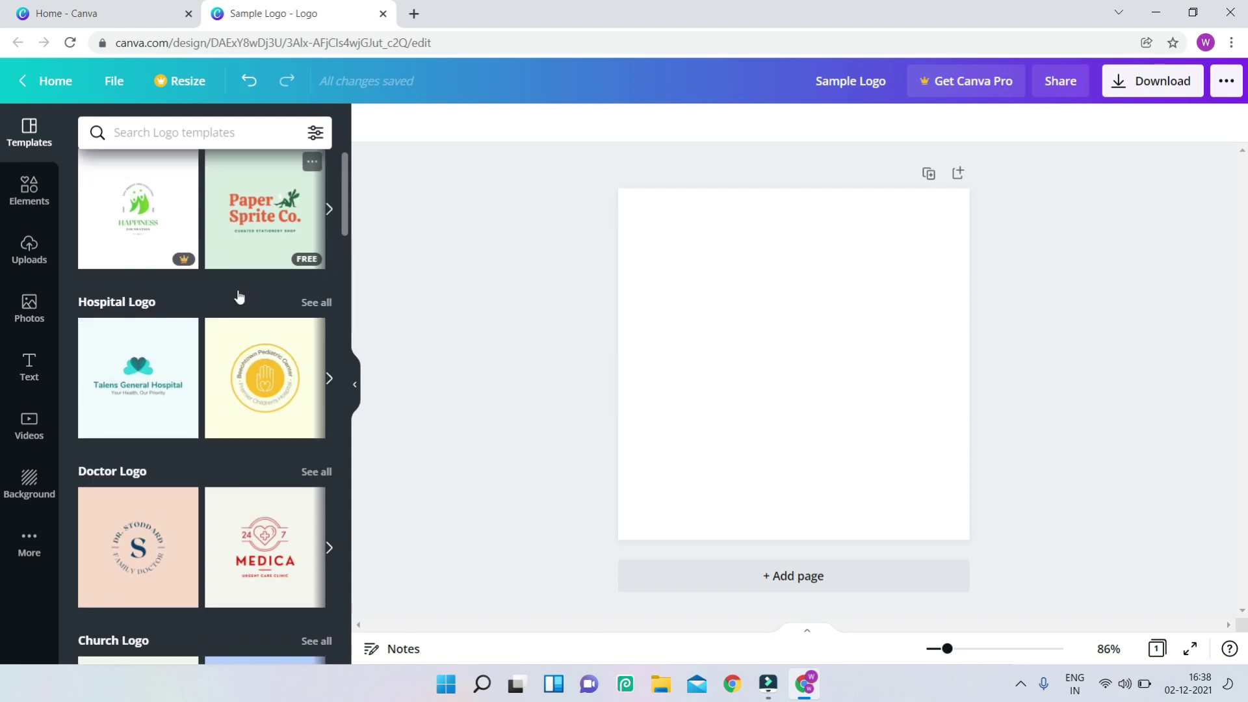
scroll(248, 251, right, 1)
scroll(251, 225, down, 2)
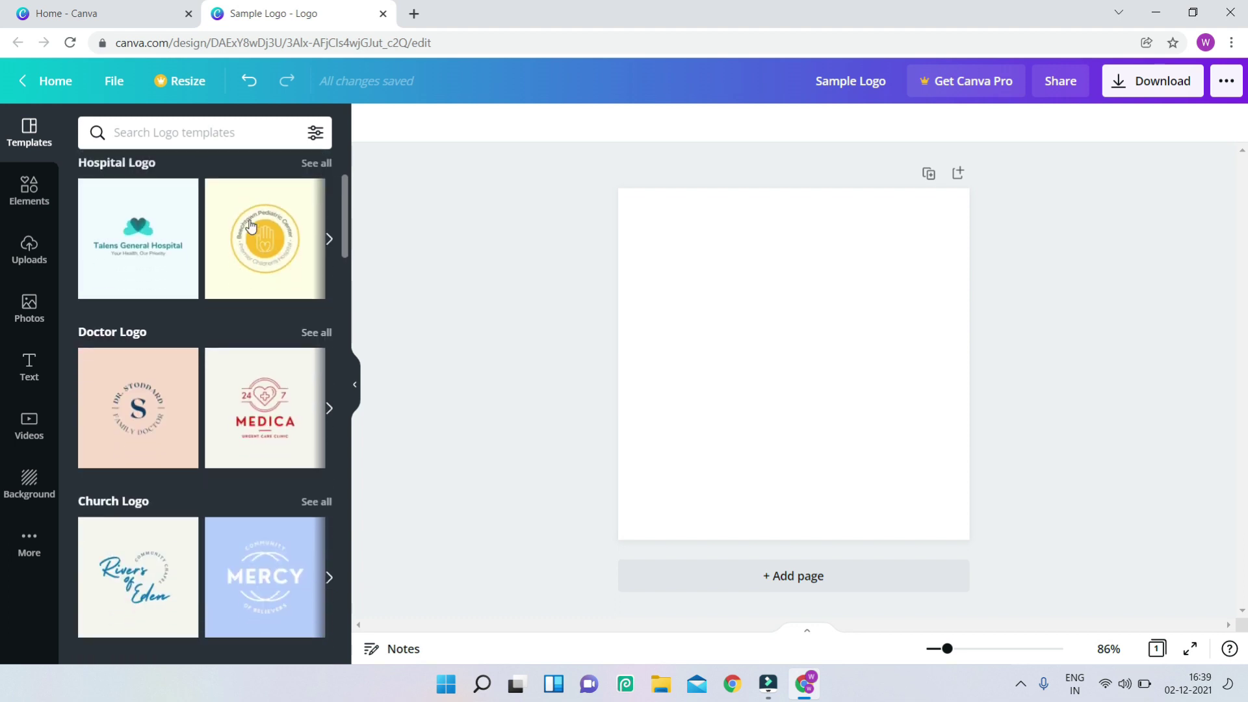
scroll(226, 351, down, 6)
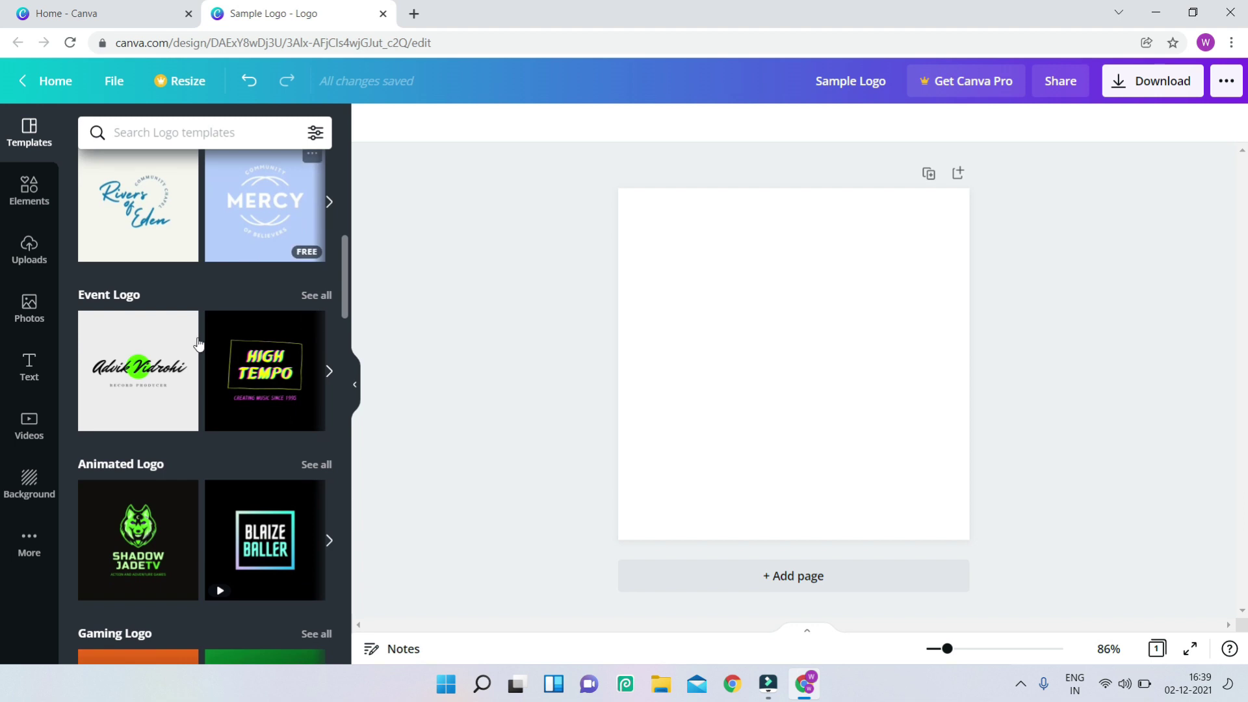
scroll(242, 325, down, 8)
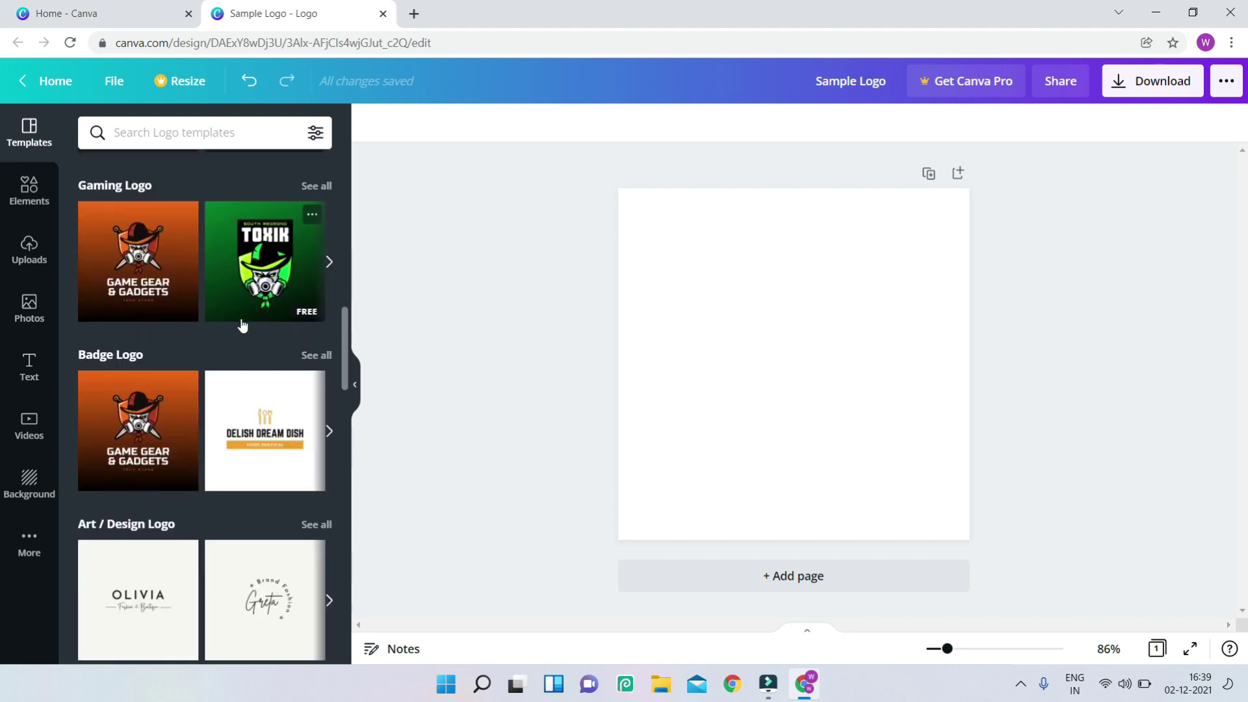
scroll(243, 325, up, 16)
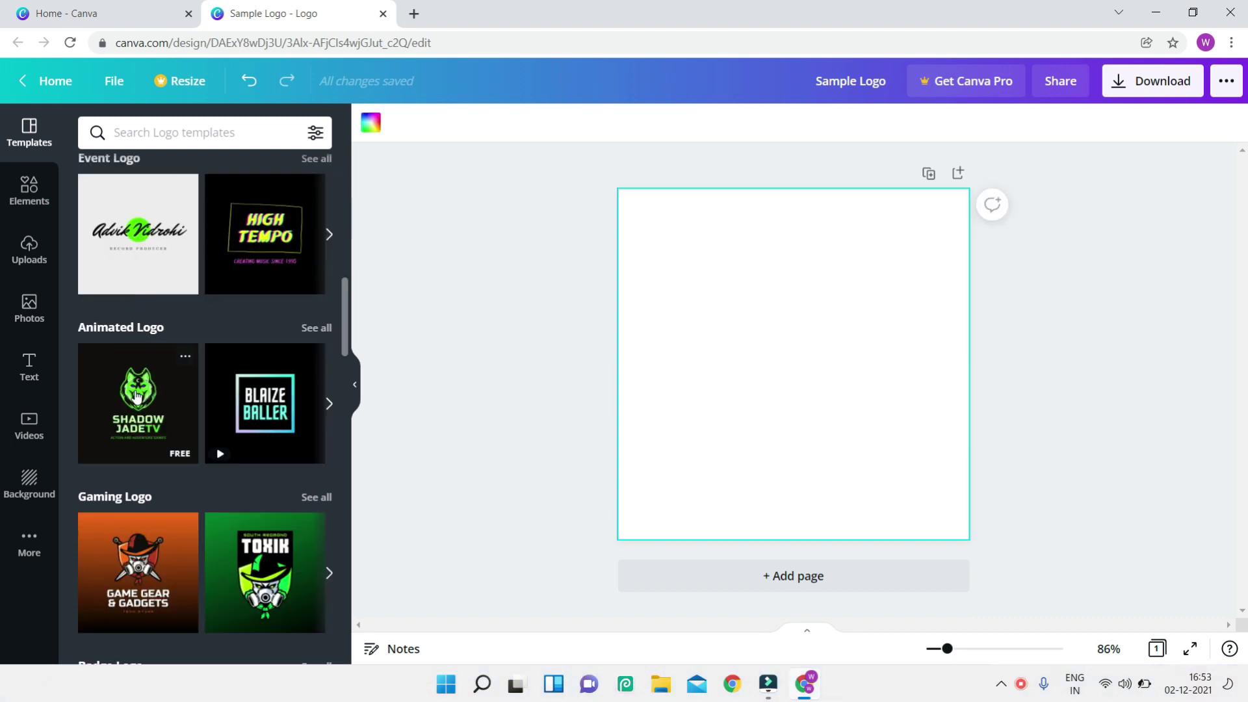
click(139, 393)
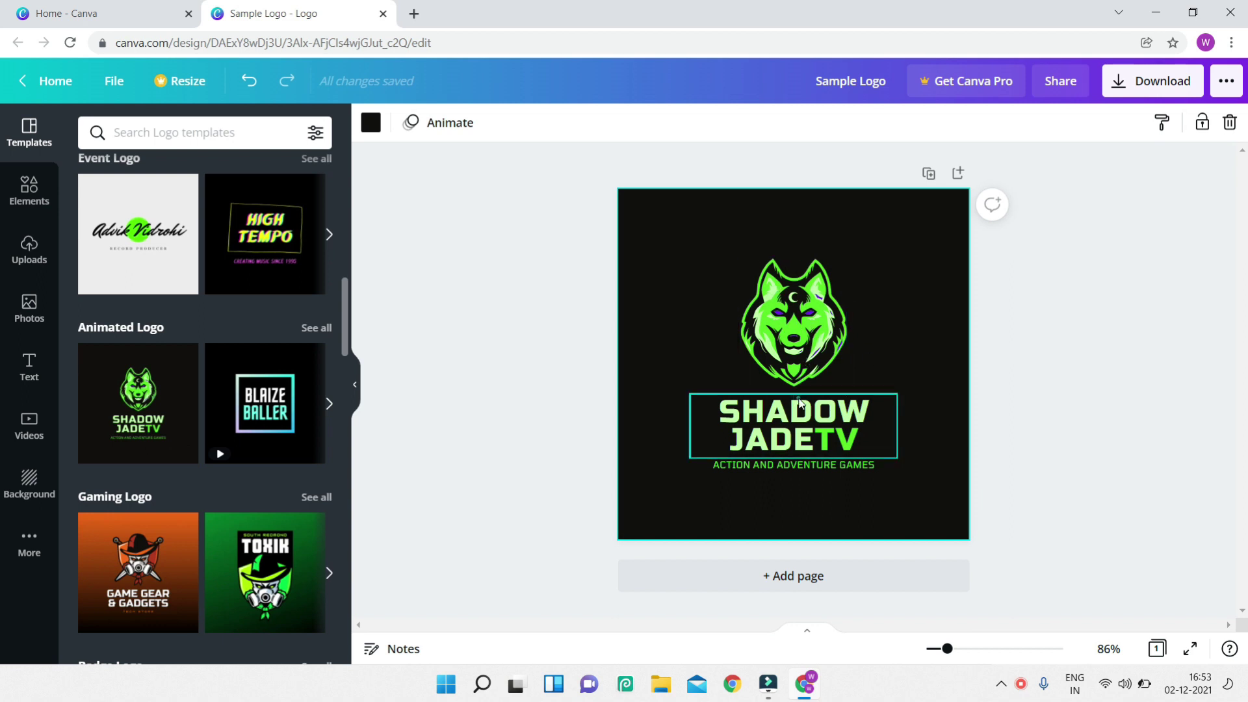
click(842, 408)
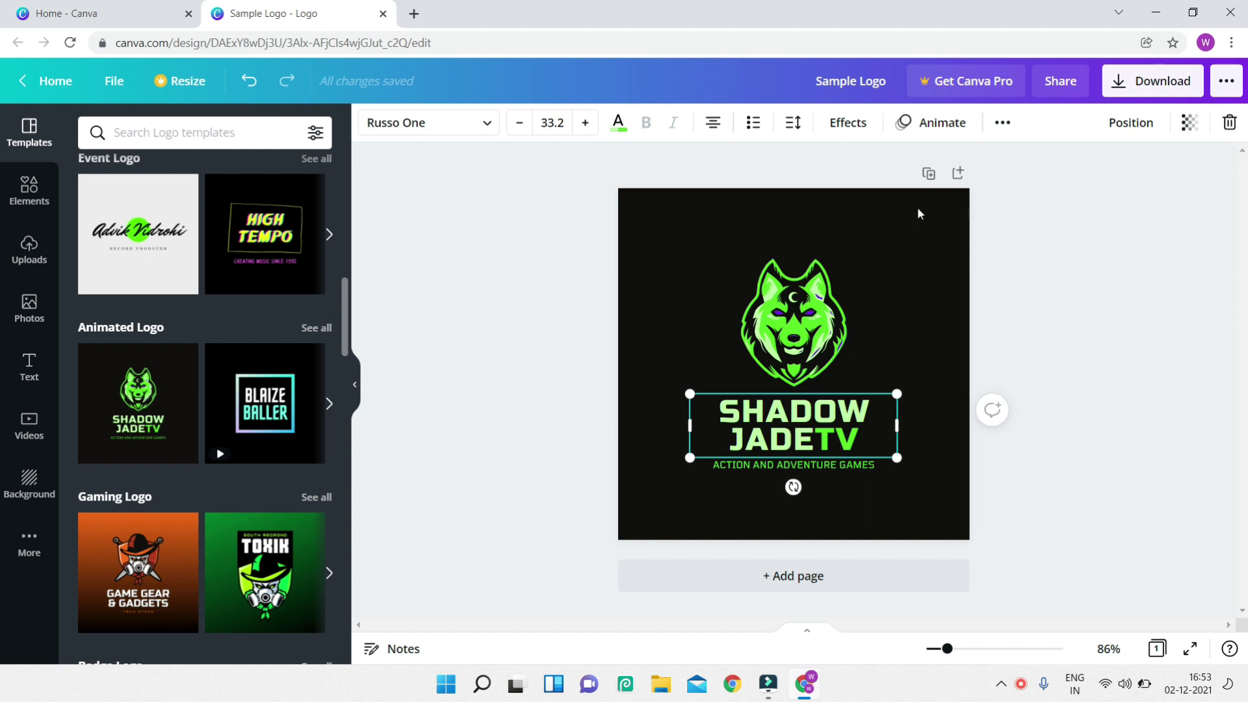
click(659, 218)
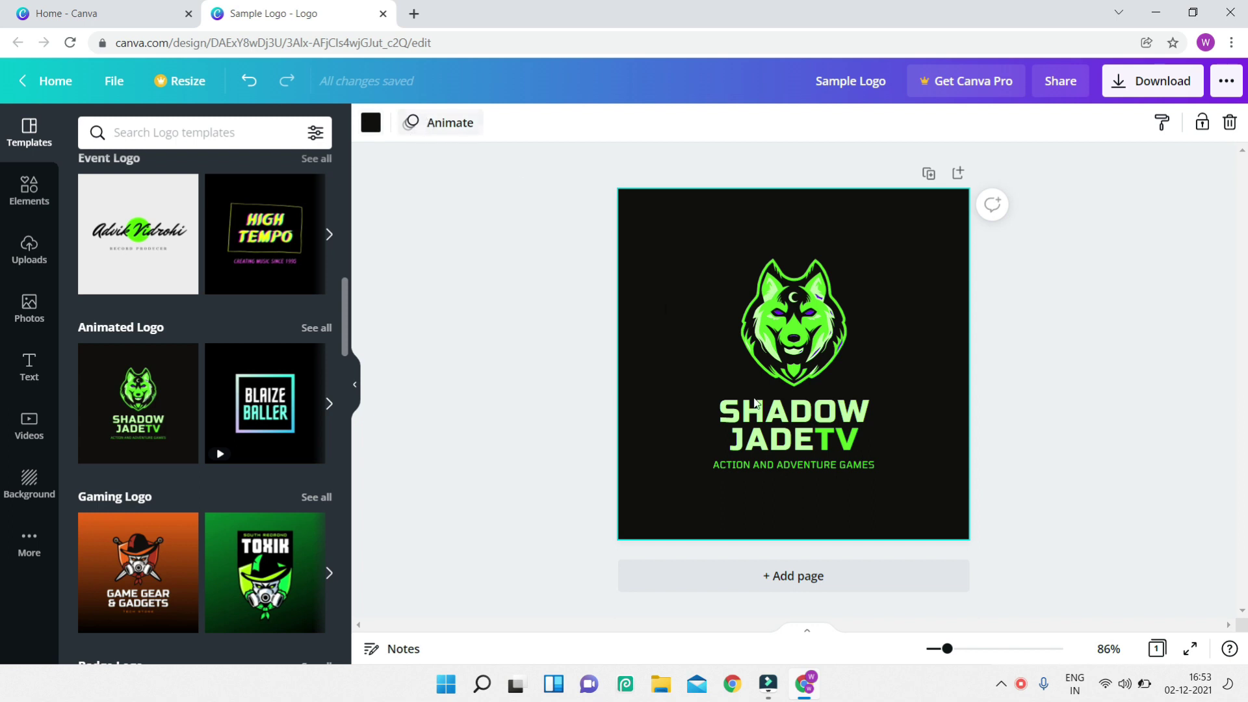
click(798, 421)
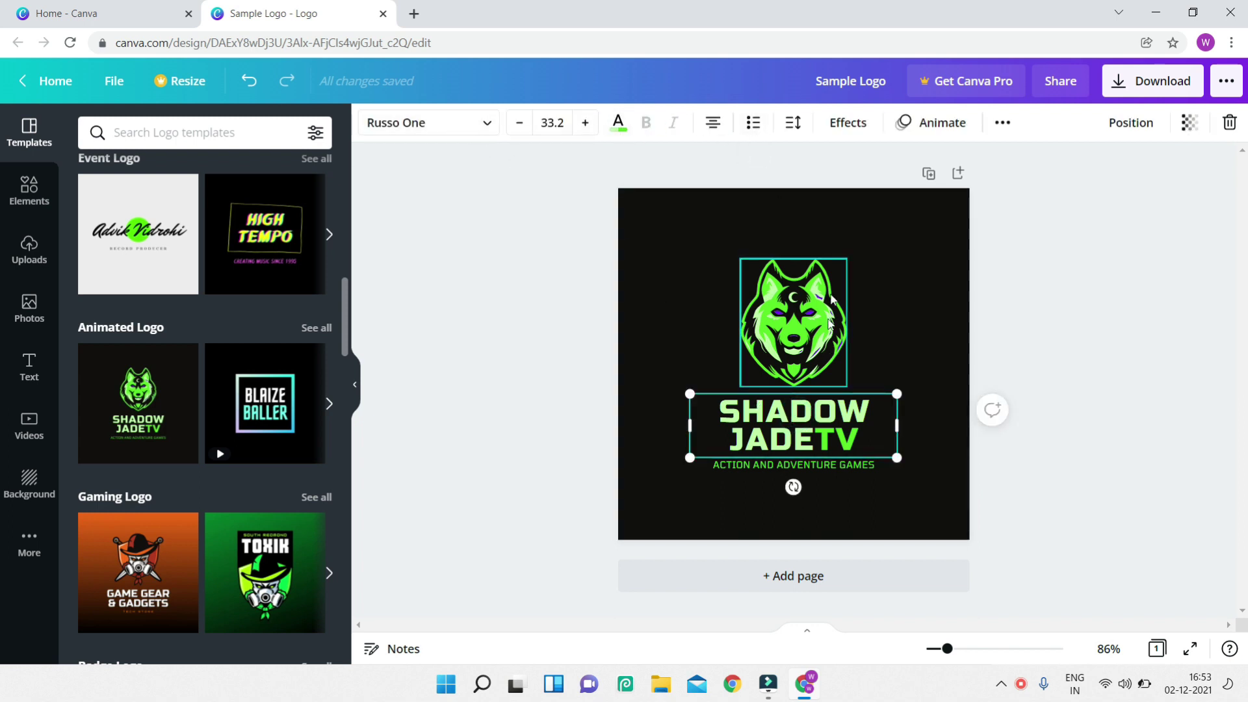
Change the logo's background color to the medium periwinkle blue from the default colors
click(670, 224)
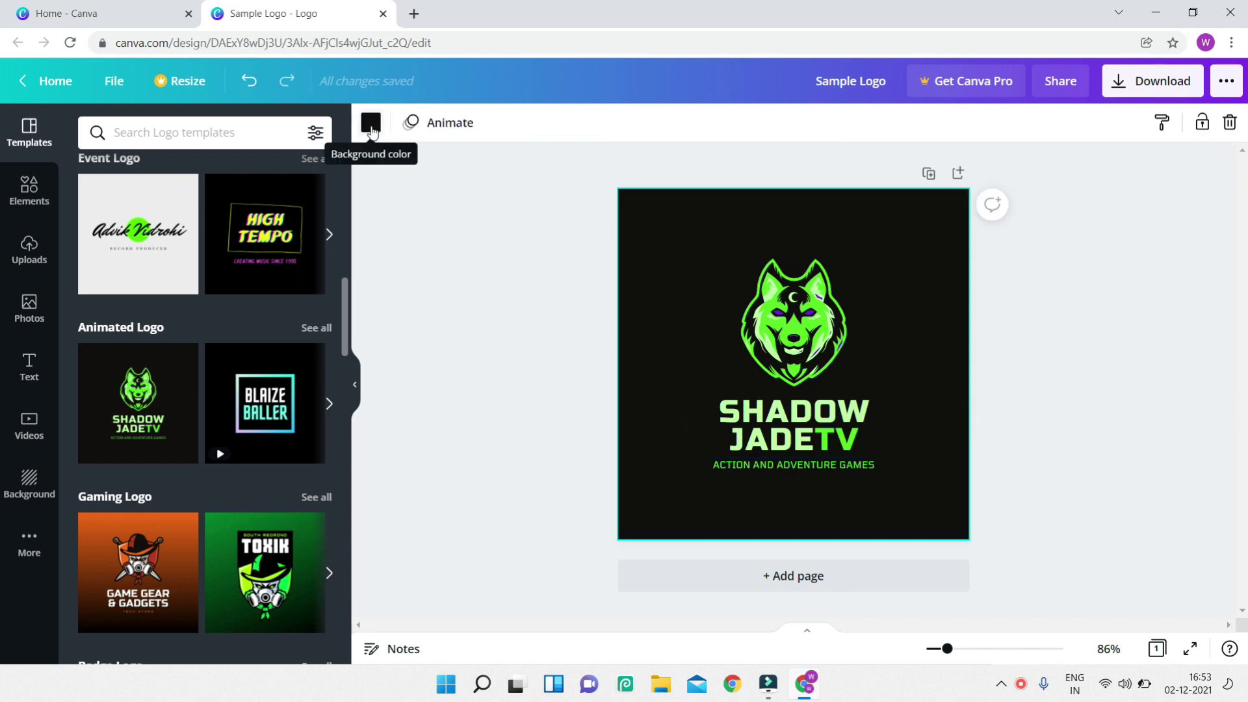
click(370, 123)
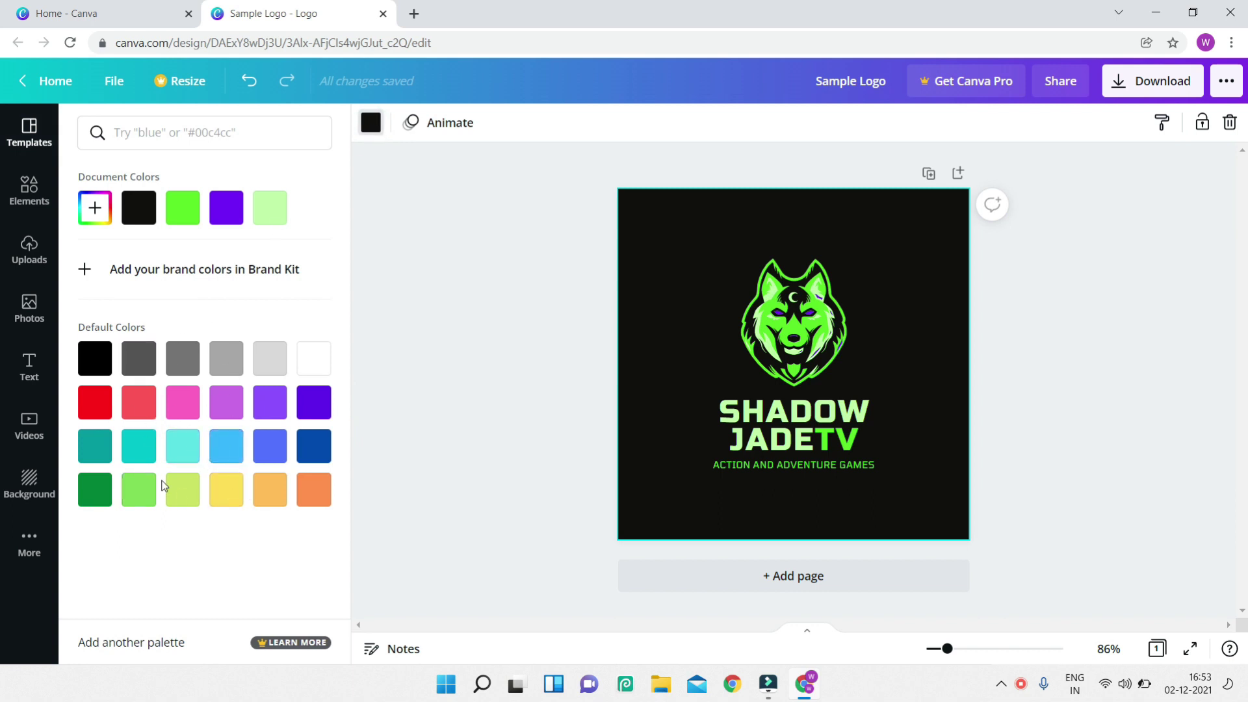
click(273, 450)
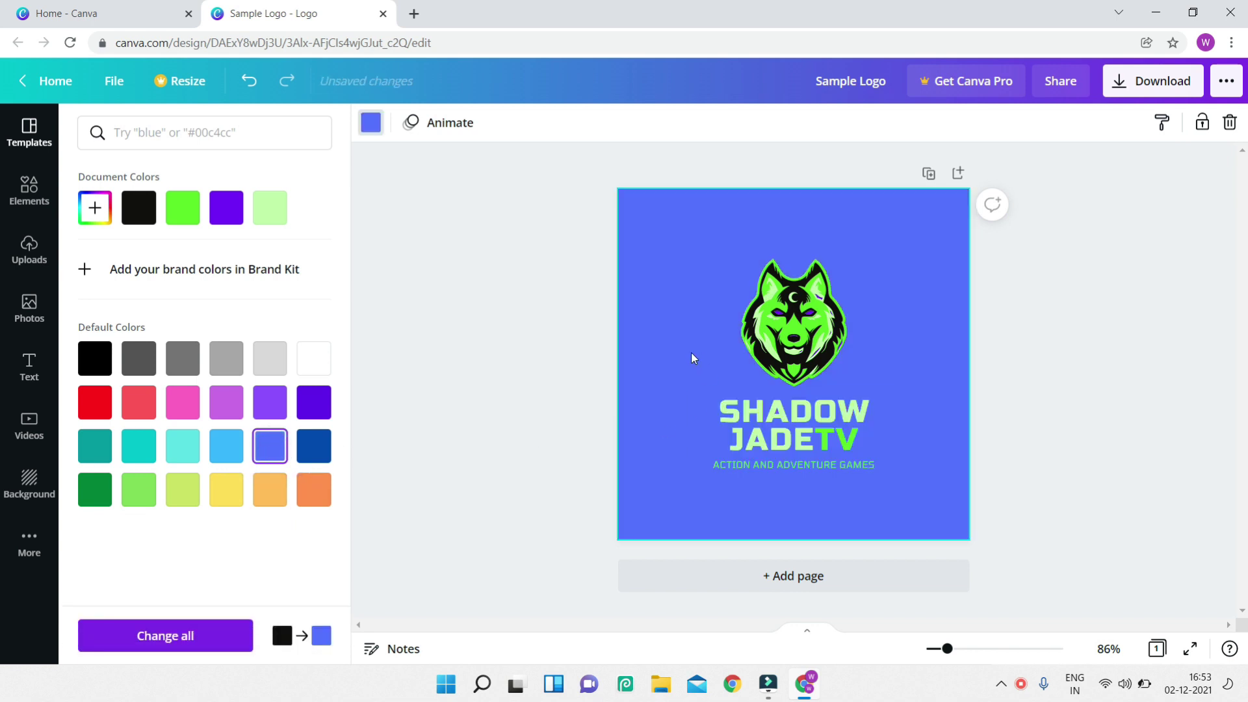
Recolor the wolf graphic, changing its bright green to orange and its two light greens to light orange and yellow
click(829, 319)
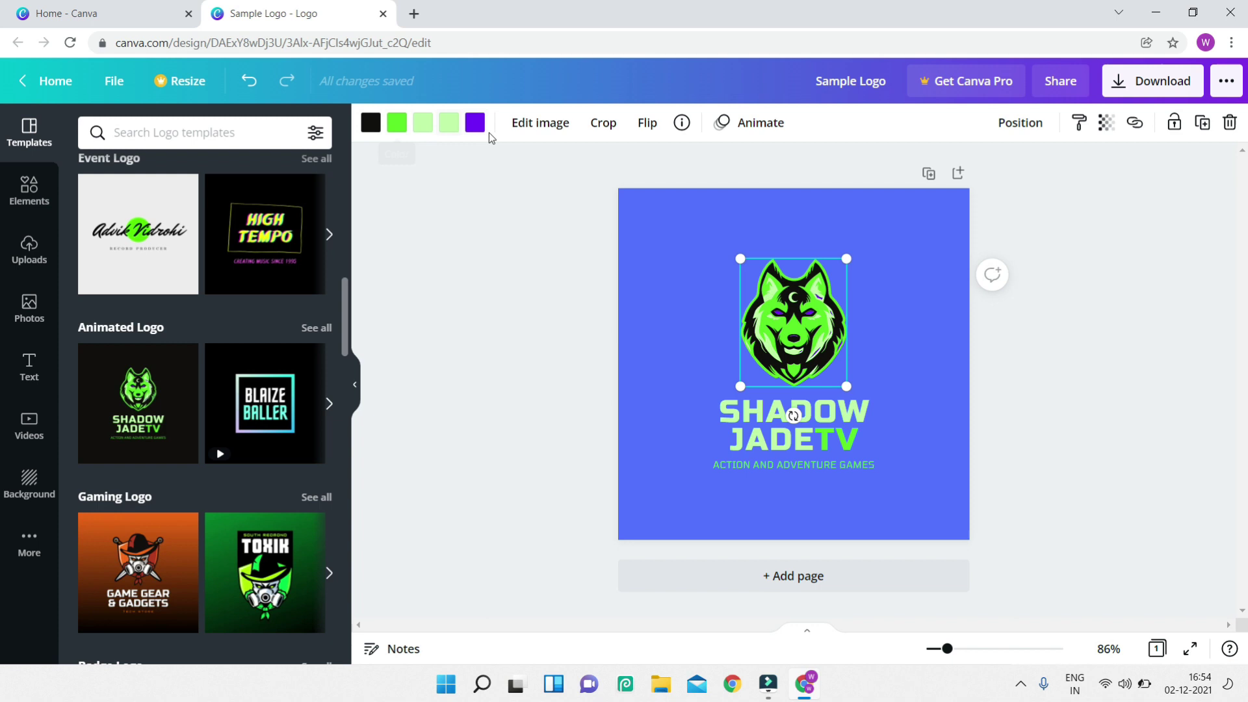
click(396, 126)
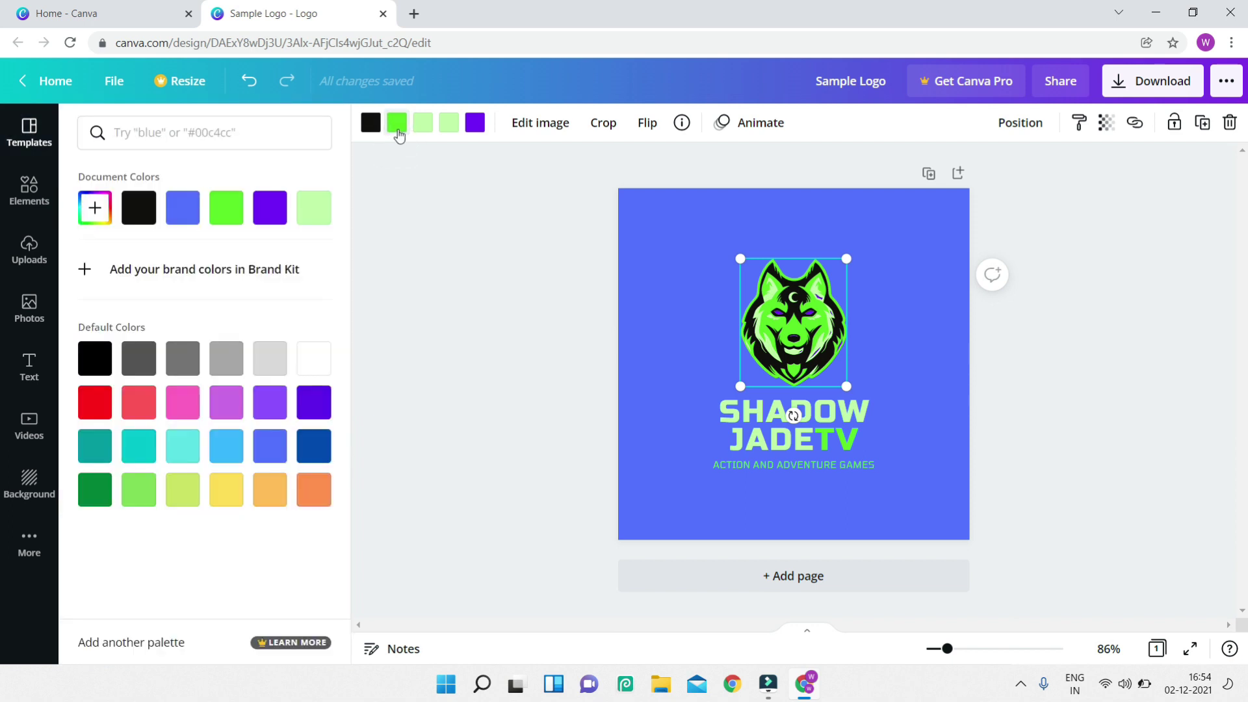
click(300, 501)
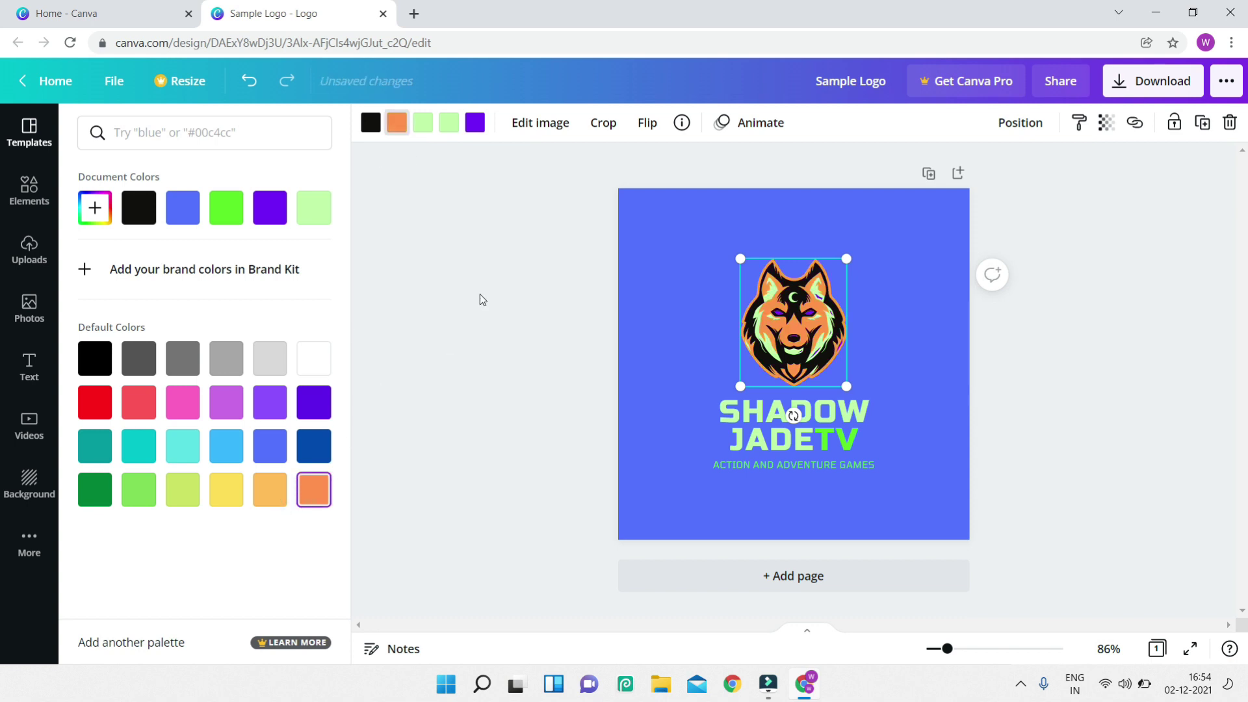
click(422, 128)
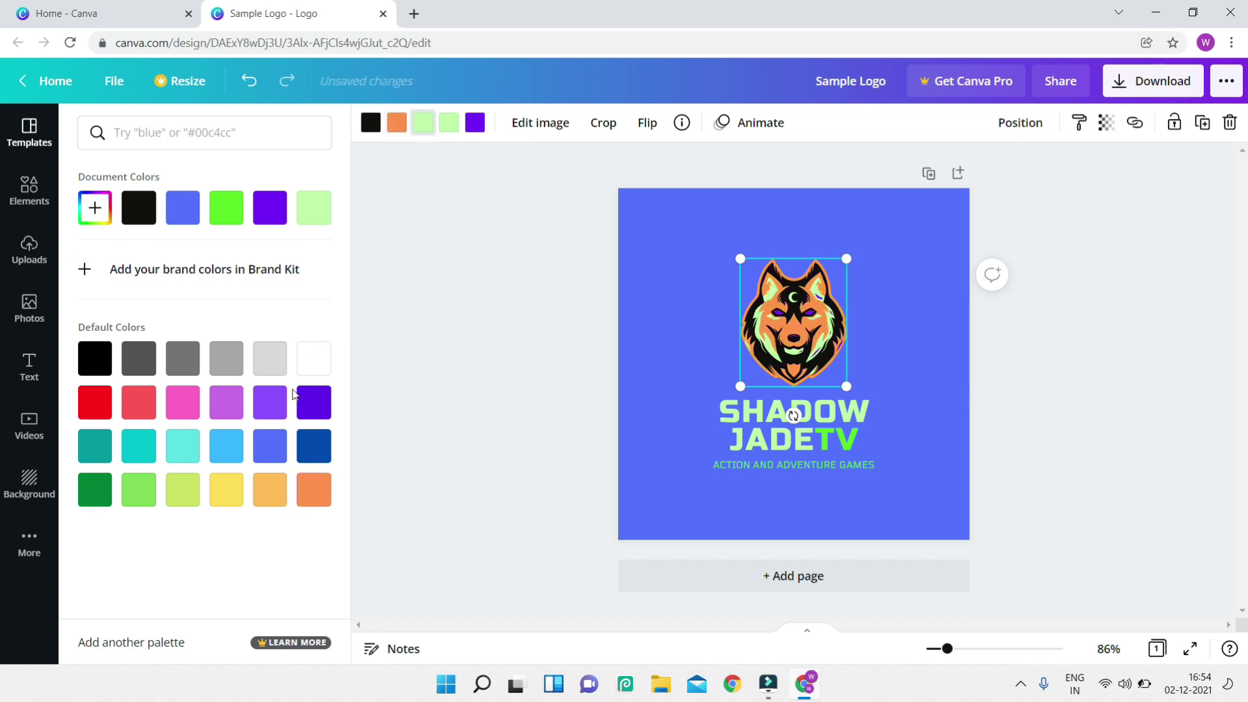
click(270, 499)
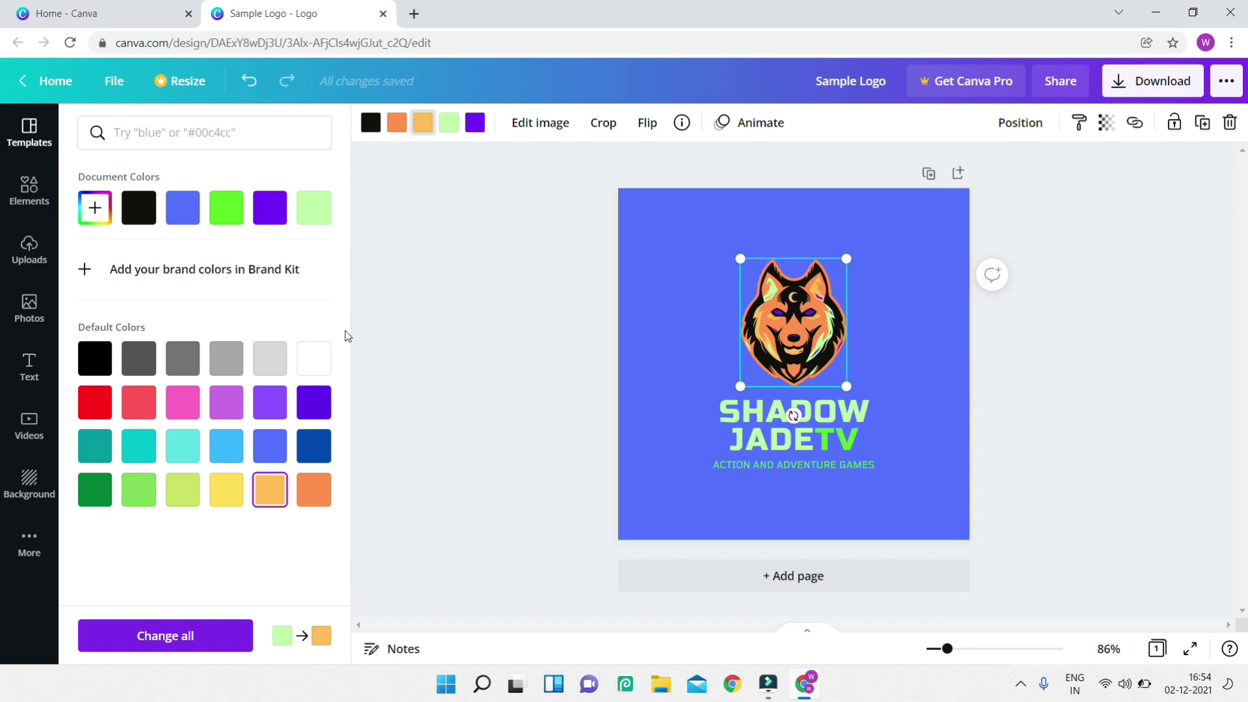
click(449, 123)
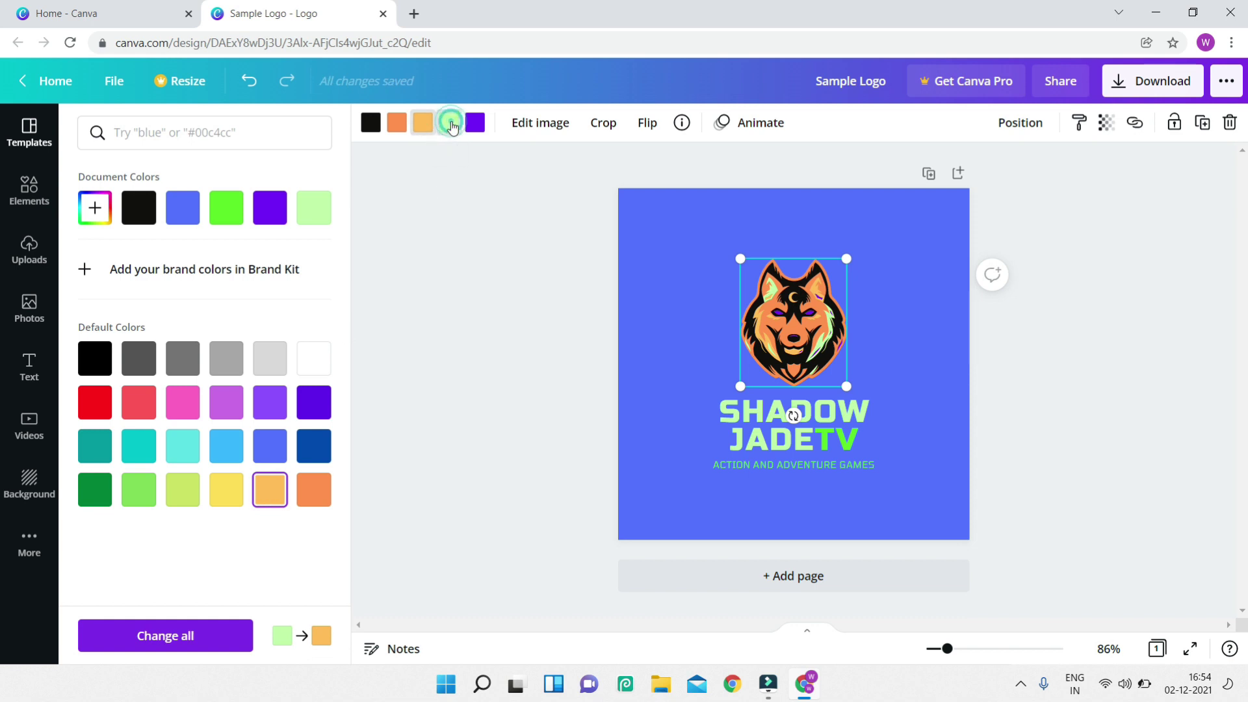
click(227, 499)
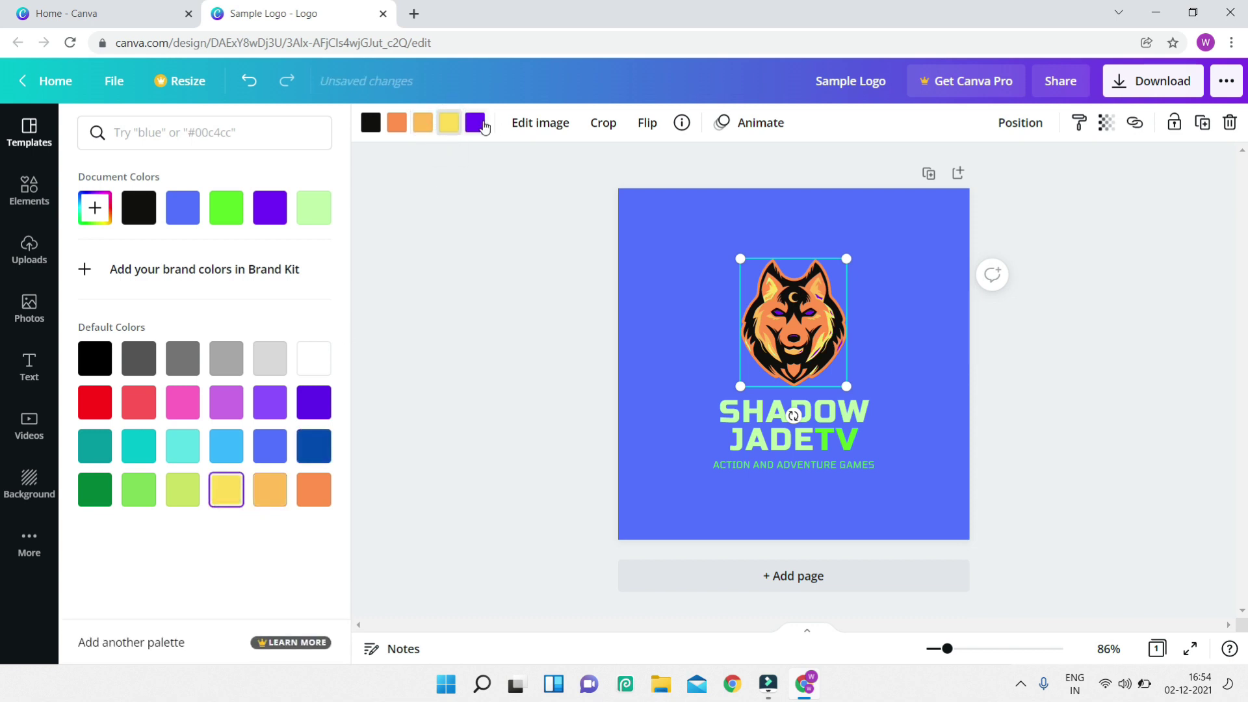
click(476, 123)
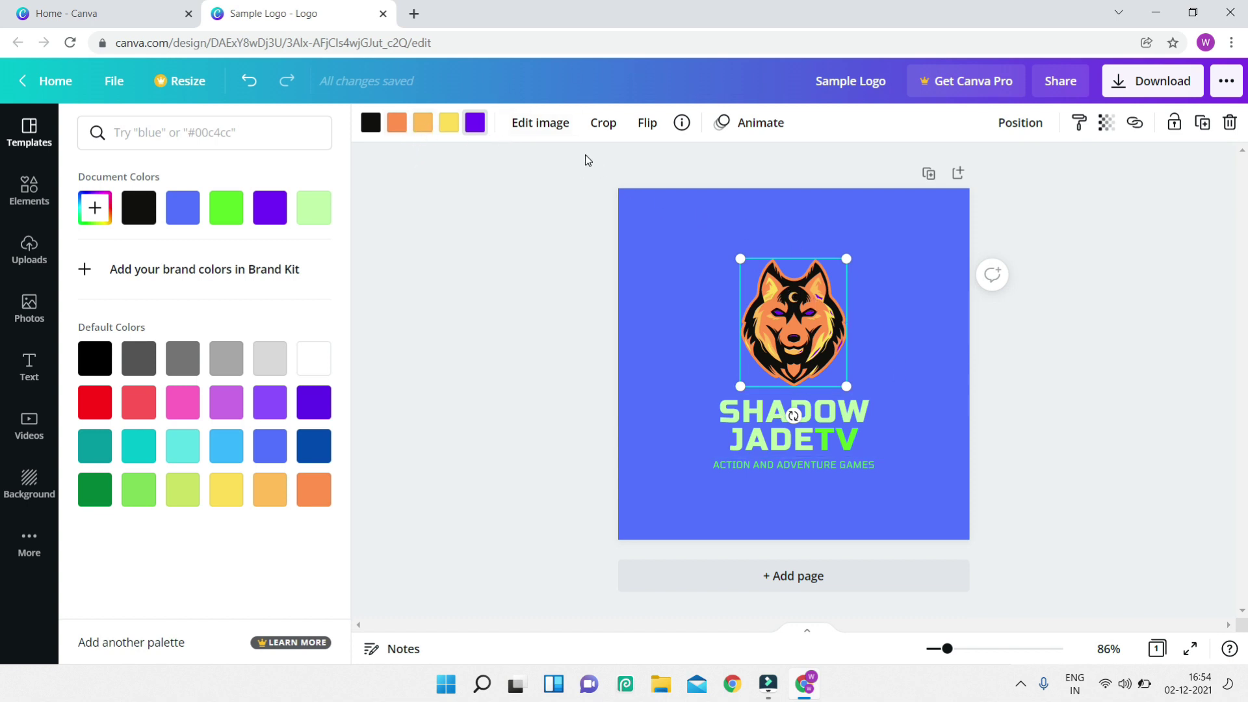
Try the Laptop 5 smartmockup on the wolf graphic, cancel it, and look through the other image effects
click(546, 134)
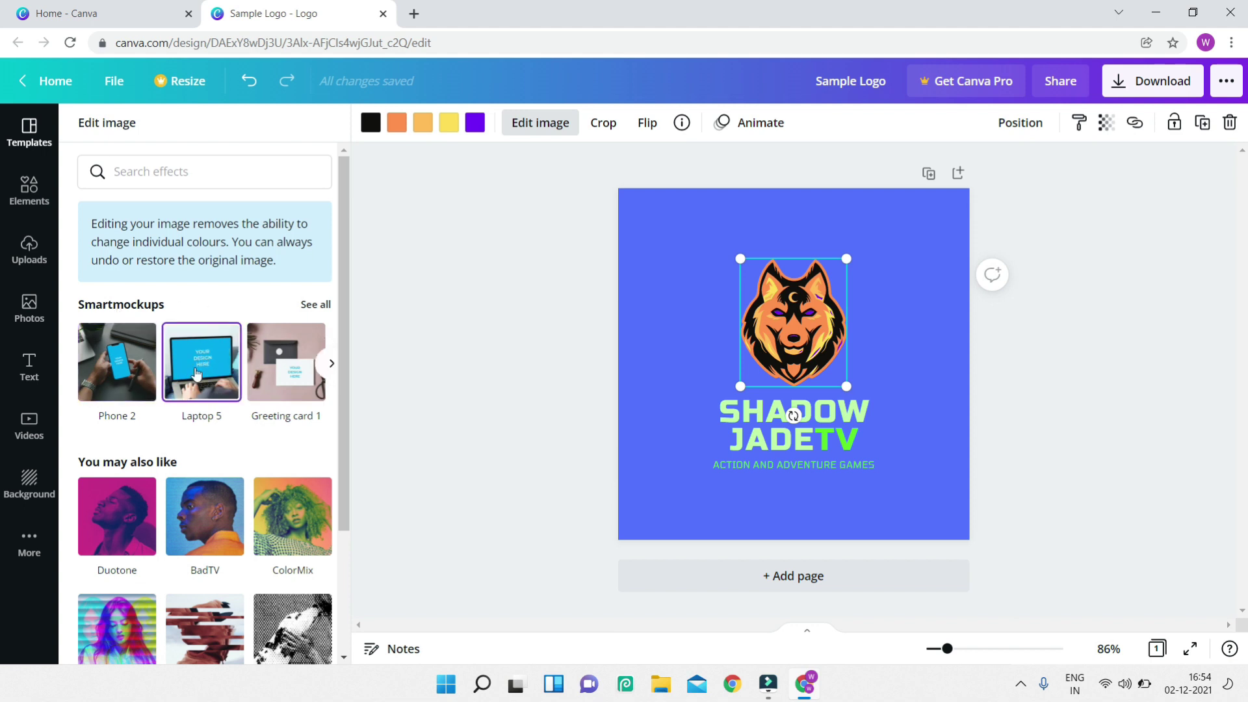
click(221, 375)
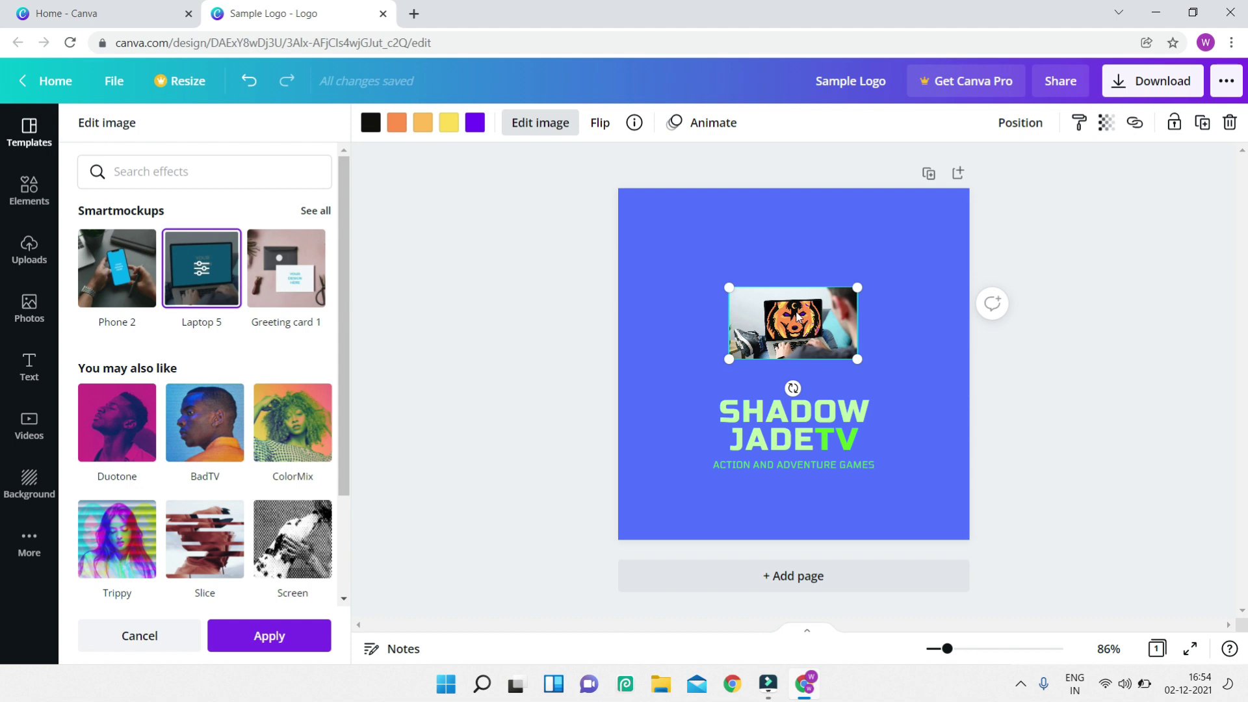
key(Escape)
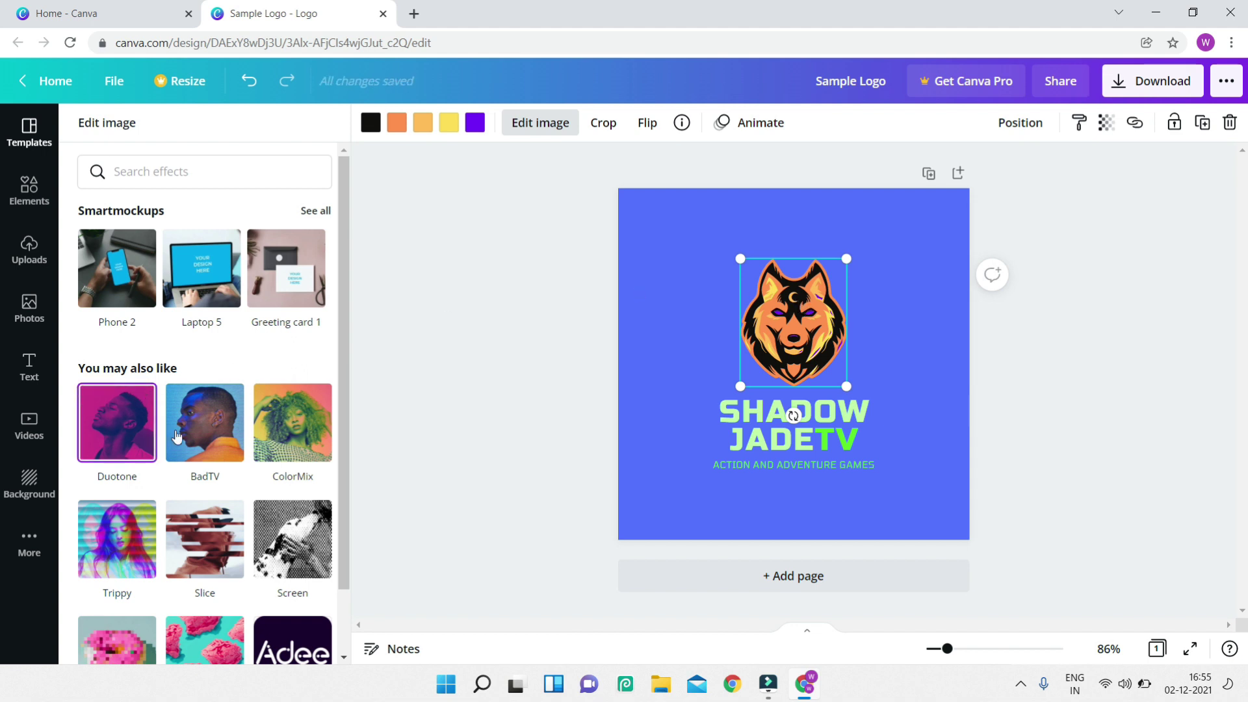
scroll(183, 416, down, 1)
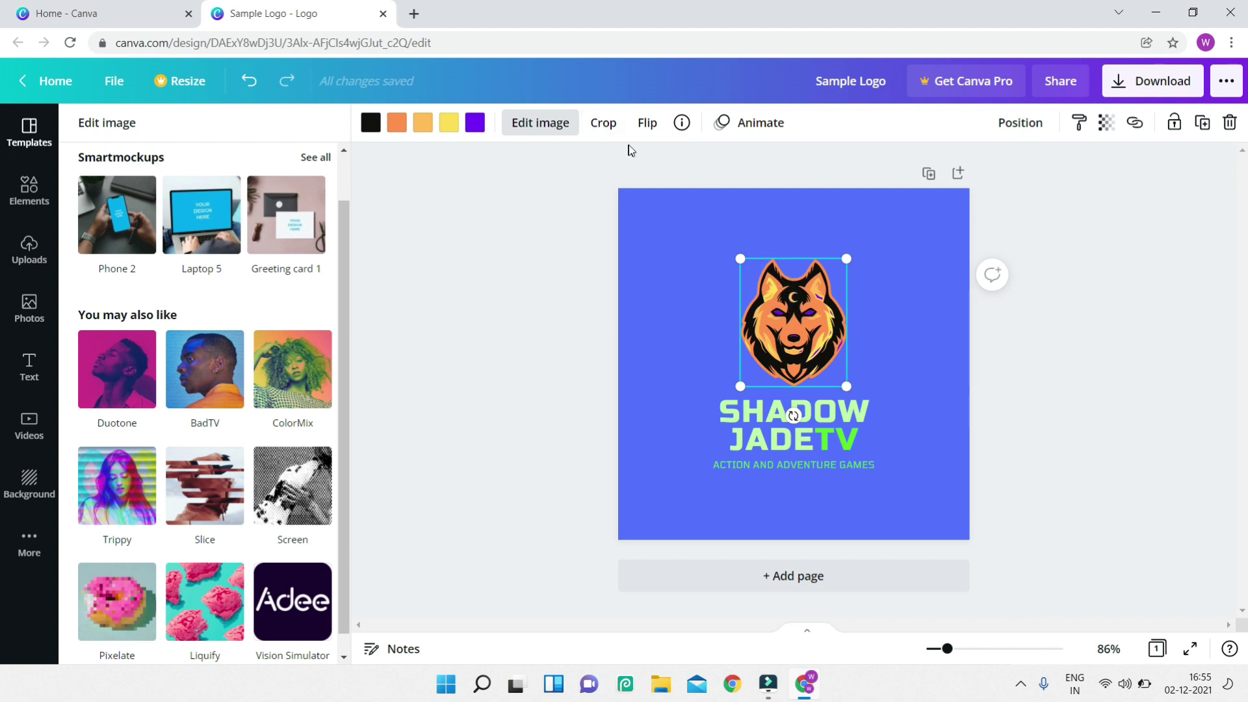
Try cropping the ears off the top of the wolf graphic, and undo the crop
click(601, 126)
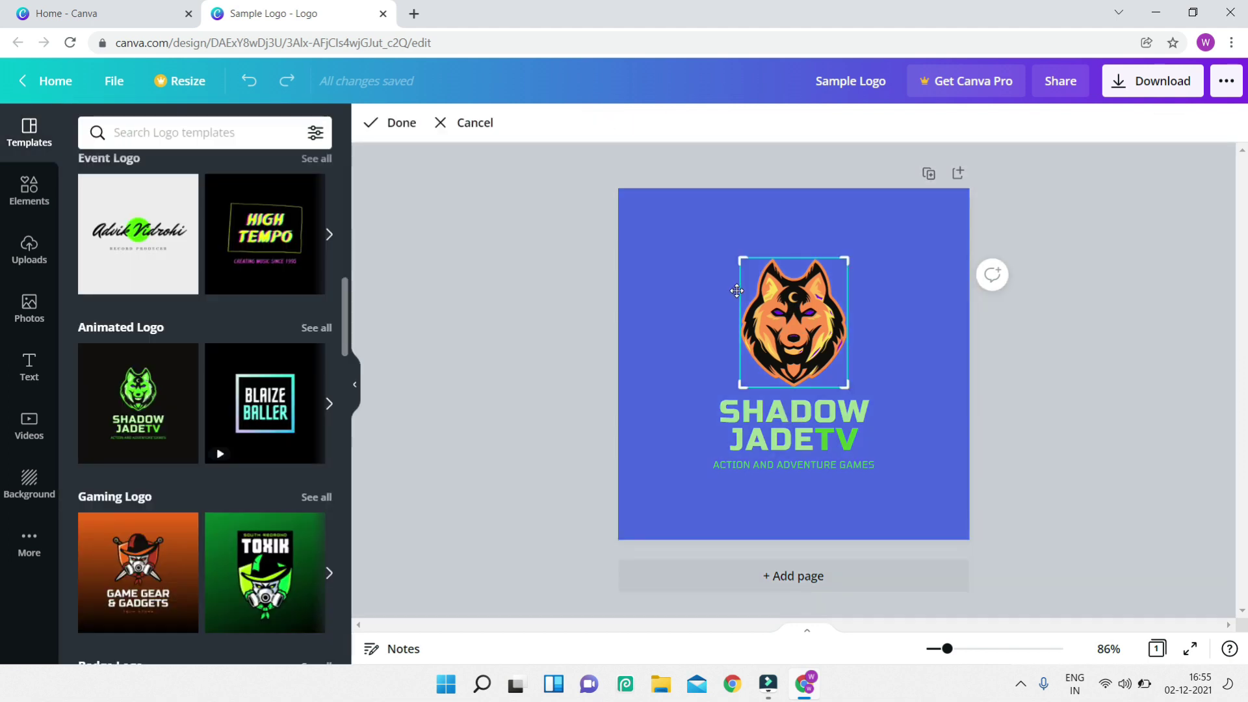
drag(740, 264, 739, 293)
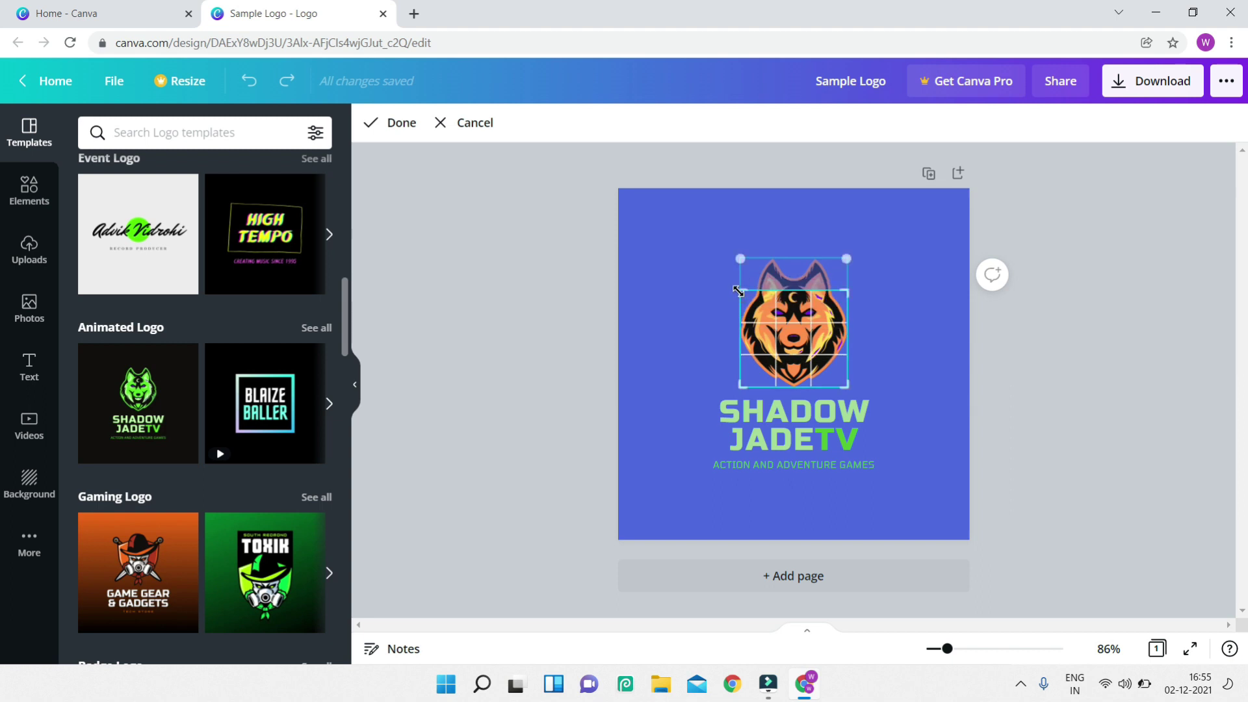
click(406, 129)
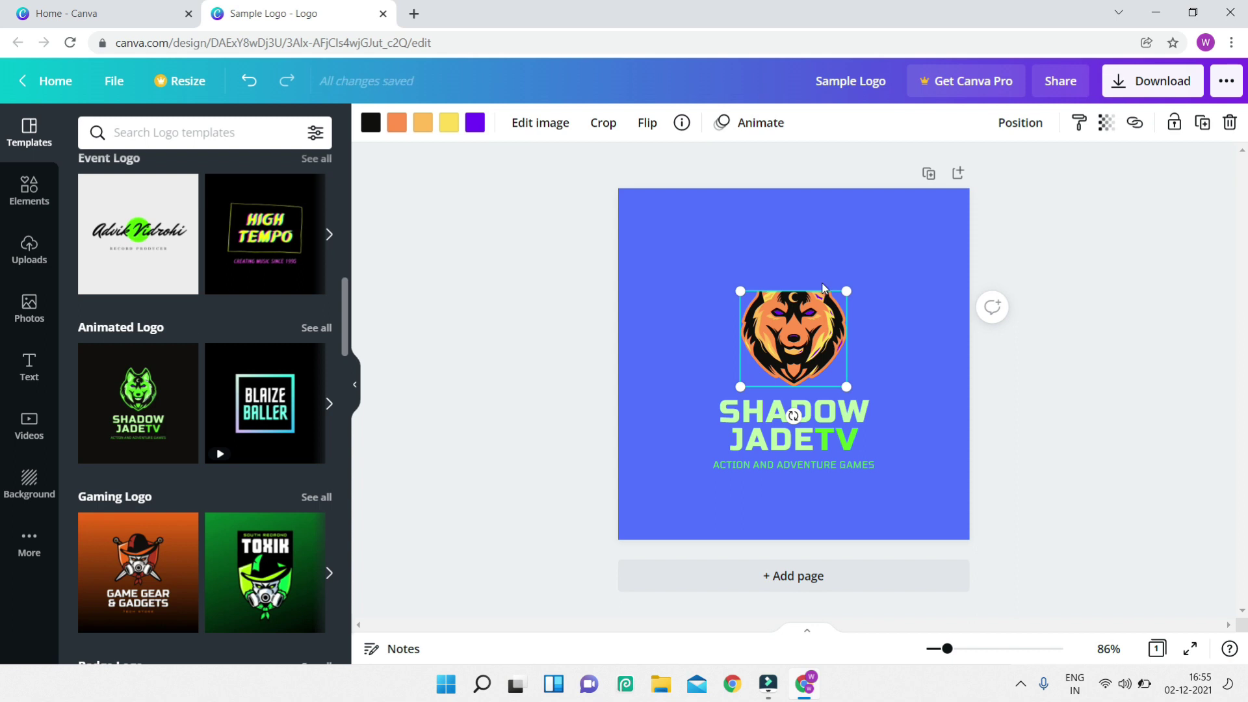
key(ctrl+z)
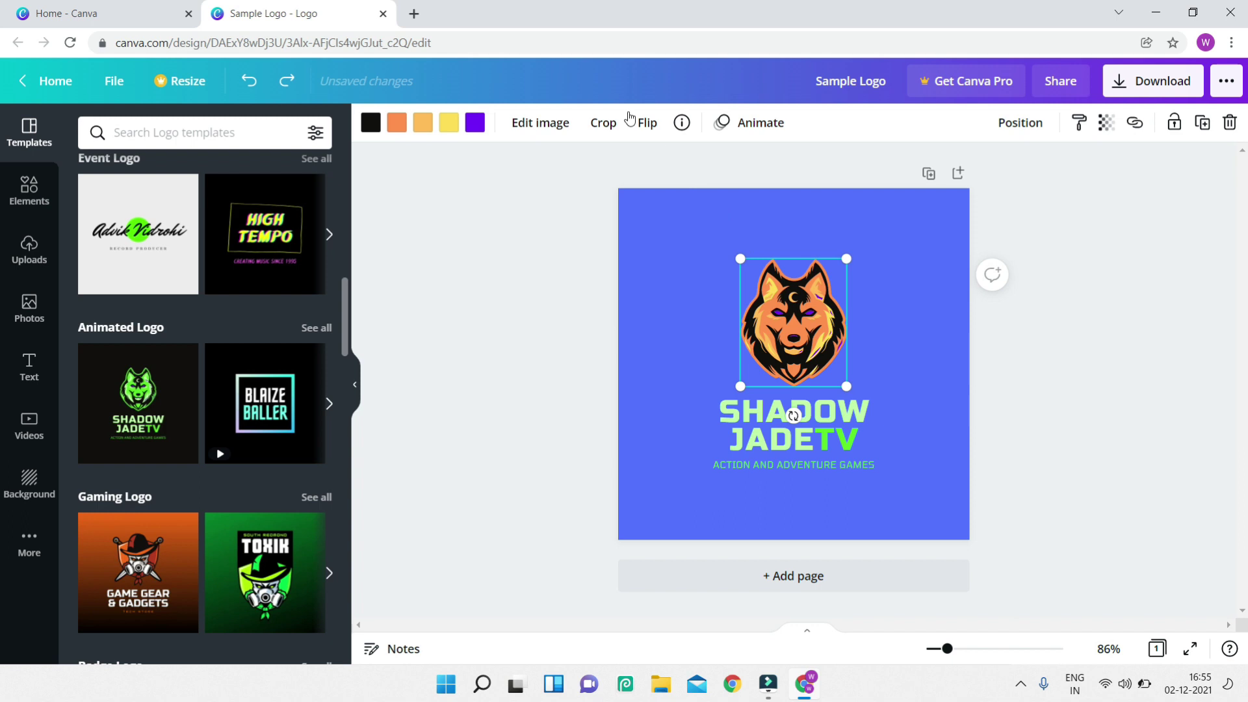
Try flipping the wolf graphic horizontally and vertically, reversing each flip to restore its original orientation
click(646, 123)
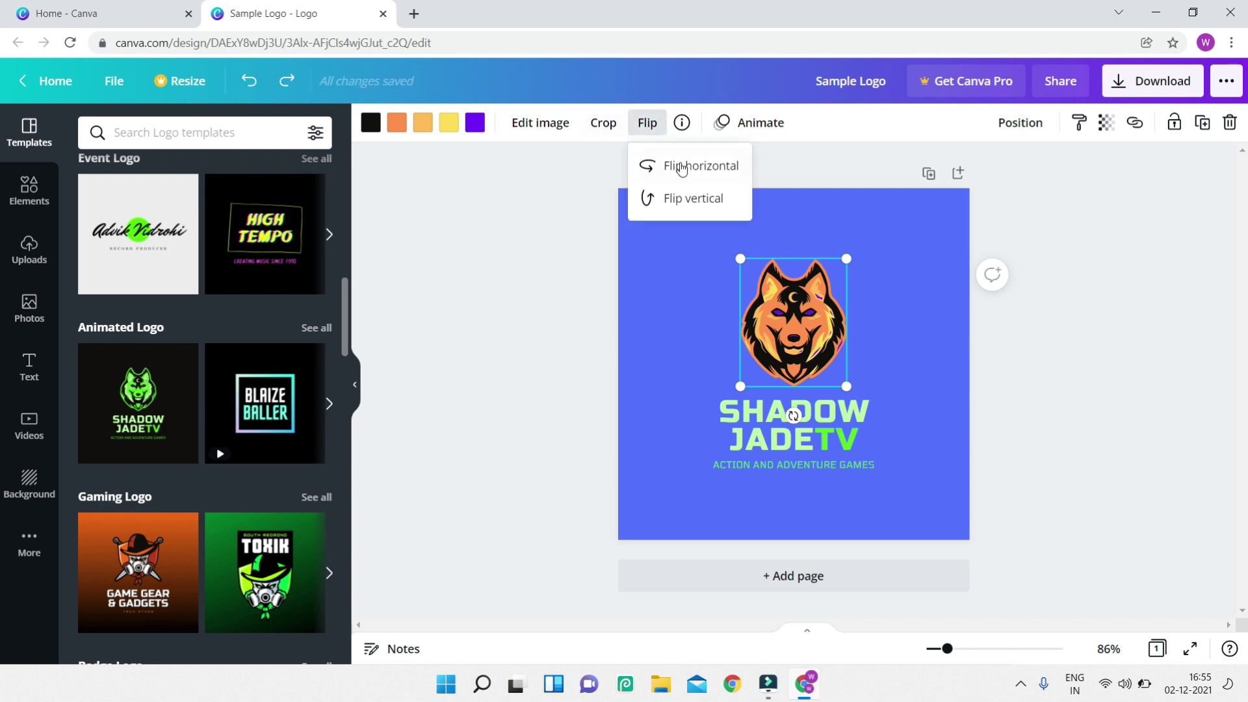
click(681, 168)
click(664, 172)
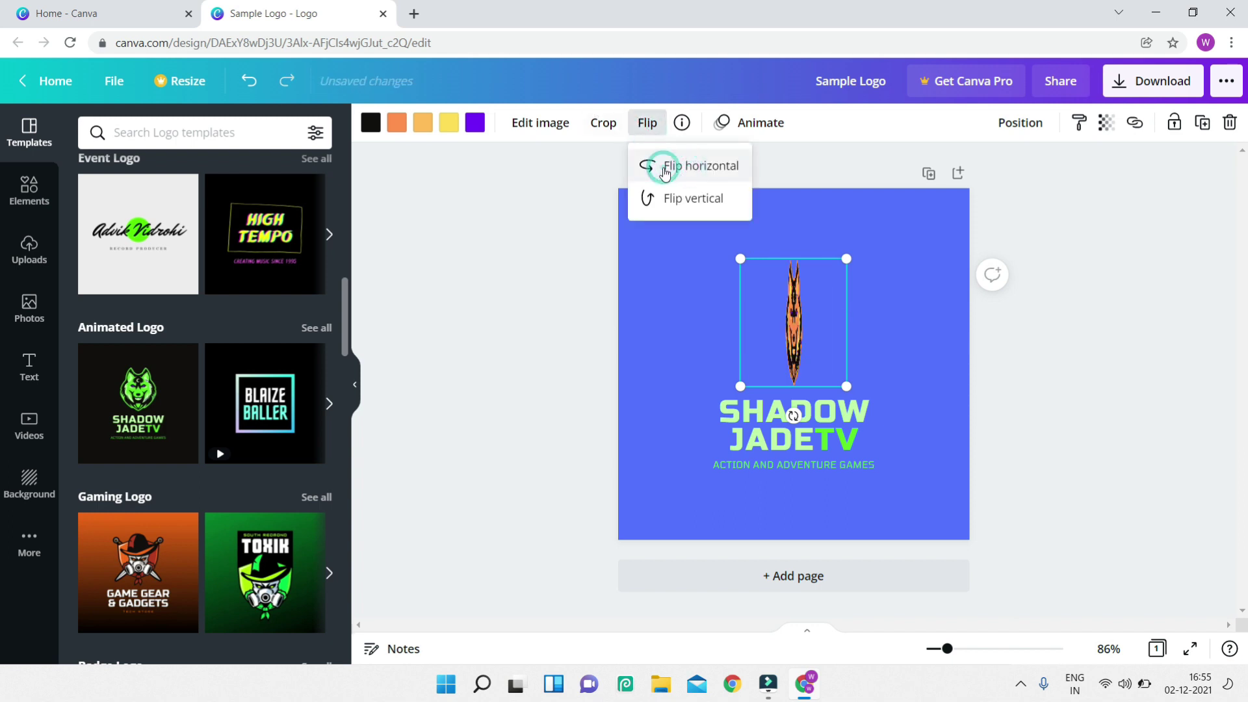
click(685, 190)
click(684, 189)
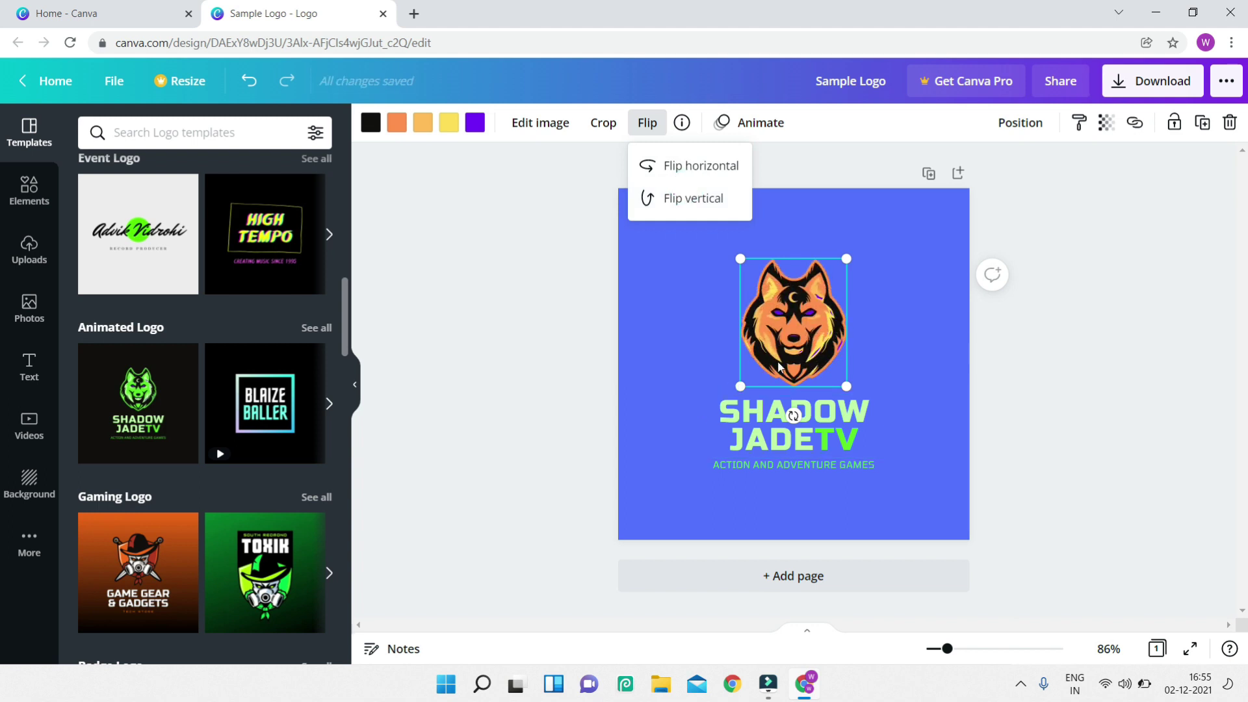
Try adjusting the wolf graphic's transparency, and return it to fully opaque
click(1107, 122)
drag(973, 173, 1054, 175)
click(931, 132)
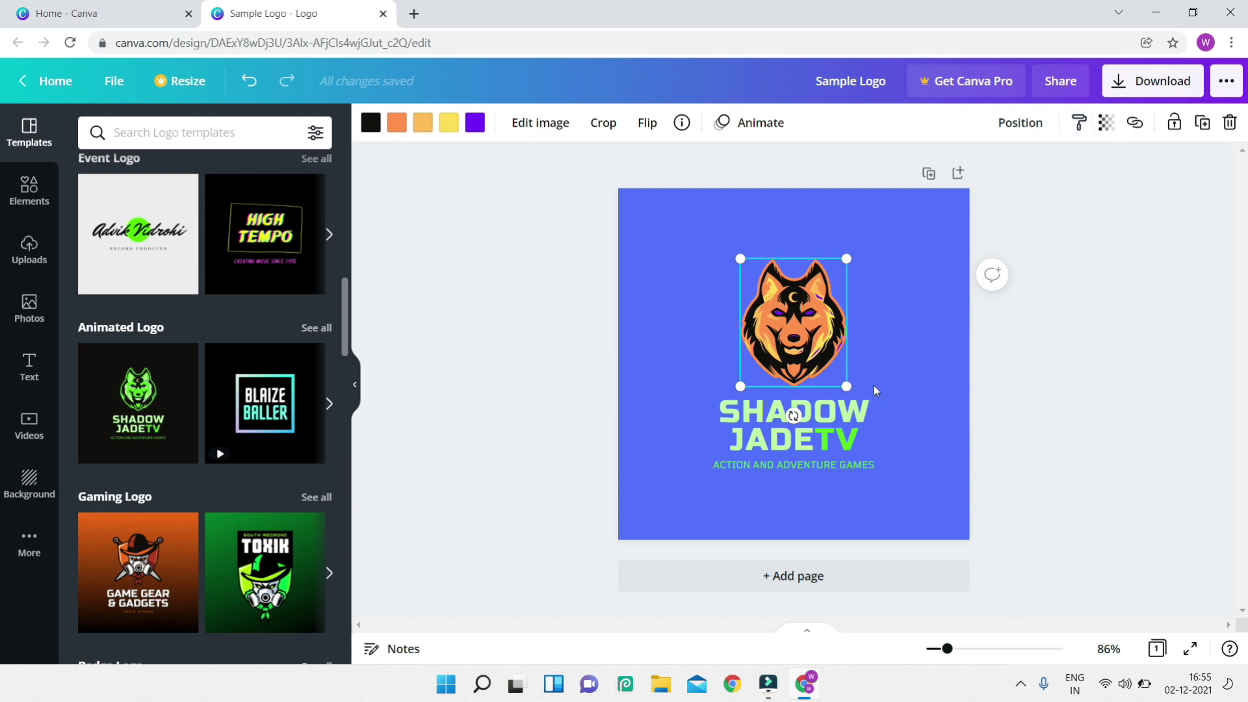
Dismiss the battery notice and change the font of the SHADOW JADETV title to Aileron Regular
click(839, 424)
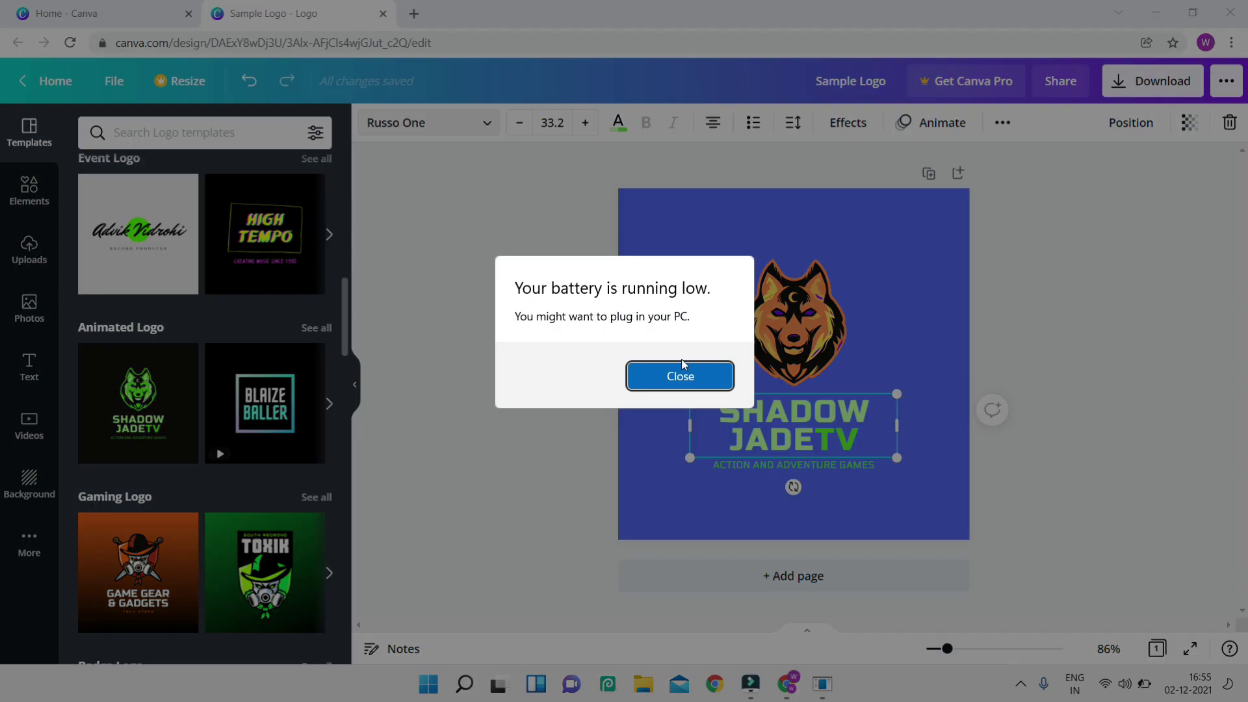
click(715, 379)
click(454, 126)
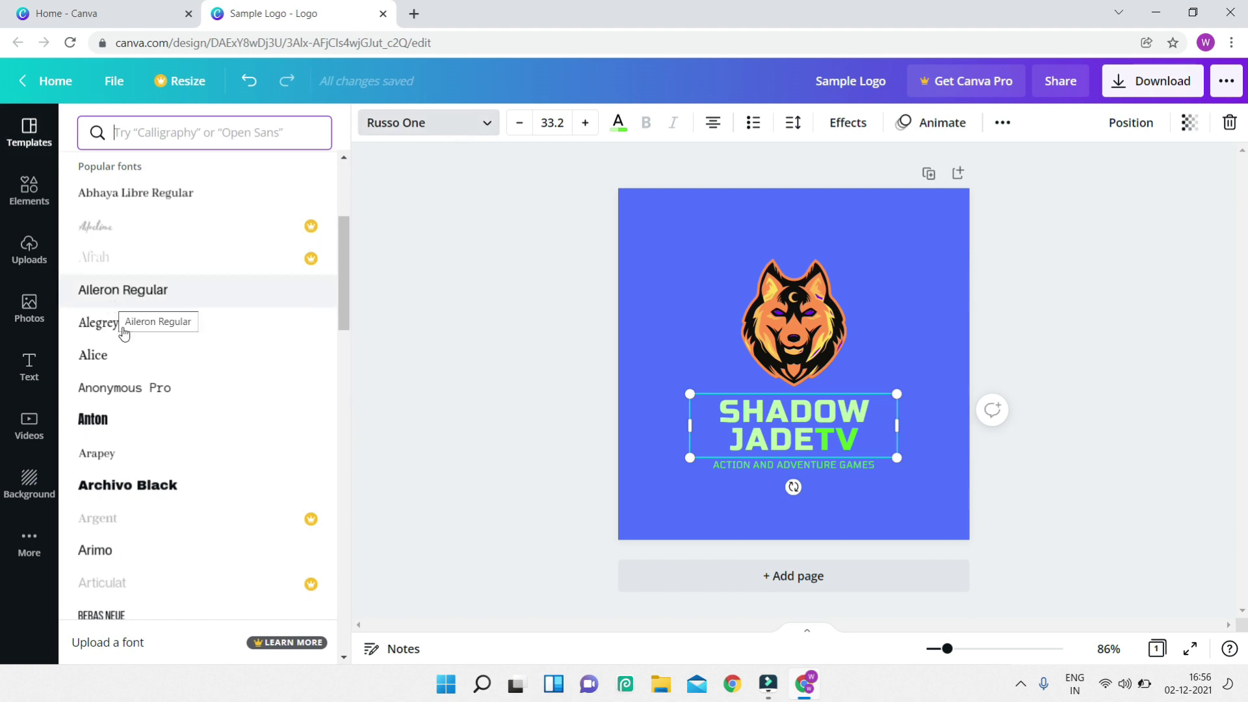
click(159, 288)
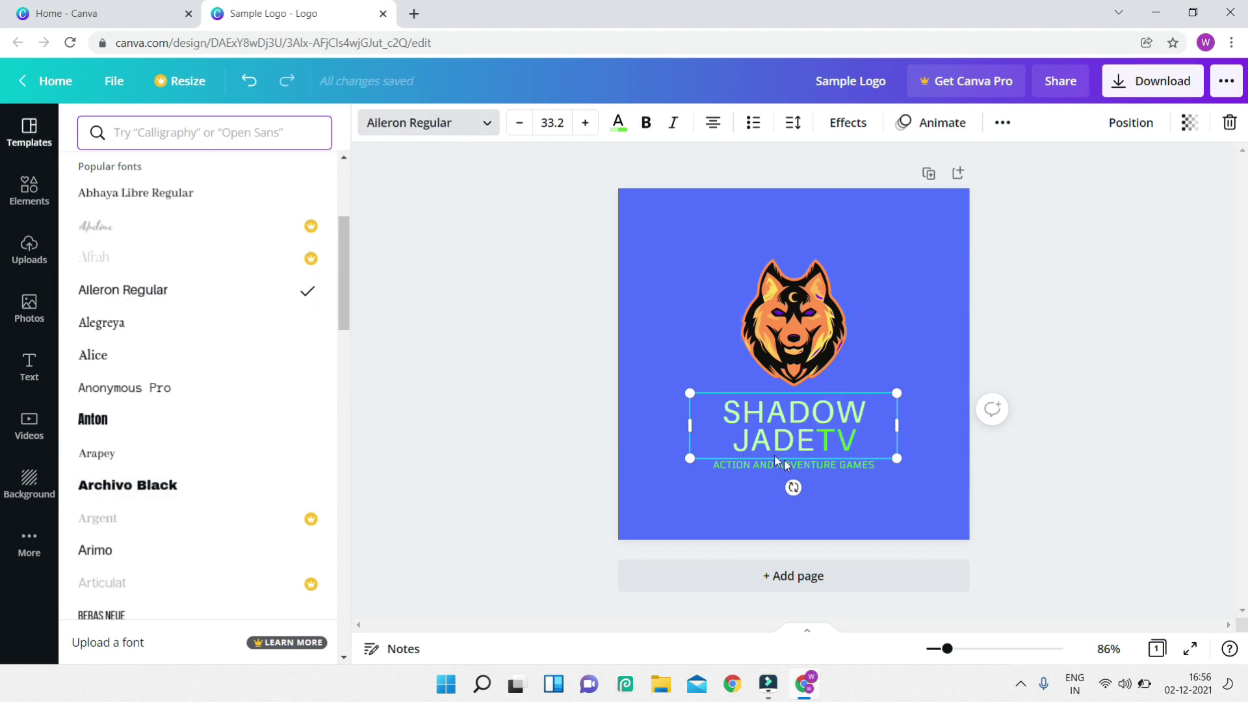
Increase the SHADOW JADETV title's font size to 39.2 and make it bold without italics
click(585, 122)
click(585, 122)
click(585, 122)
click(585, 122)
click(585, 122)
click(585, 122)
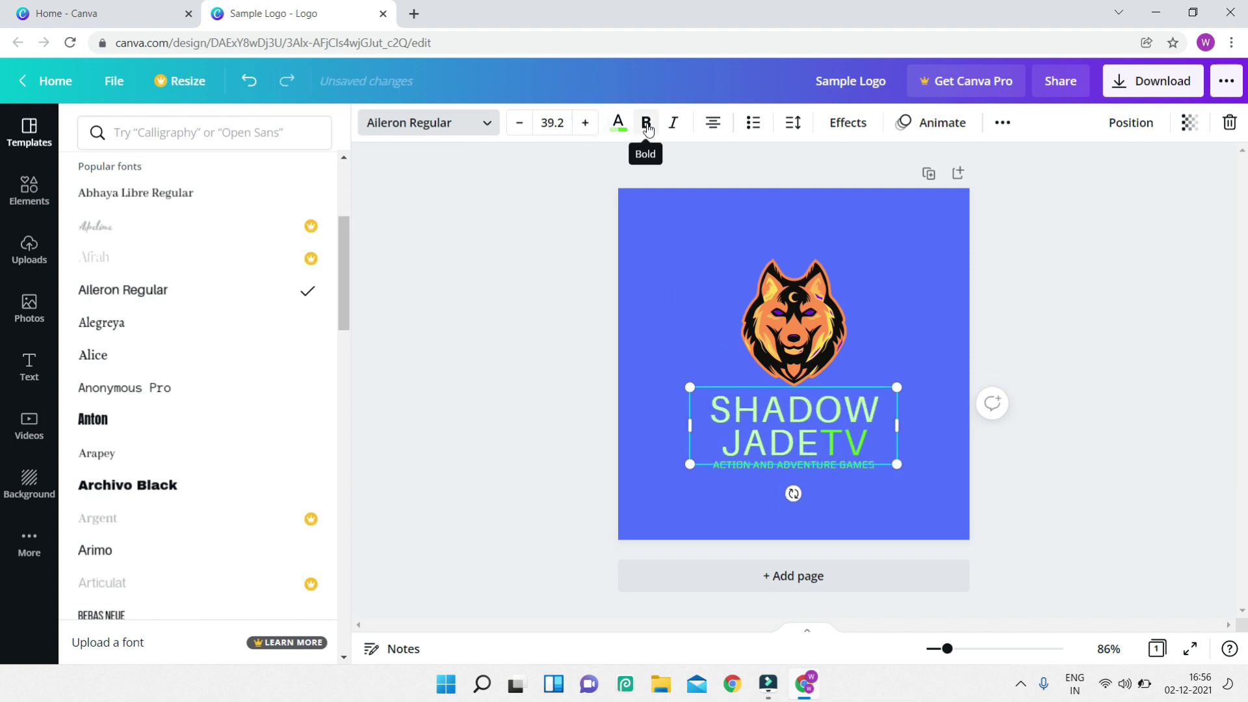
click(647, 128)
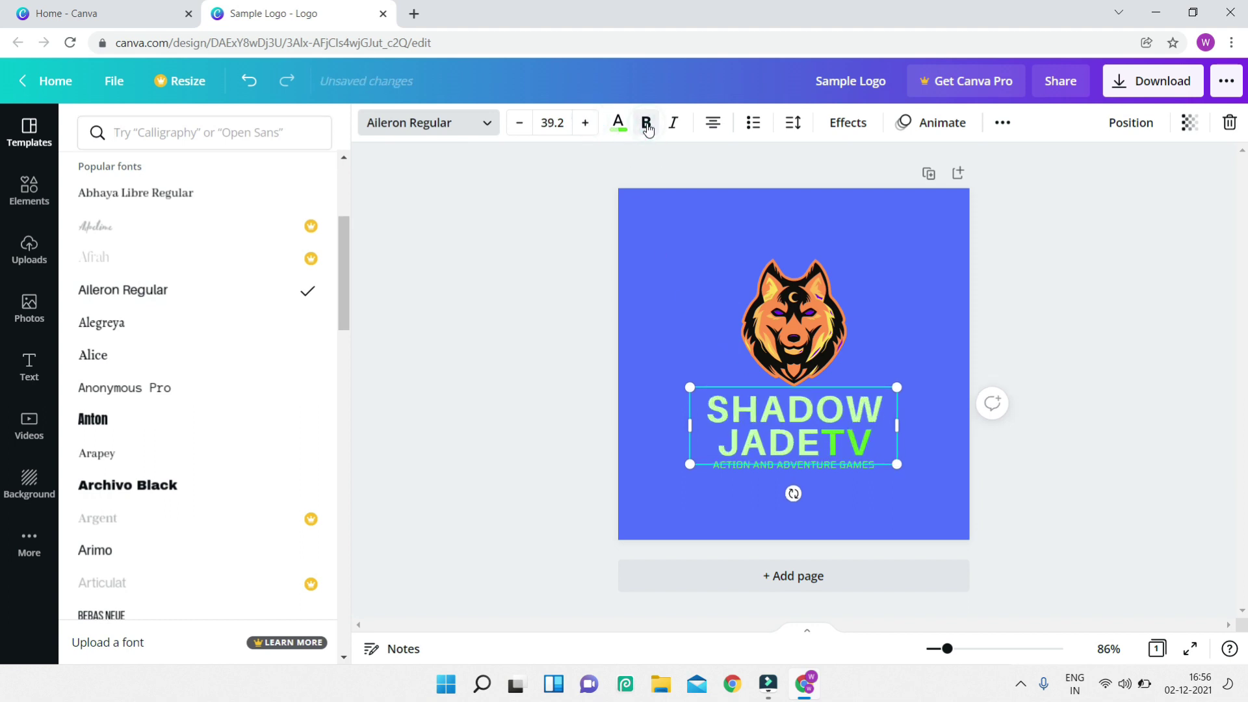
click(680, 127)
click(679, 127)
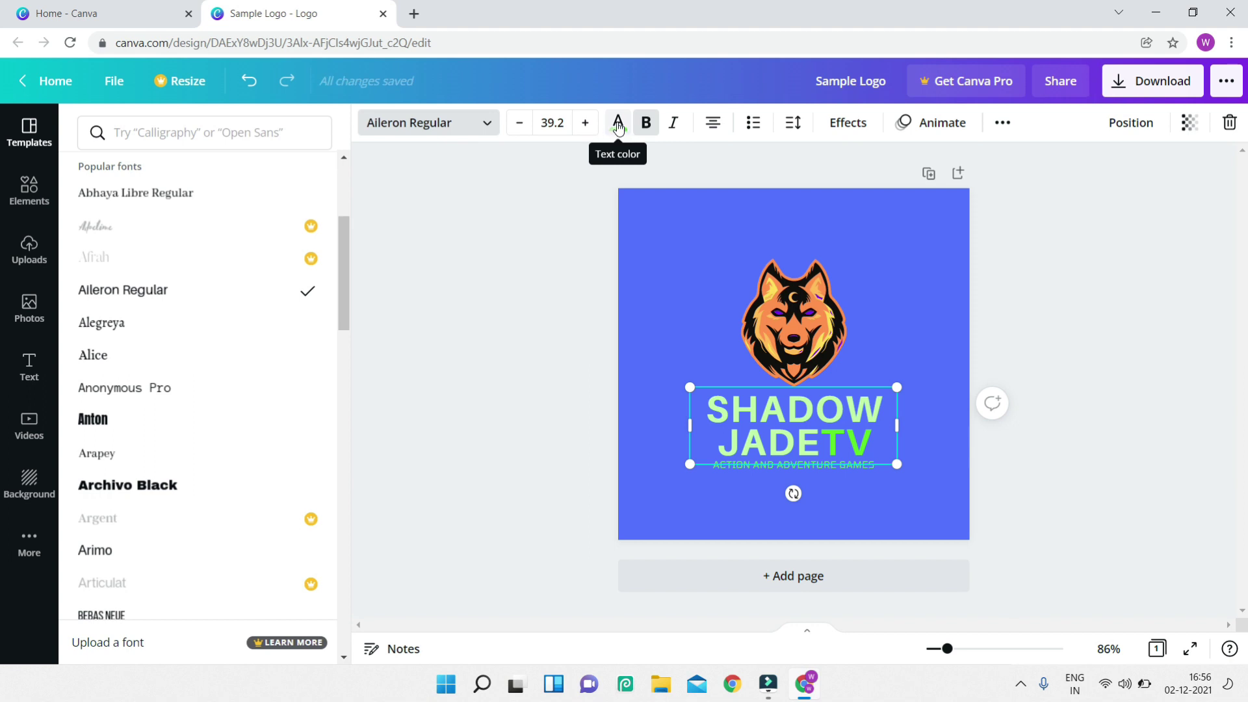
Try left, justified and right alignment on the SHADOW JADETV title, and return it to centered
click(719, 128)
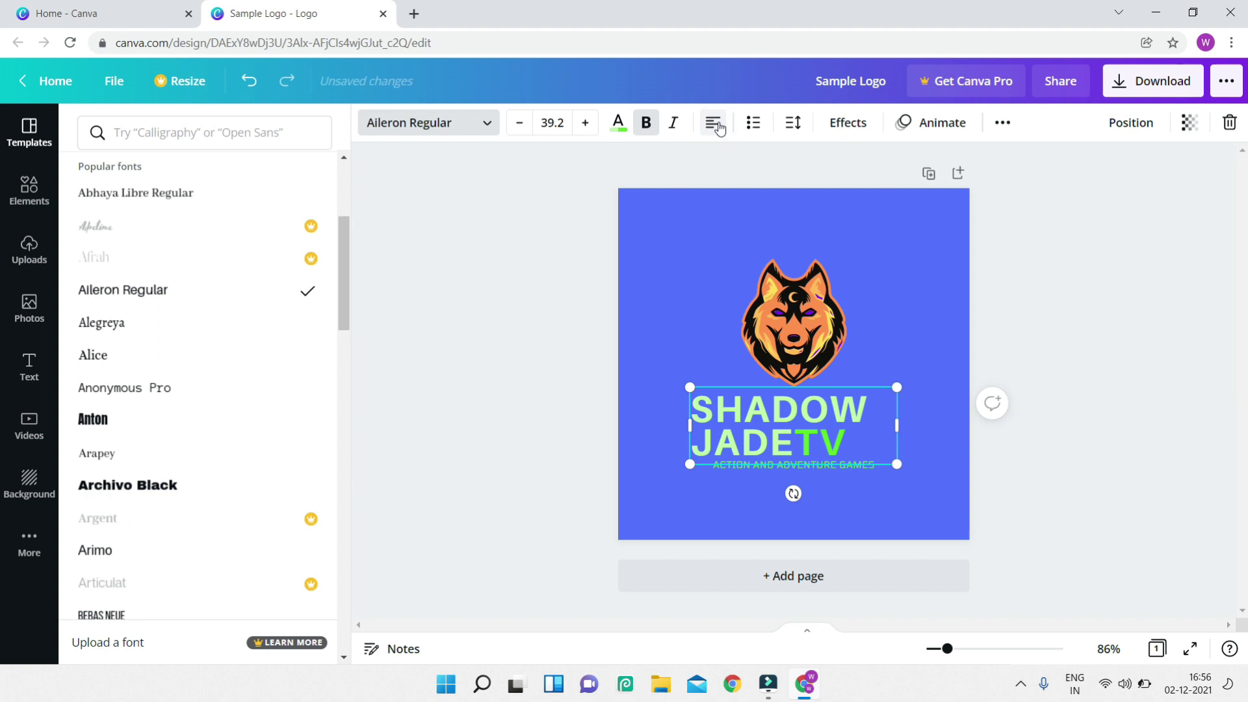
click(719, 128)
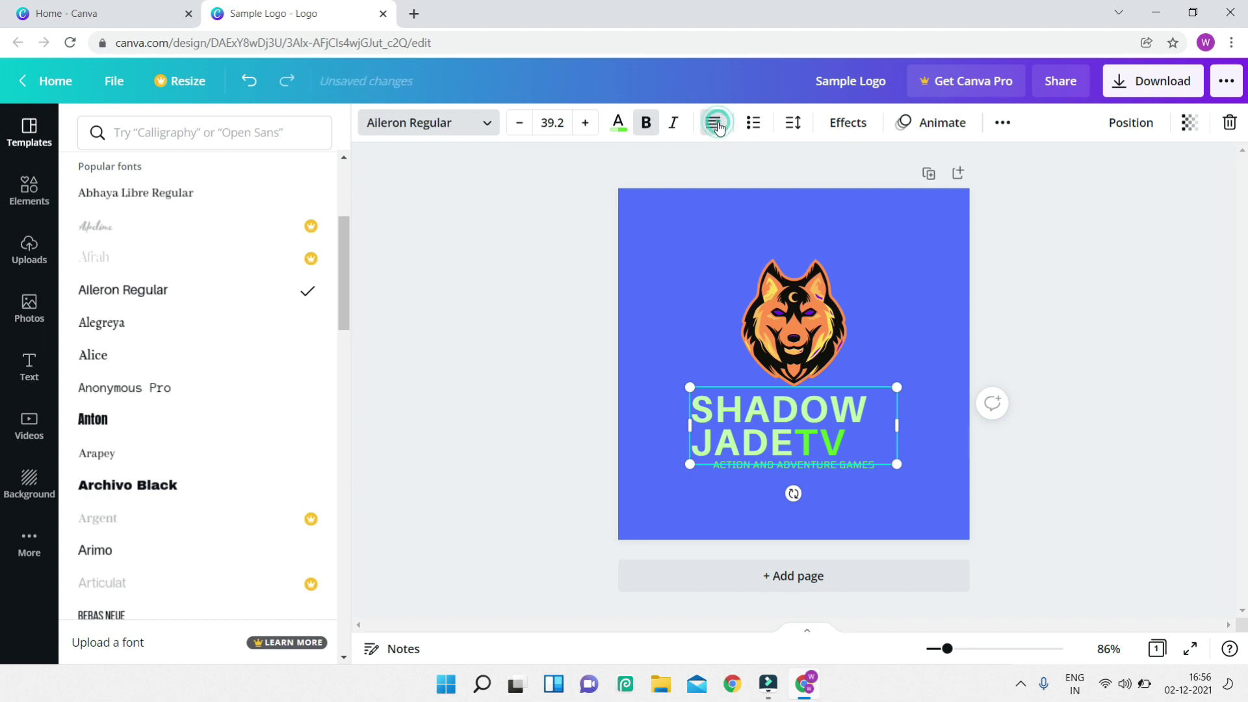
click(719, 128)
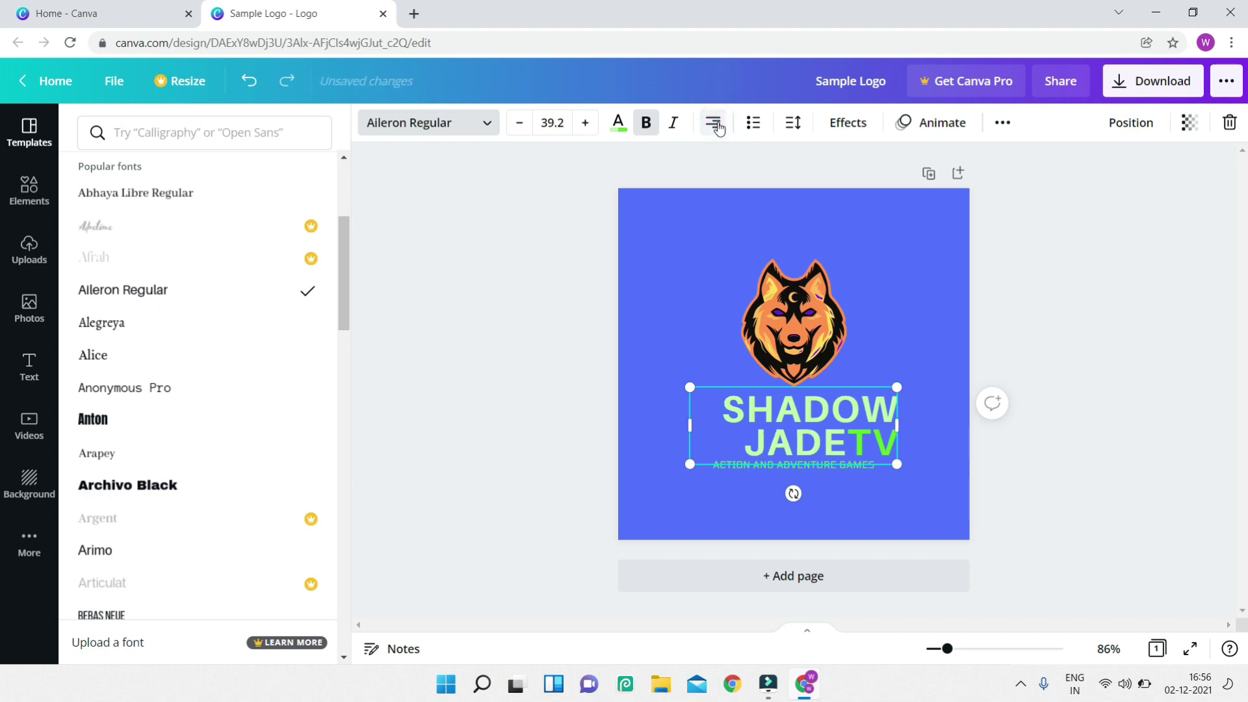
click(719, 128)
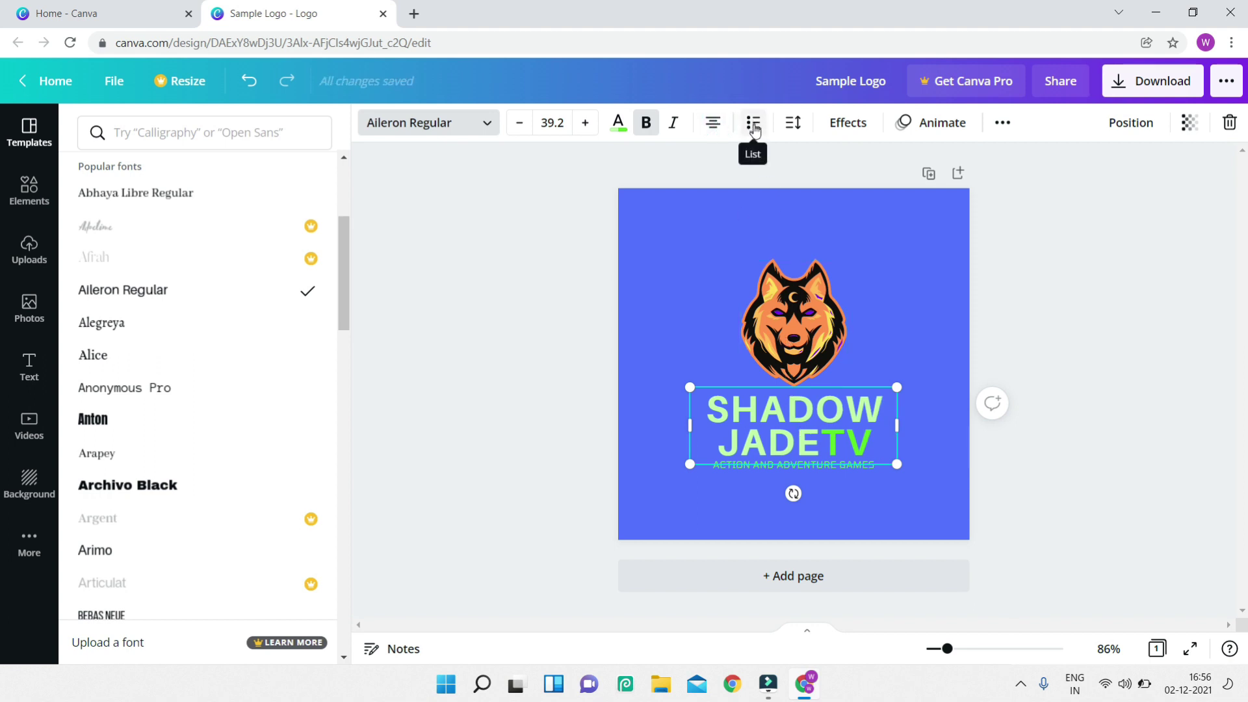
Try the Shadow and Lift effects on the SHADOW JADETV title, and apply the Neon effect at intensity 100
click(842, 122)
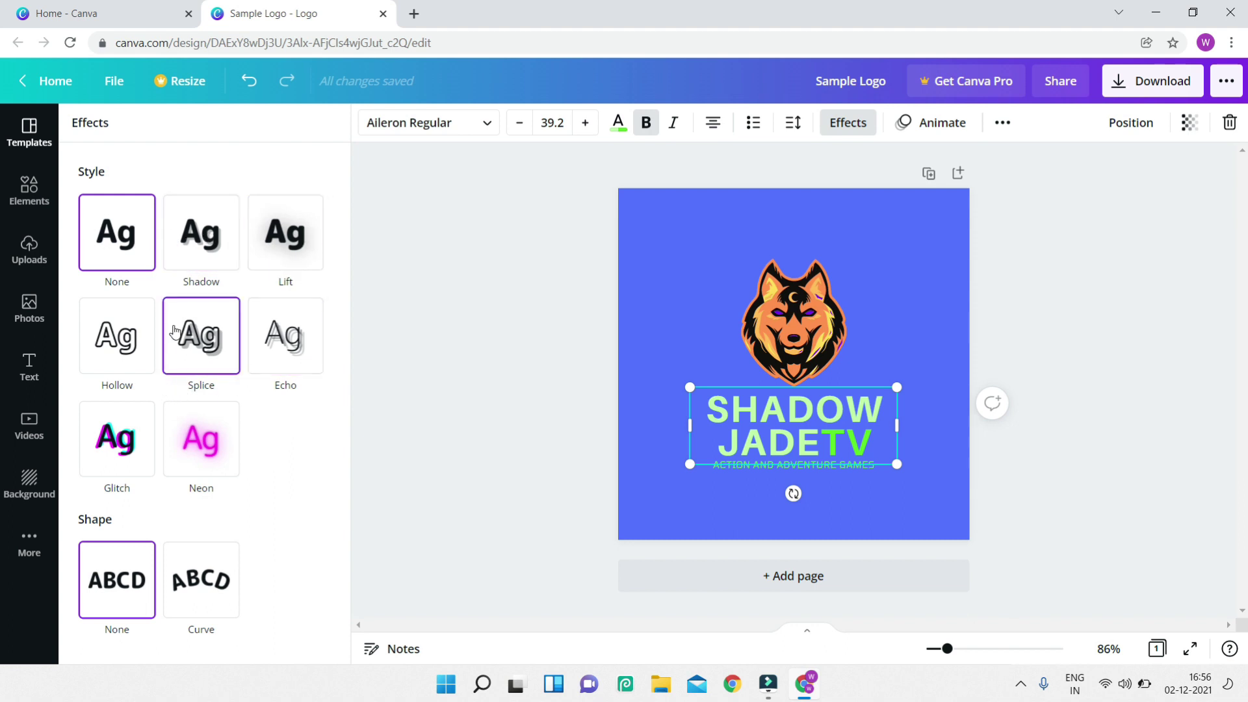
click(217, 246)
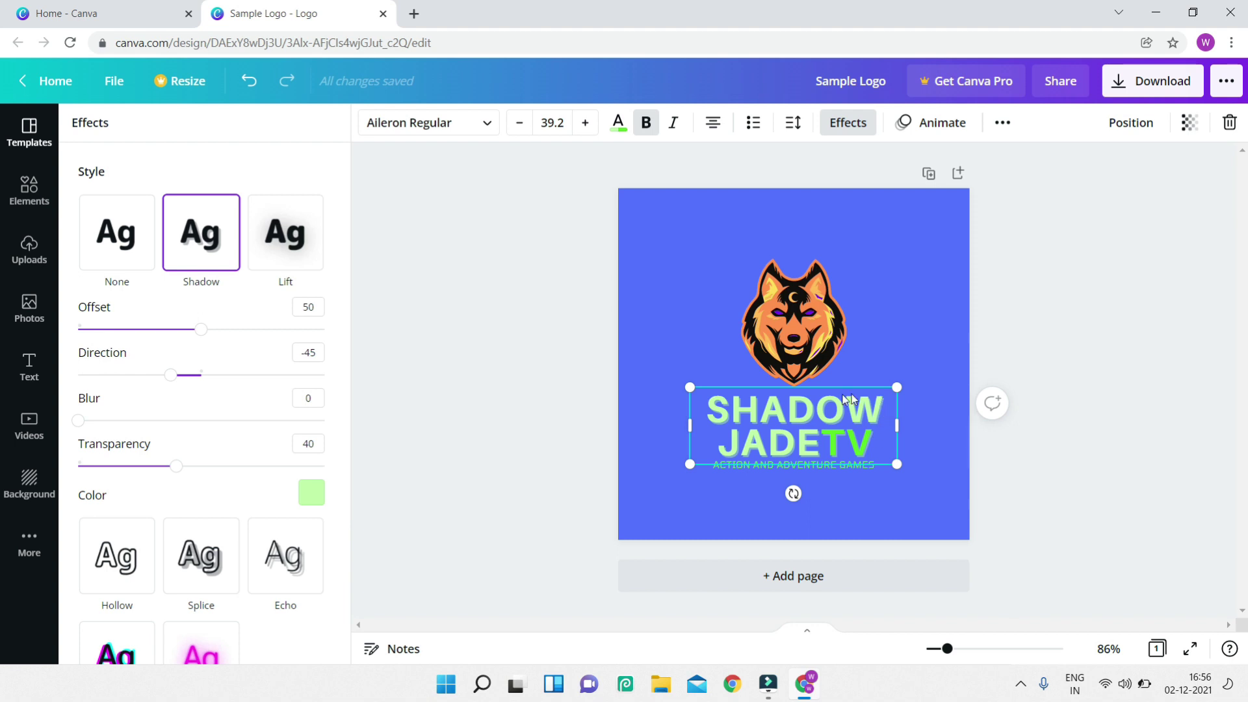
click(286, 246)
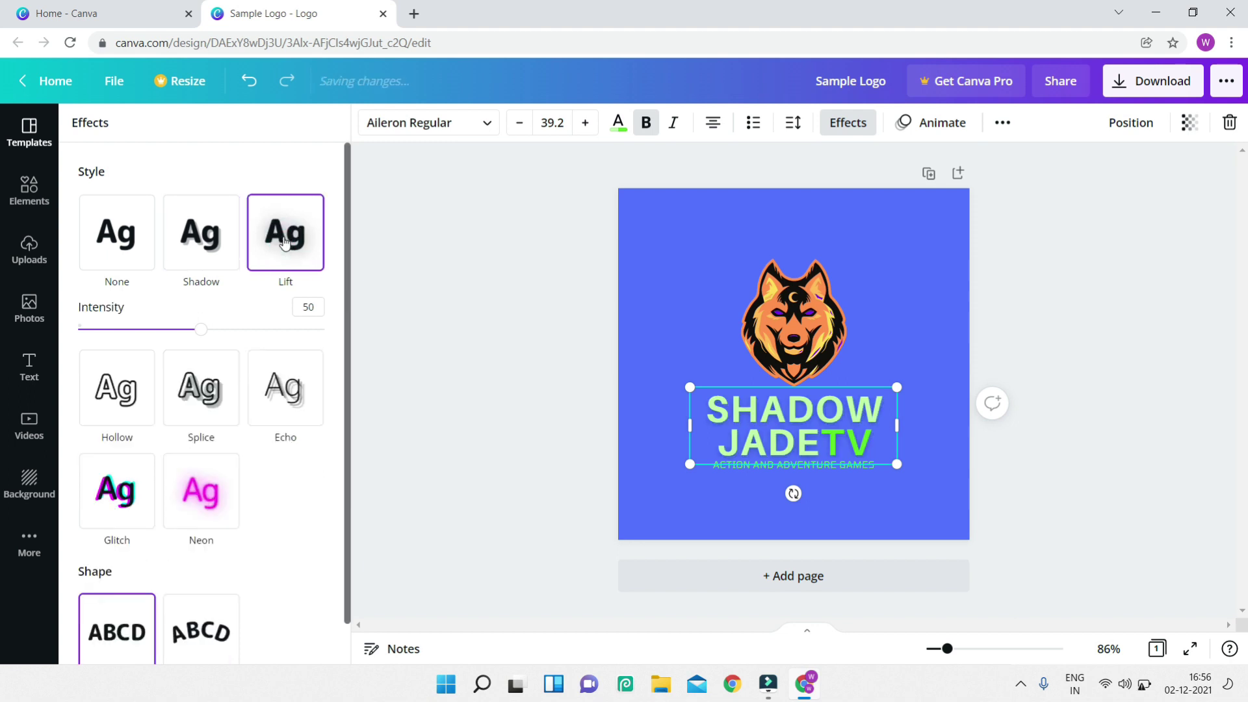
click(202, 514)
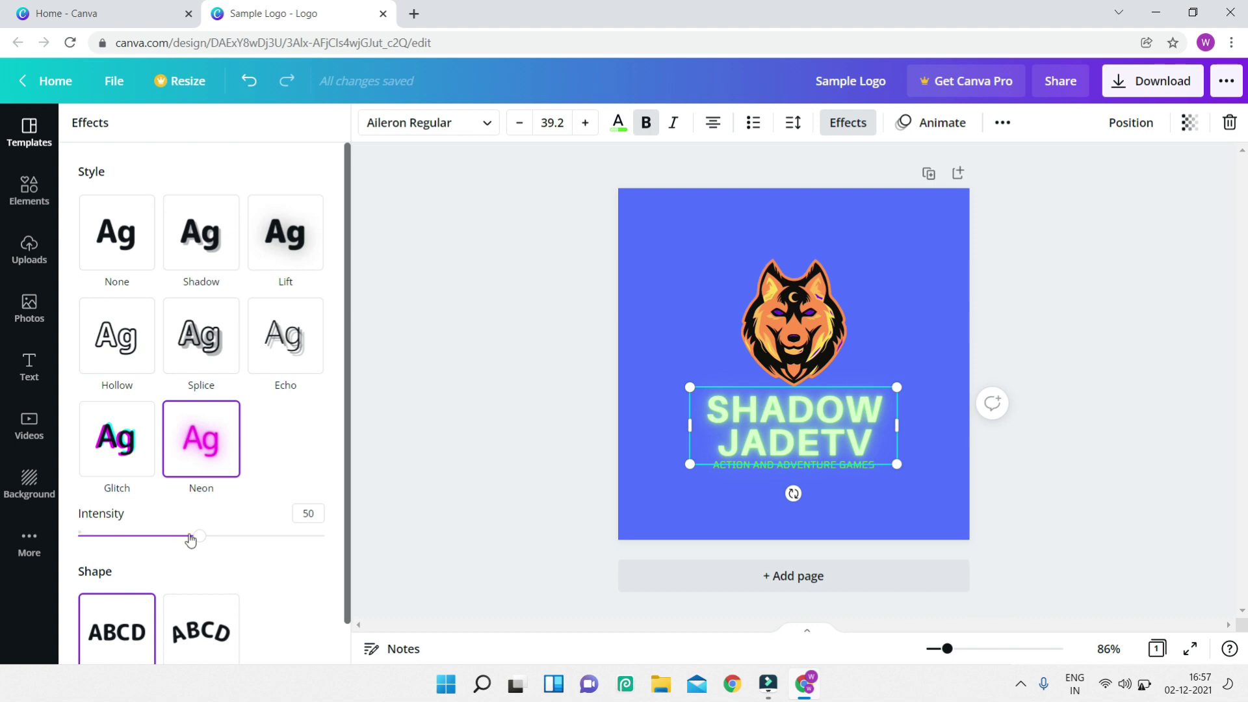
drag(198, 537, 334, 517)
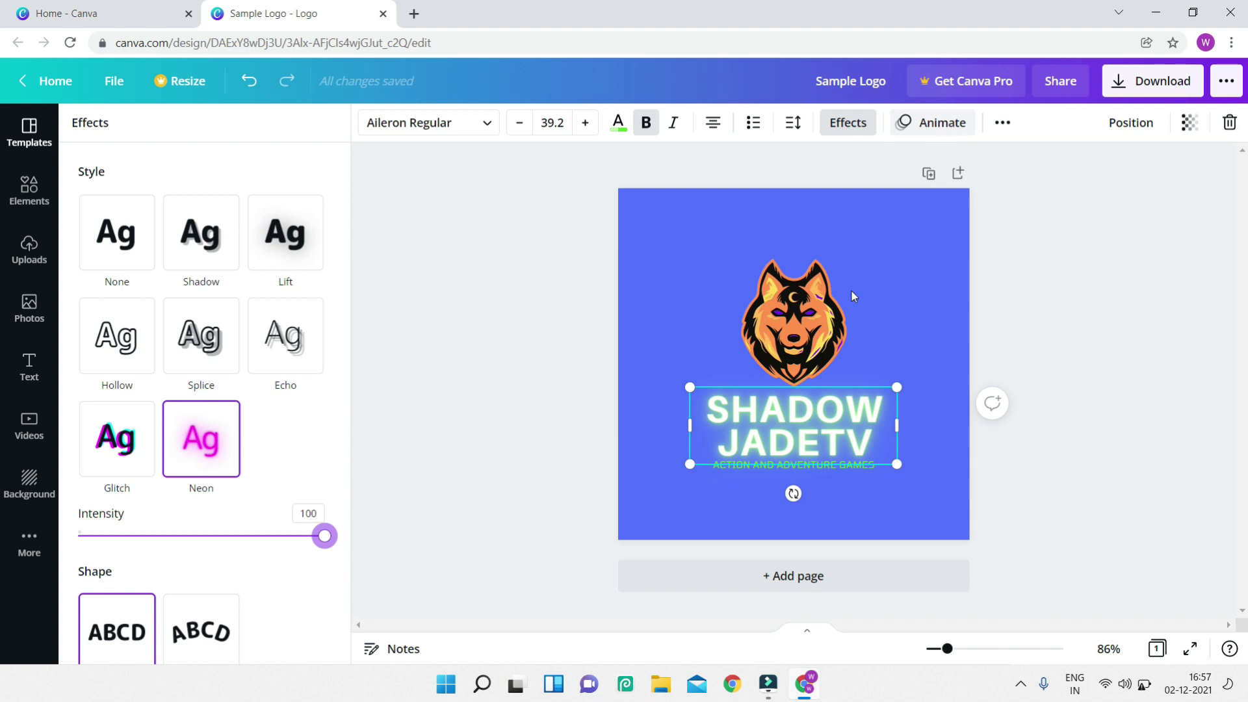
Change the text color of the ACTION AND ADVENTURE GAMES tagline to the light turquoise default color
click(875, 464)
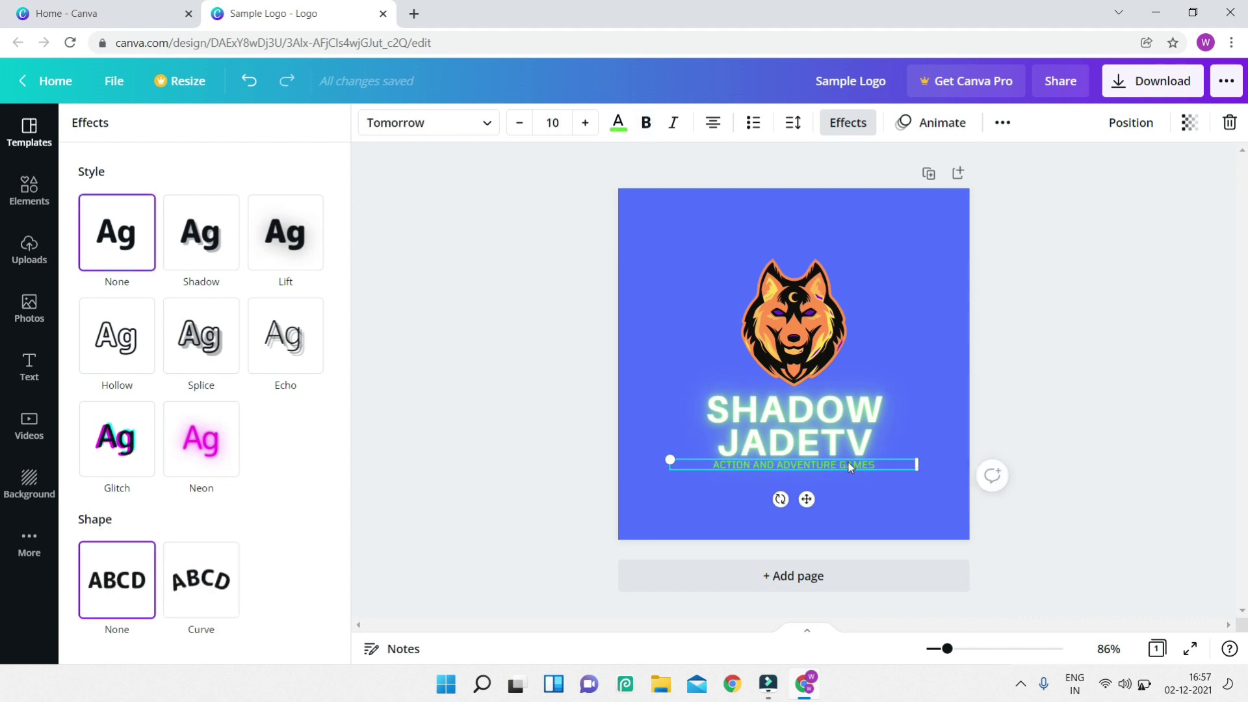
click(616, 124)
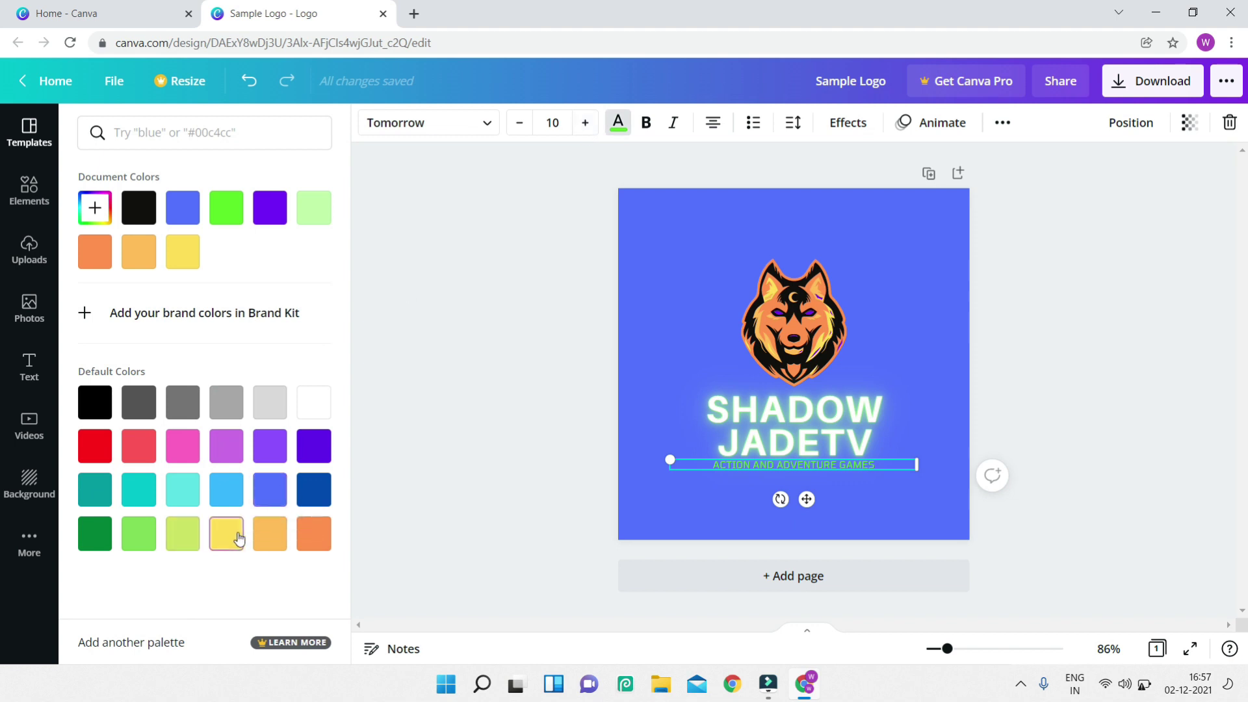
click(181, 491)
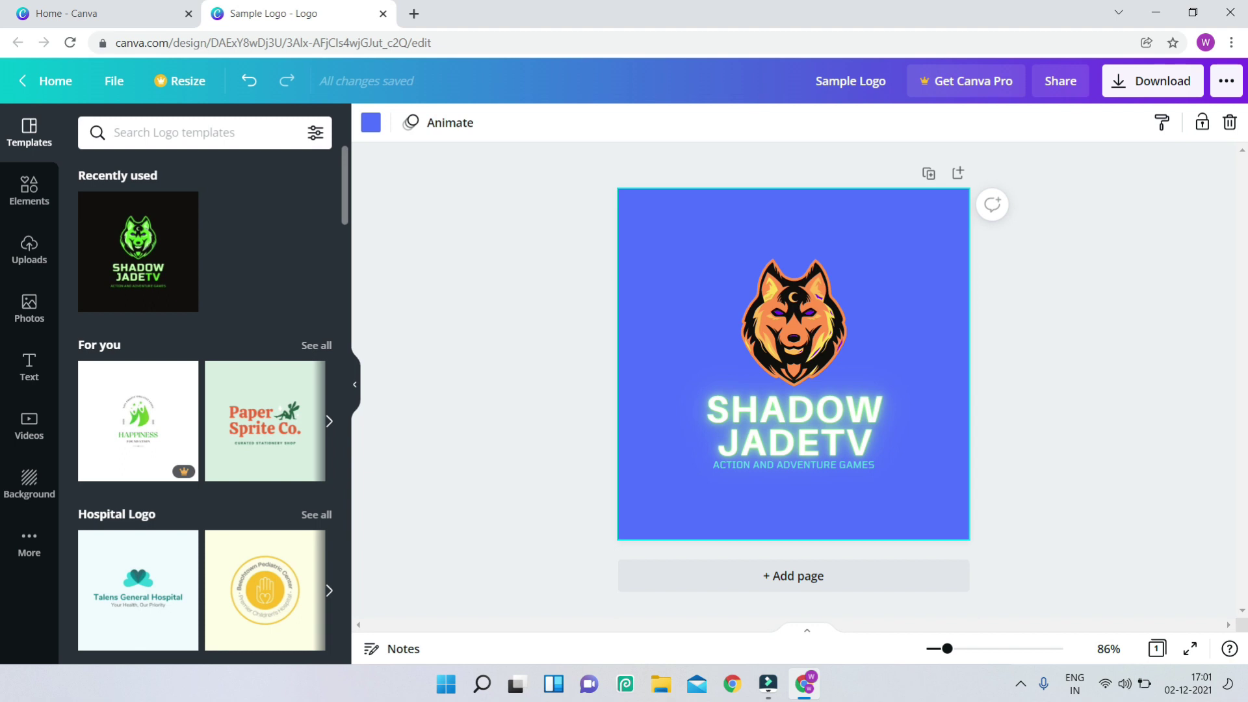
Browse the Elements library's shapes, graphics, photos, videos, audio, charts and frames
click(35, 193)
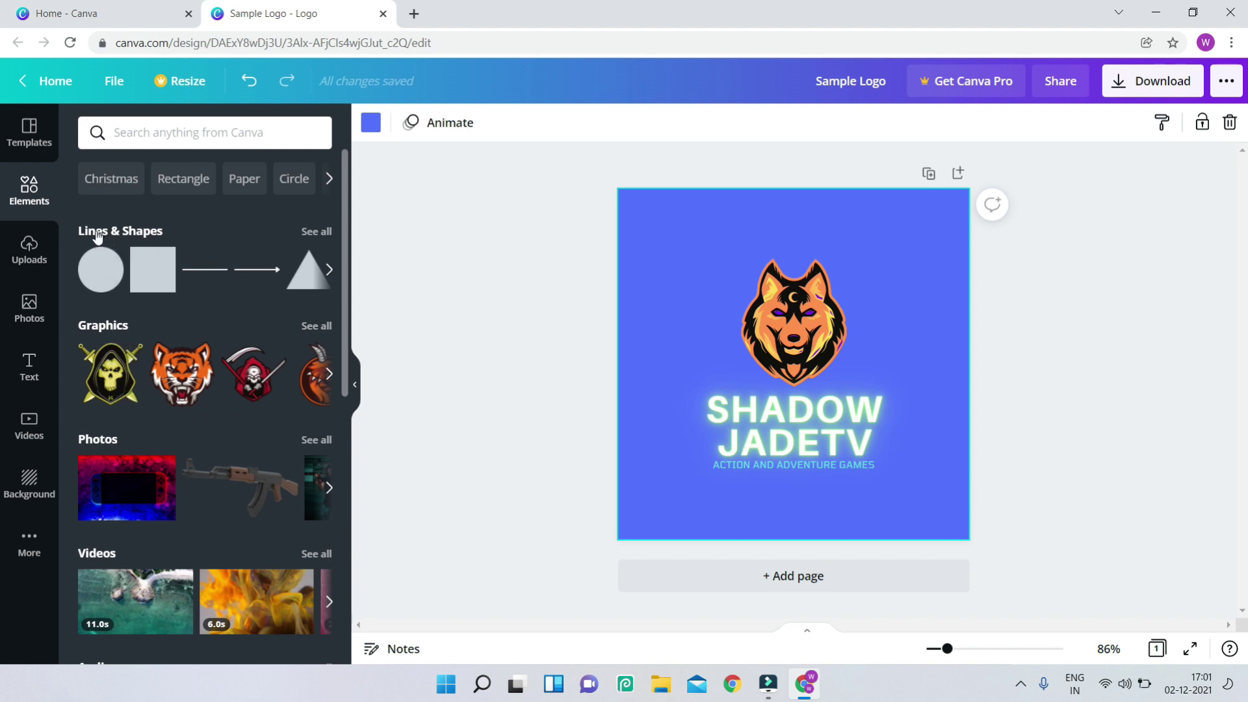
scroll(176, 383, down, 3)
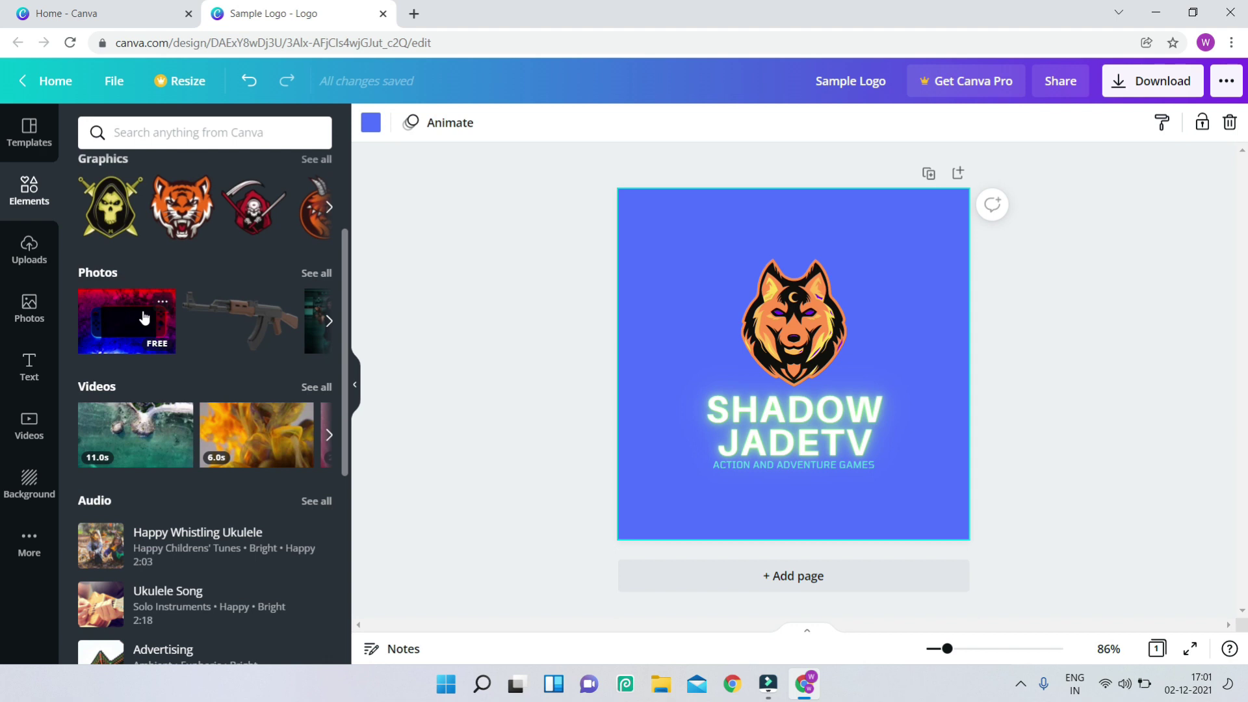
scroll(158, 440, down, 4)
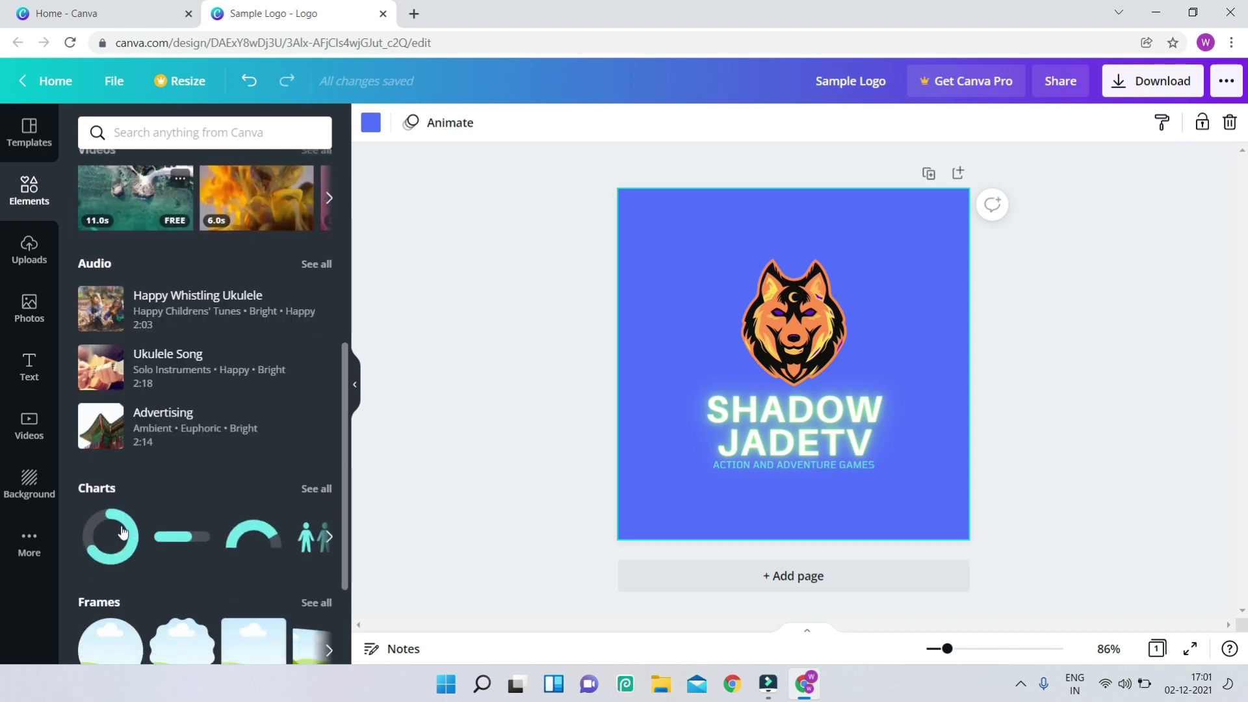
scroll(122, 533, down, 2)
scroll(106, 548, up, 9)
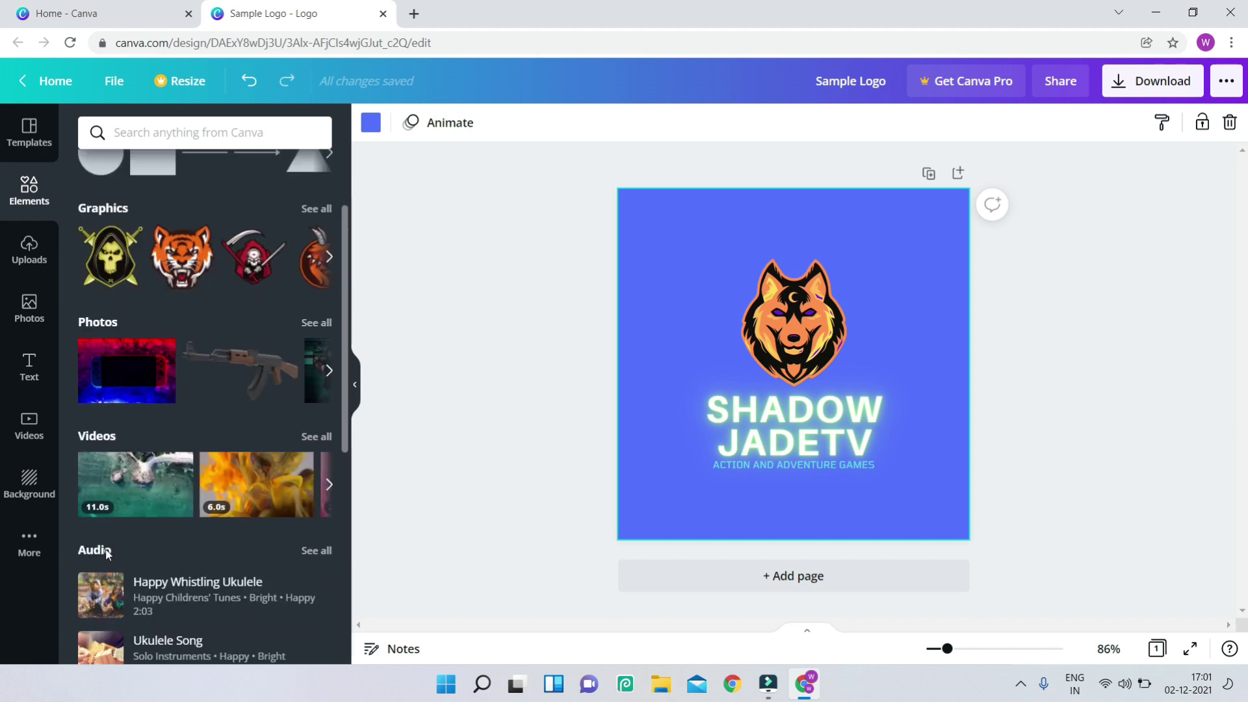
click(175, 140)
click(554, 234)
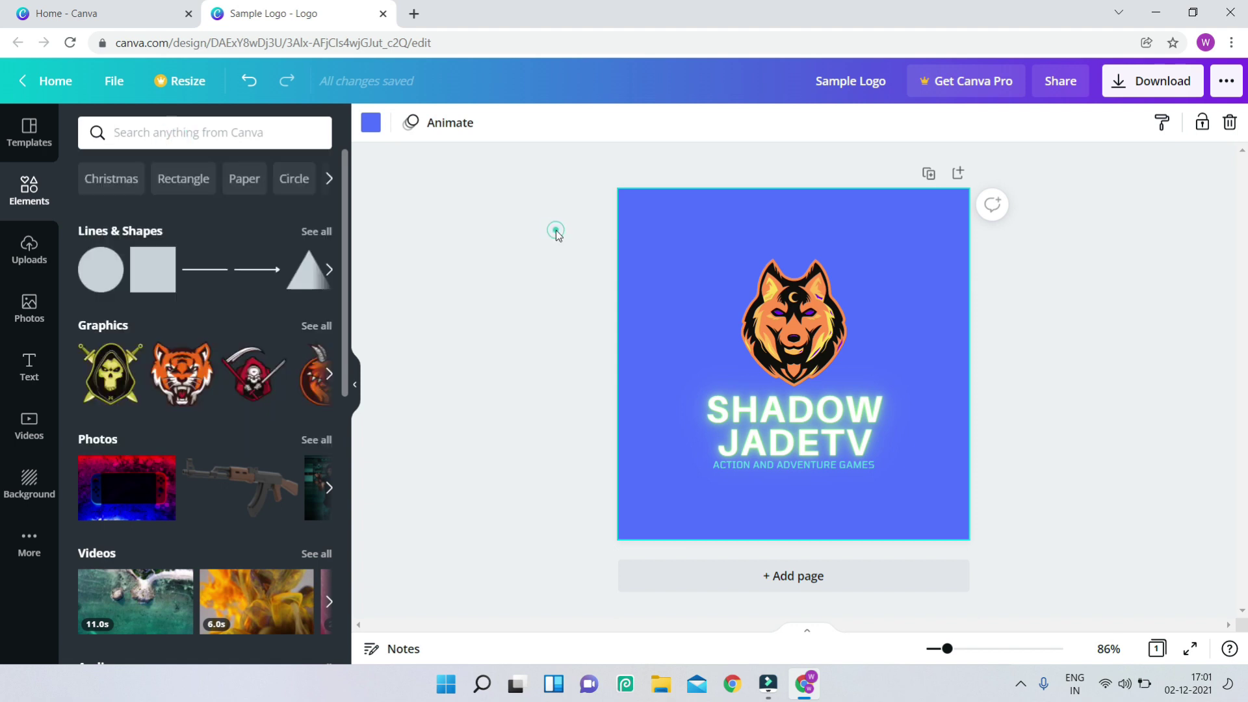
Add a circle shape to the logo and place it over the wolf head
drag(676, 242, 682, 250)
drag(741, 306, 909, 314)
click(776, 302)
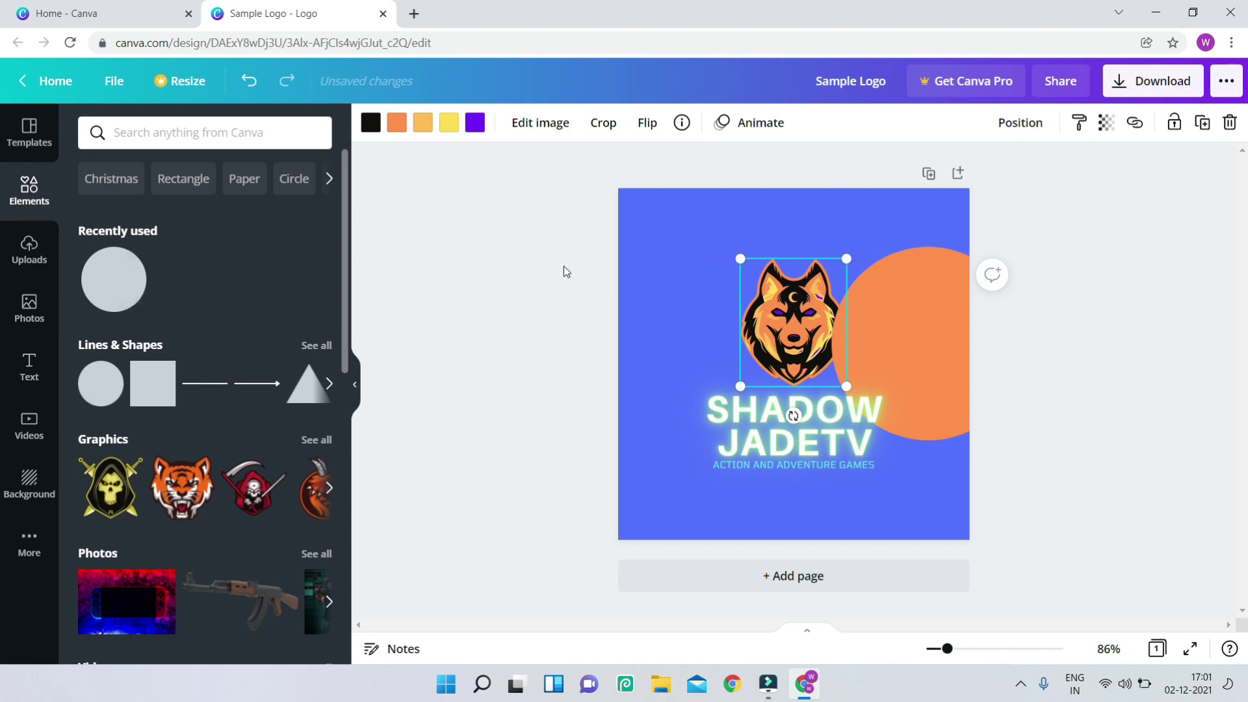
drag(910, 366, 768, 338)
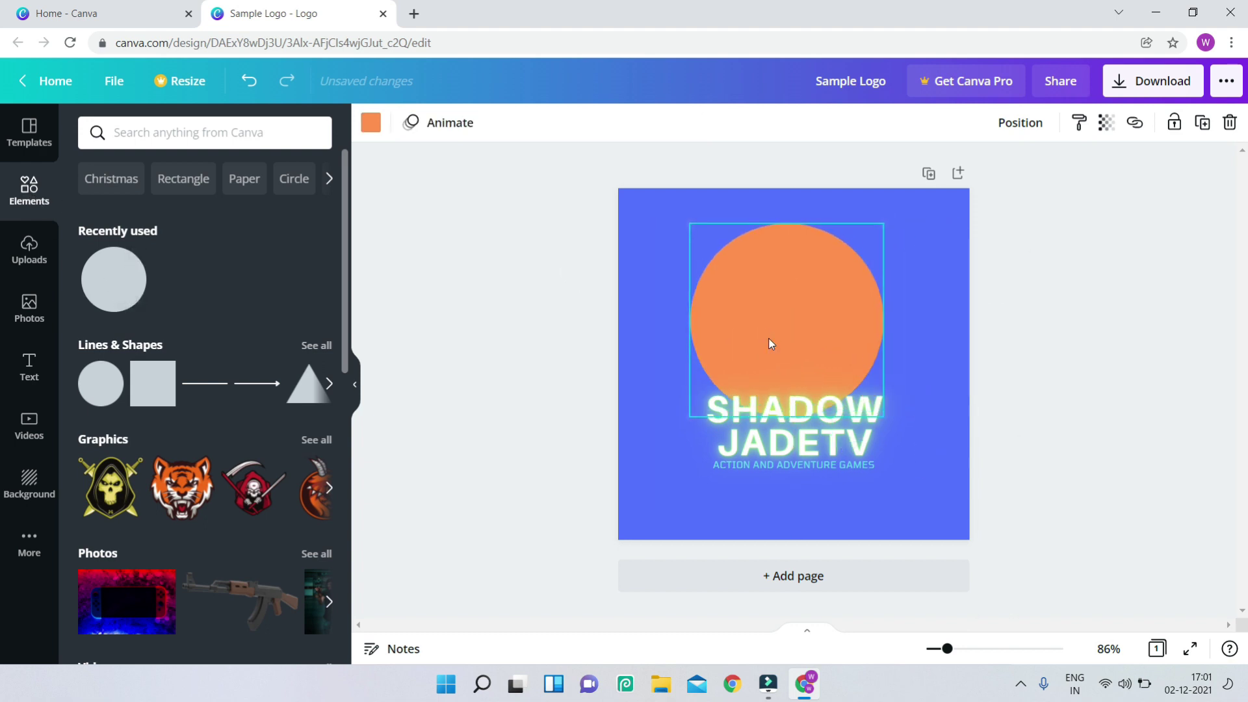
Color the circle dark blue, shrink it slightly and center it horizontally over the wolf head above the title
click(370, 124)
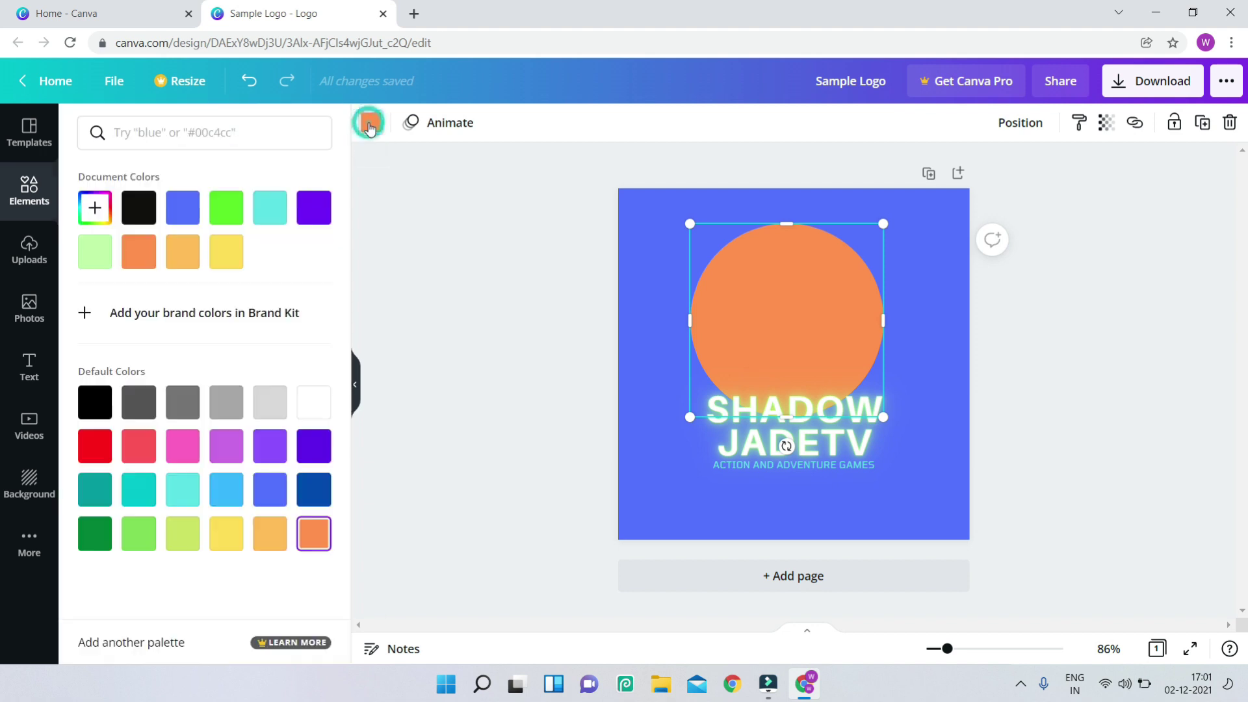
click(314, 489)
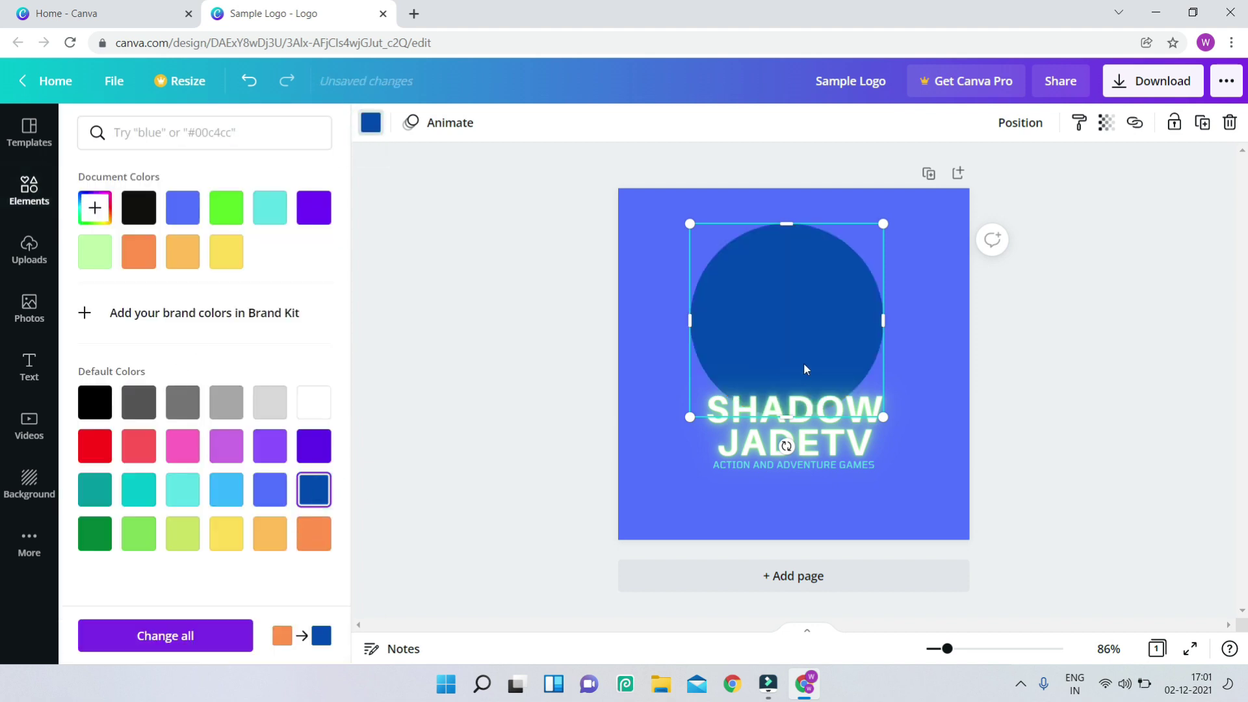
drag(820, 332, 828, 313)
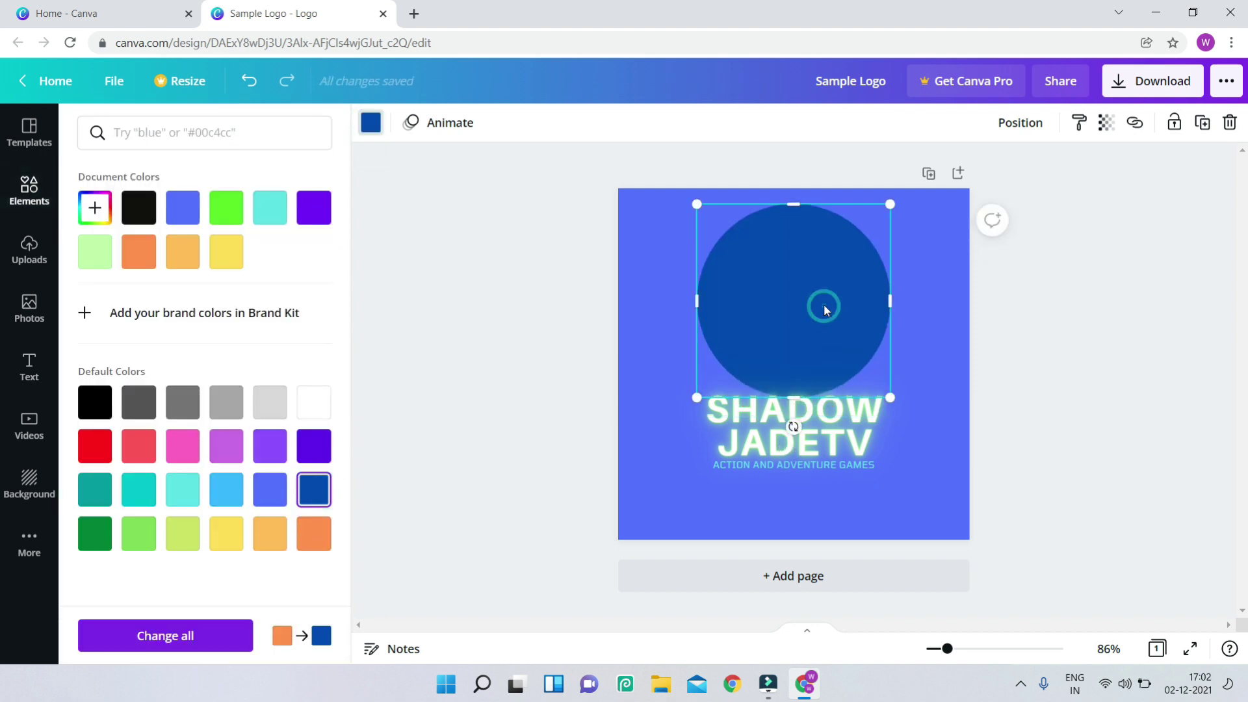
drag(699, 206, 726, 235)
drag(821, 295, 808, 287)
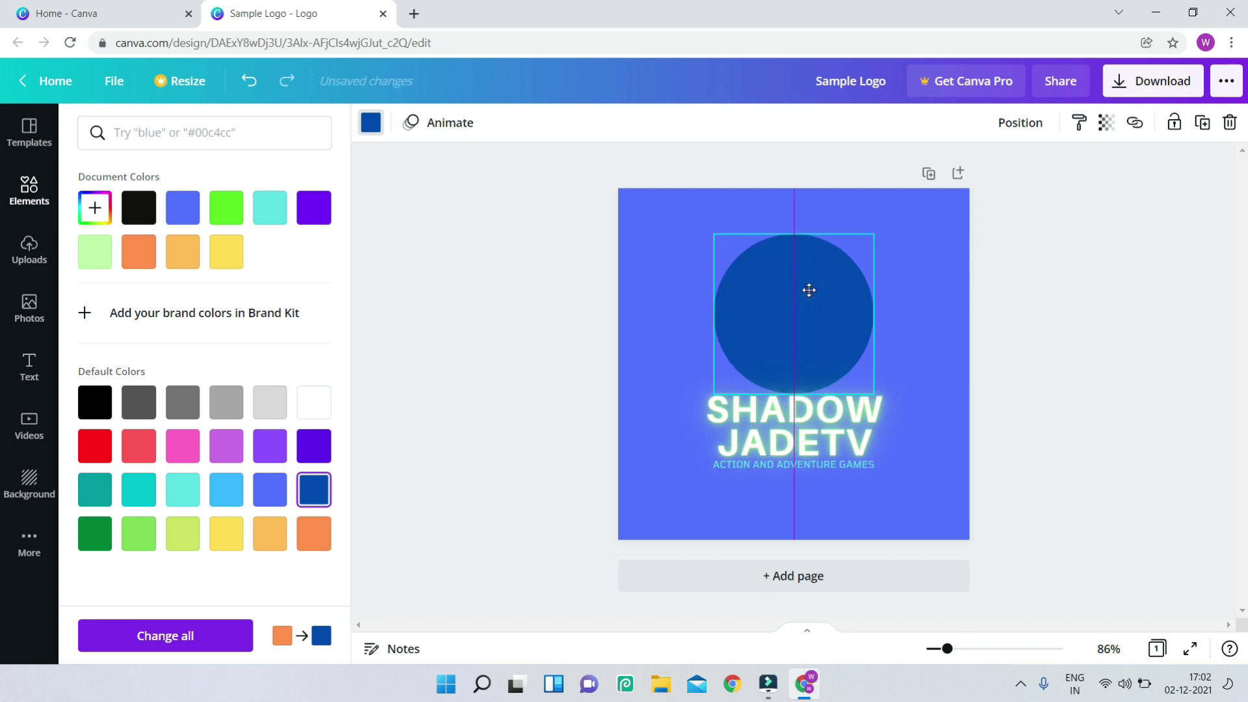
Set the blue circle's transparency to 60
click(1105, 128)
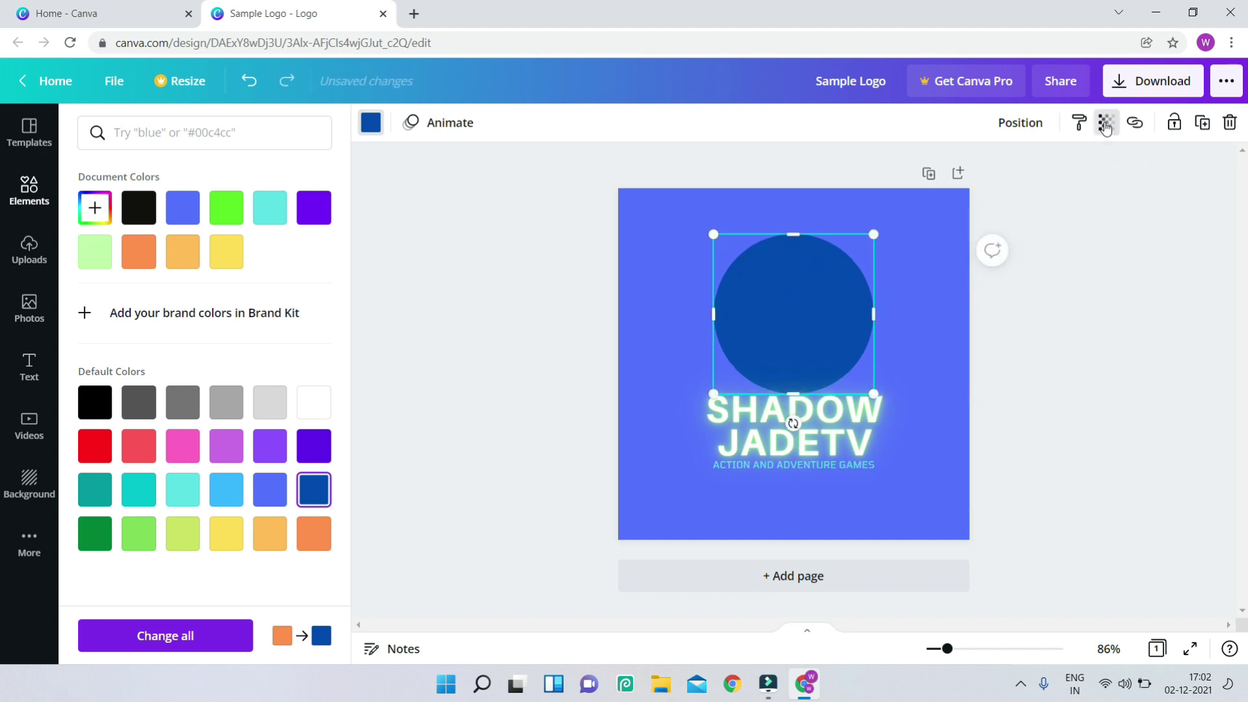
drag(1050, 171, 1012, 184)
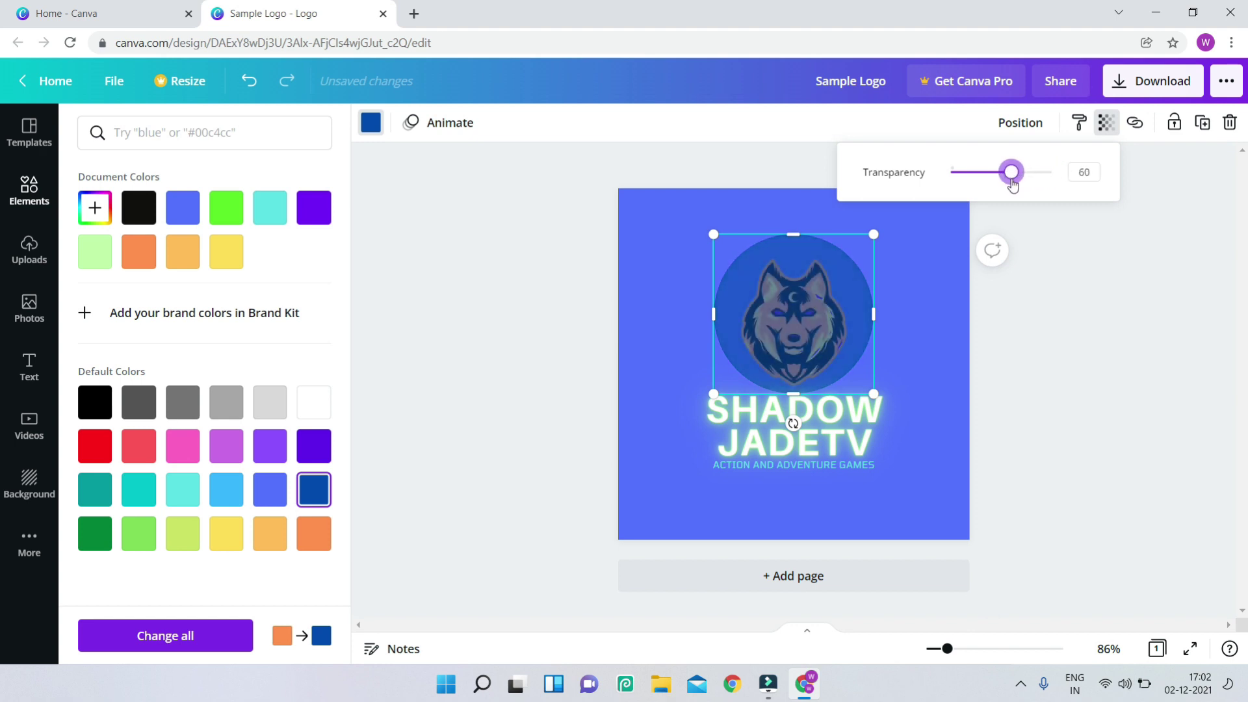
click(848, 268)
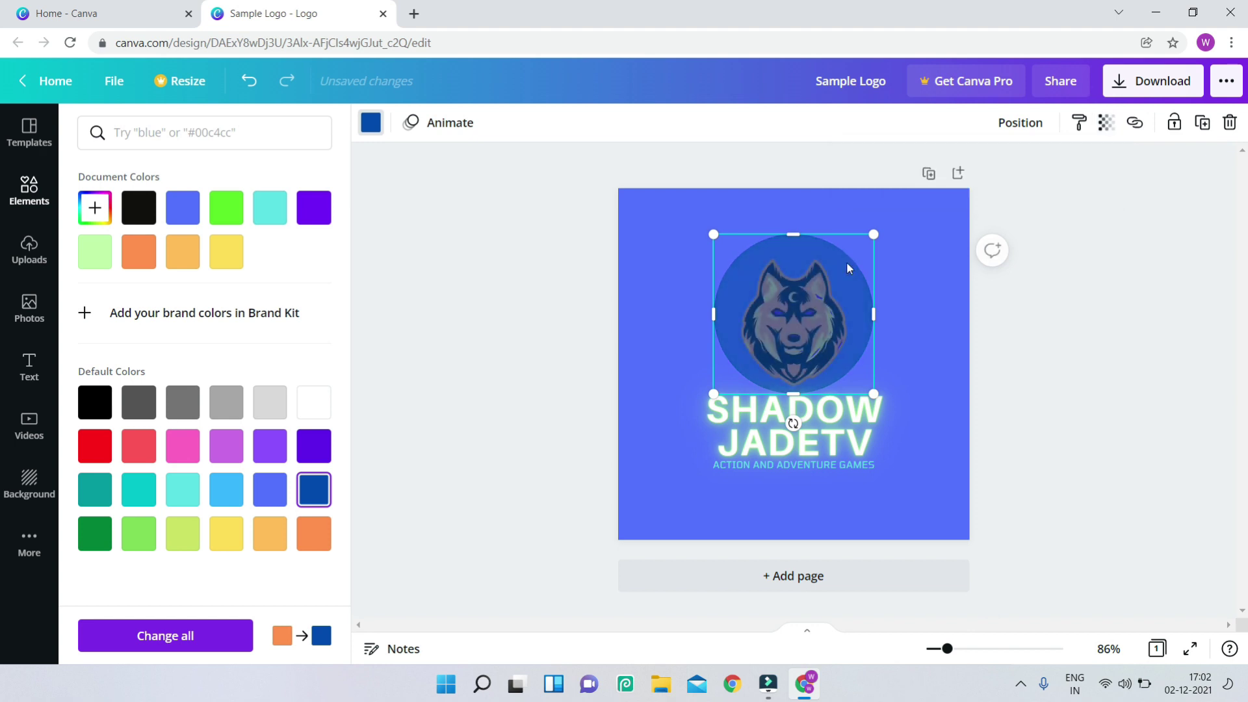
Try repositioning the translucent circle and the wolf head, leaving the circle overlapping the wolf's upper right side
drag(806, 296, 897, 285)
click(761, 328)
drag(762, 328, 763, 325)
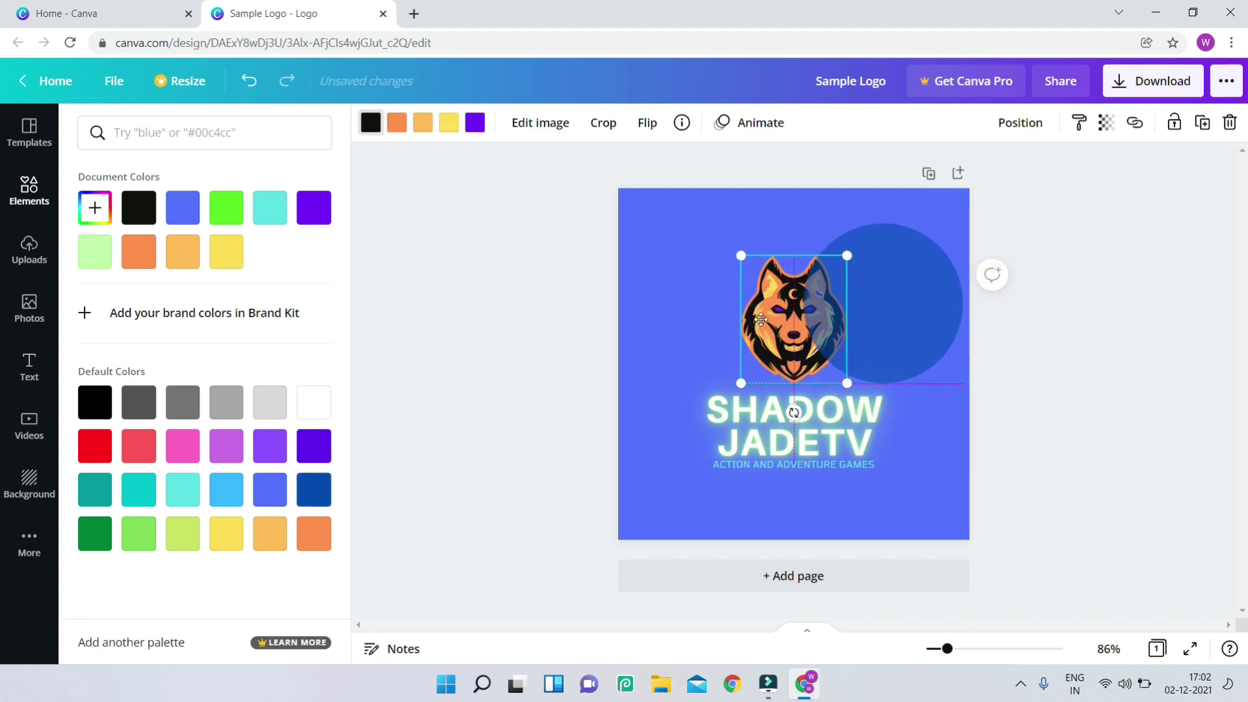
drag(878, 300, 796, 312)
click(791, 335)
key(ctrl+z)
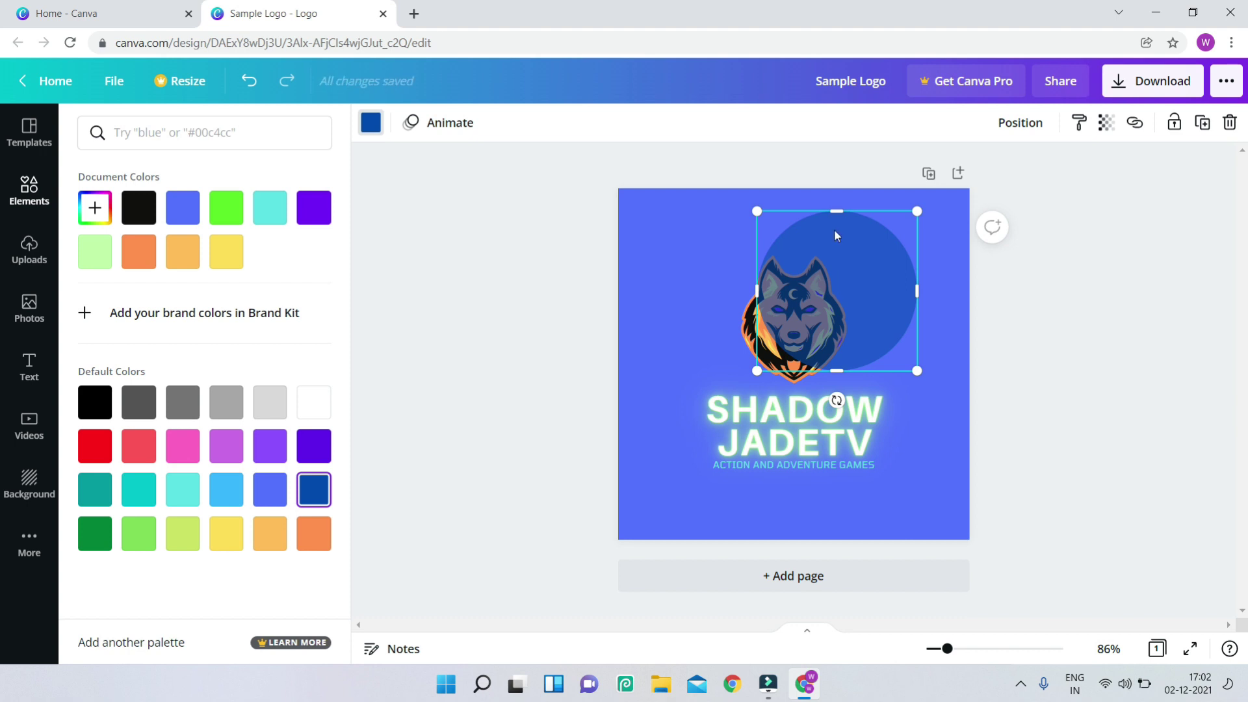
mouse_move(837, 235)
mouse_down()
mouse_move(842, 247)
mouse_move(841, 235)
mouse_up()
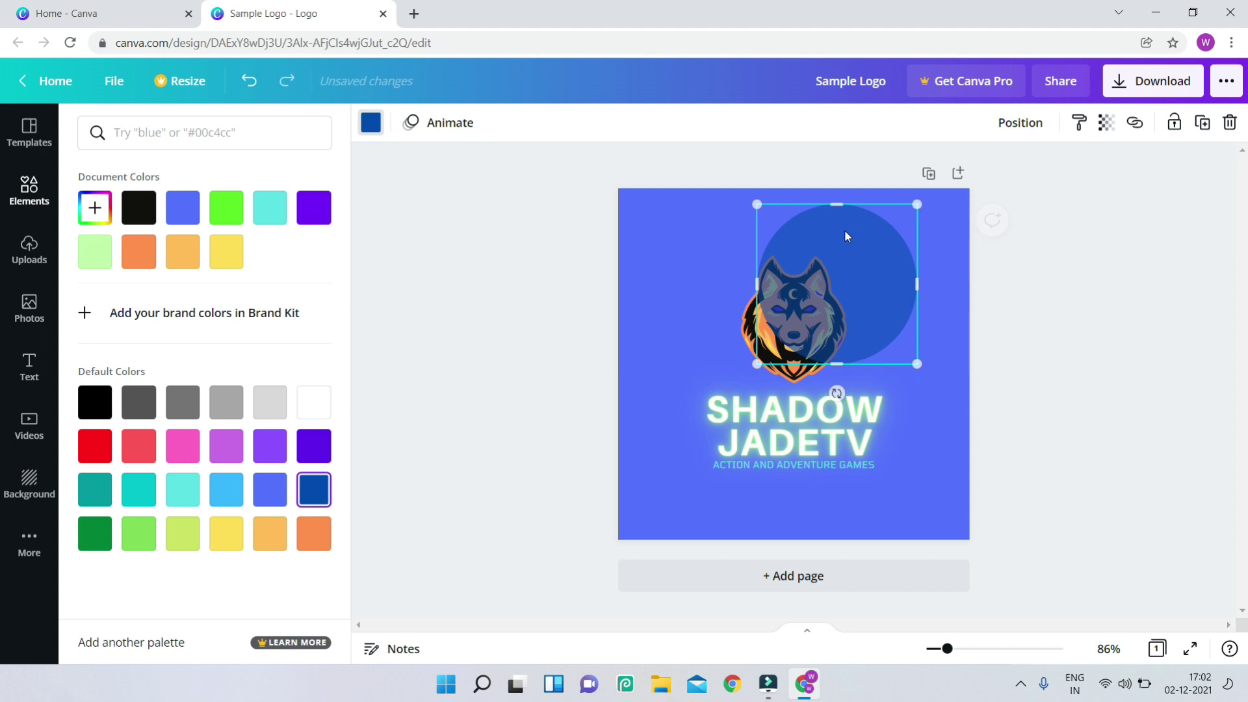
Send the circle backward behind the wolf head, try the wolf at the circle's center, and undo the last wolf move
click(1009, 126)
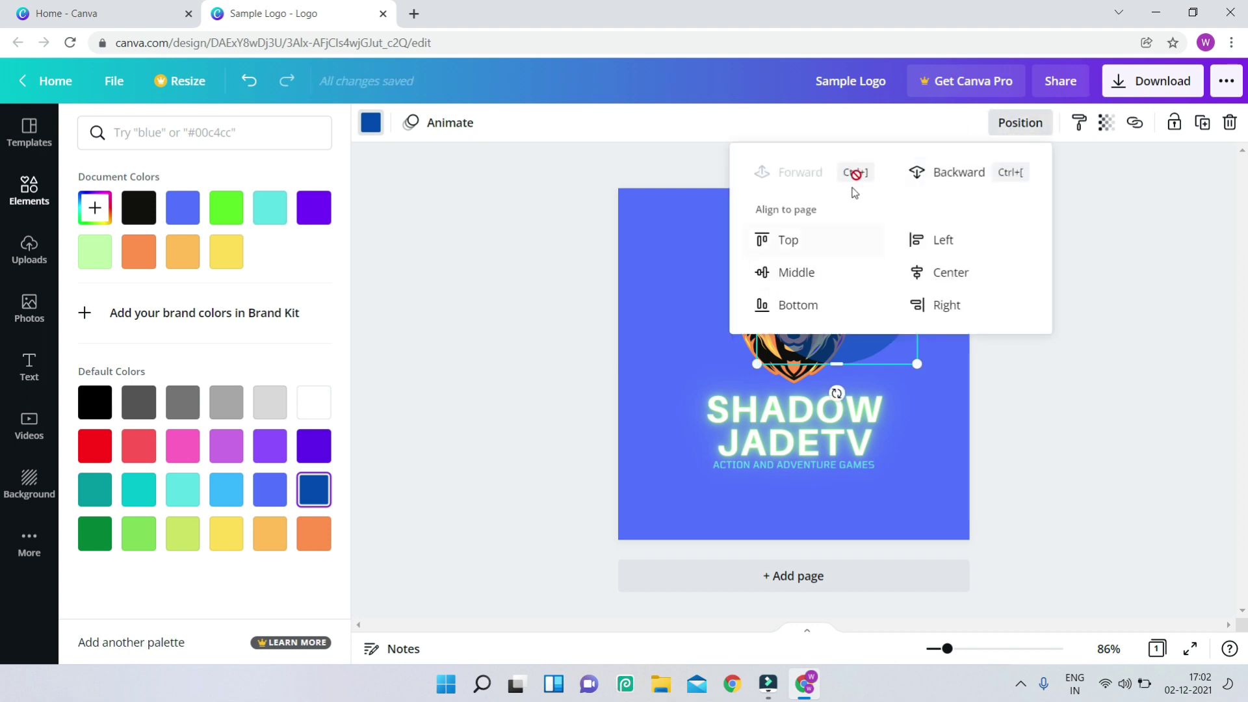
click(940, 169)
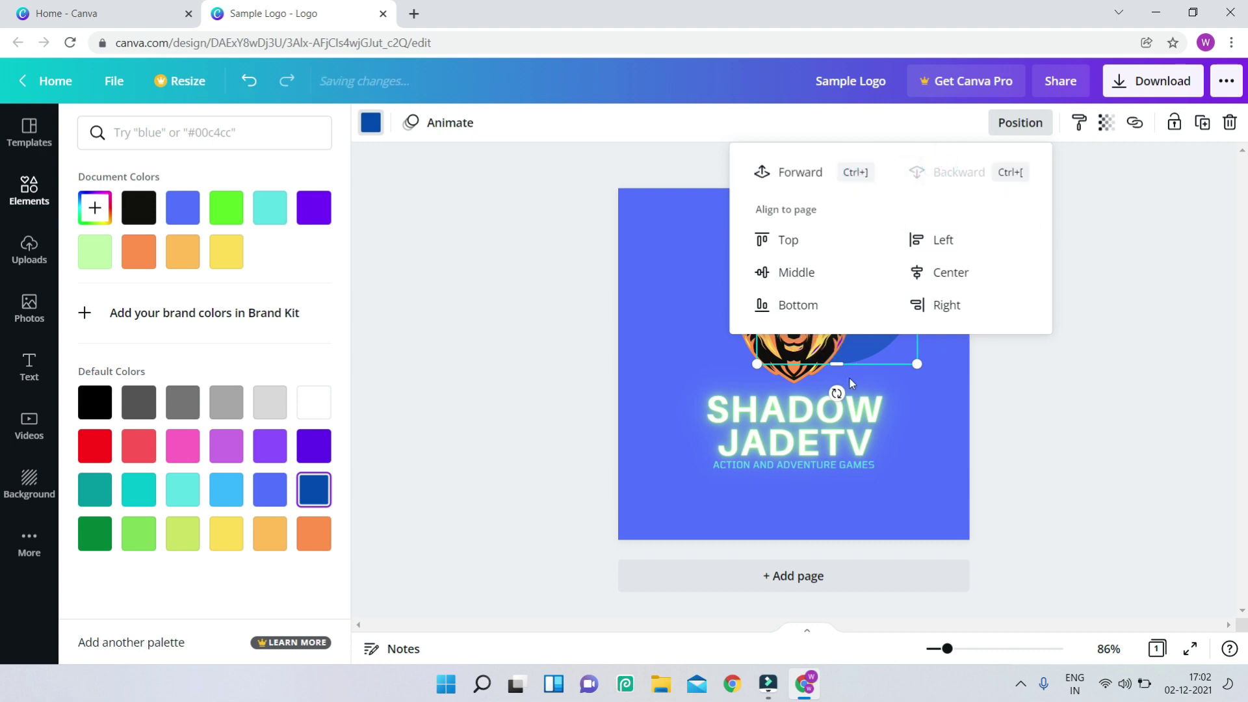
click(836, 355)
click(834, 351)
drag(833, 300, 865, 271)
click(895, 266)
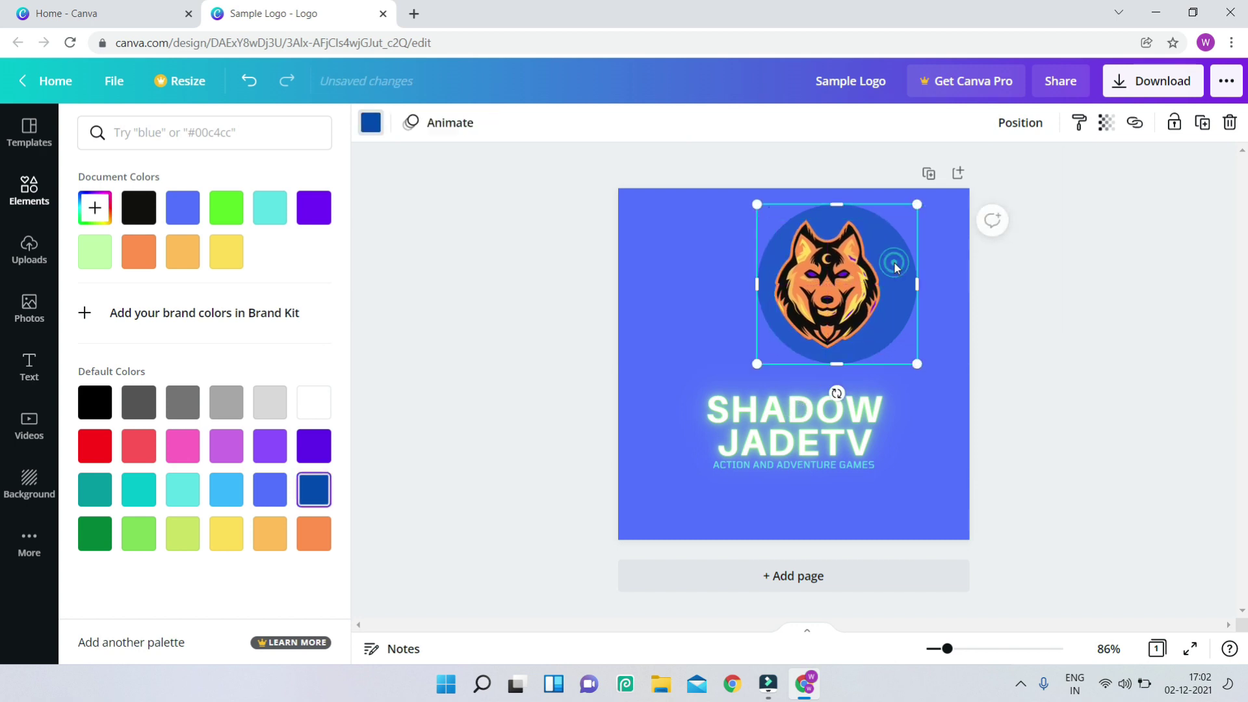
key(ctrl+z)
Color the circle yellow and move the wolf head back to the page's horizontal center above the title
click(899, 272)
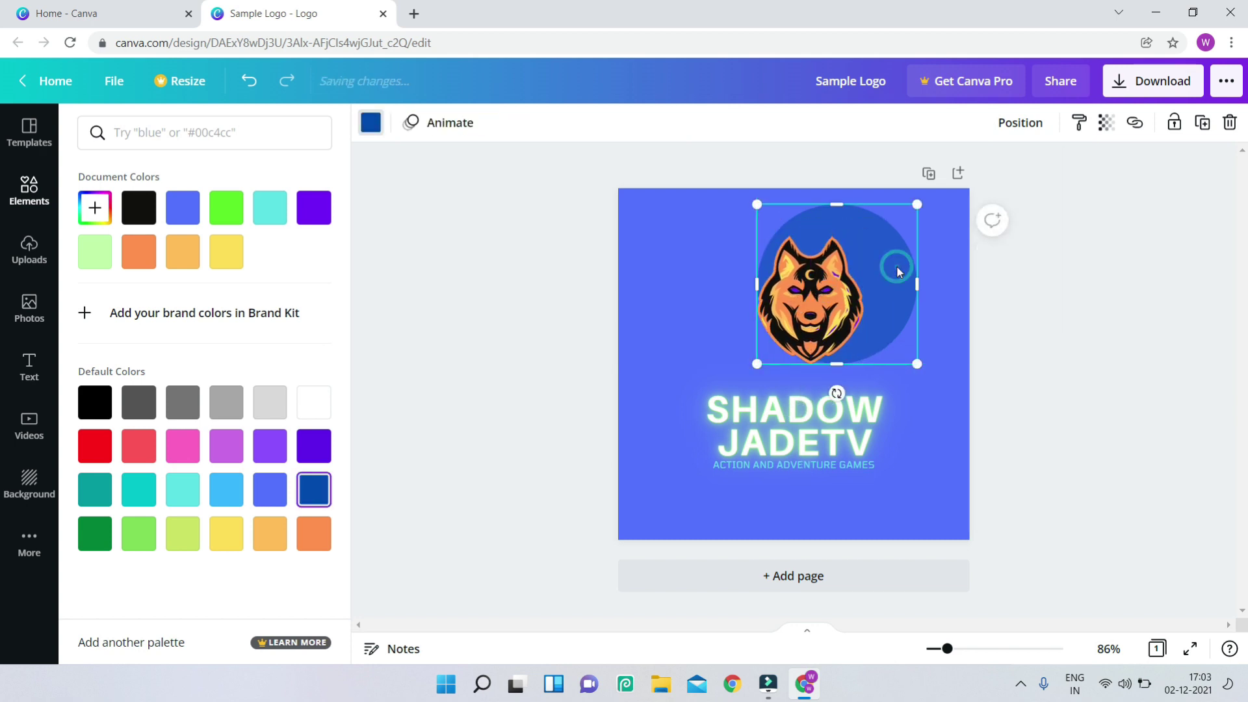
click(231, 532)
drag(854, 286, 838, 299)
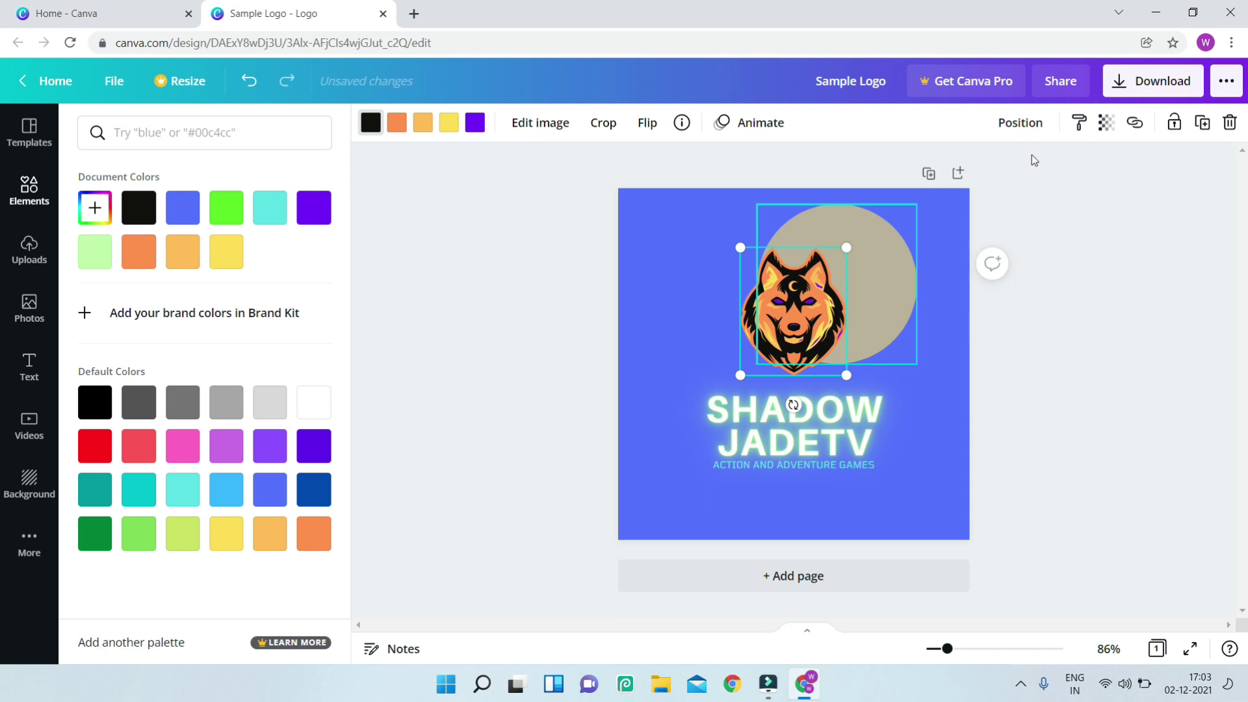
Send the wolf head backward behind the yellow circle
click(1020, 123)
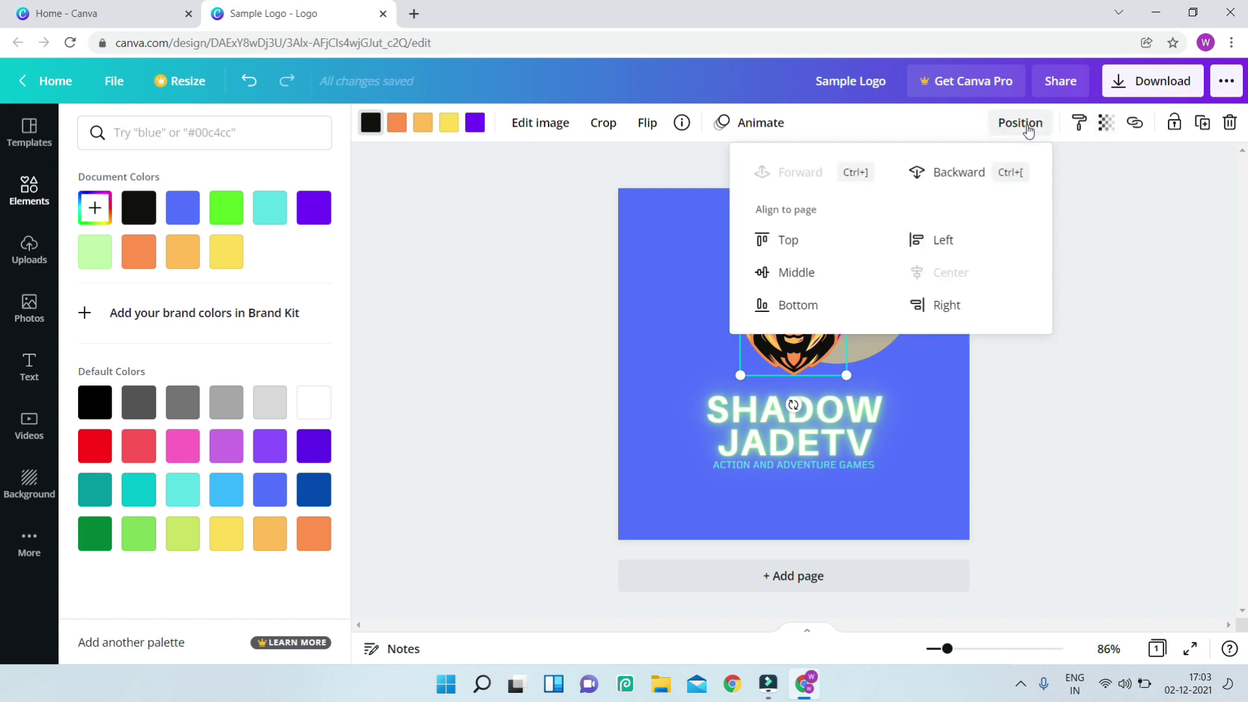
click(804, 352)
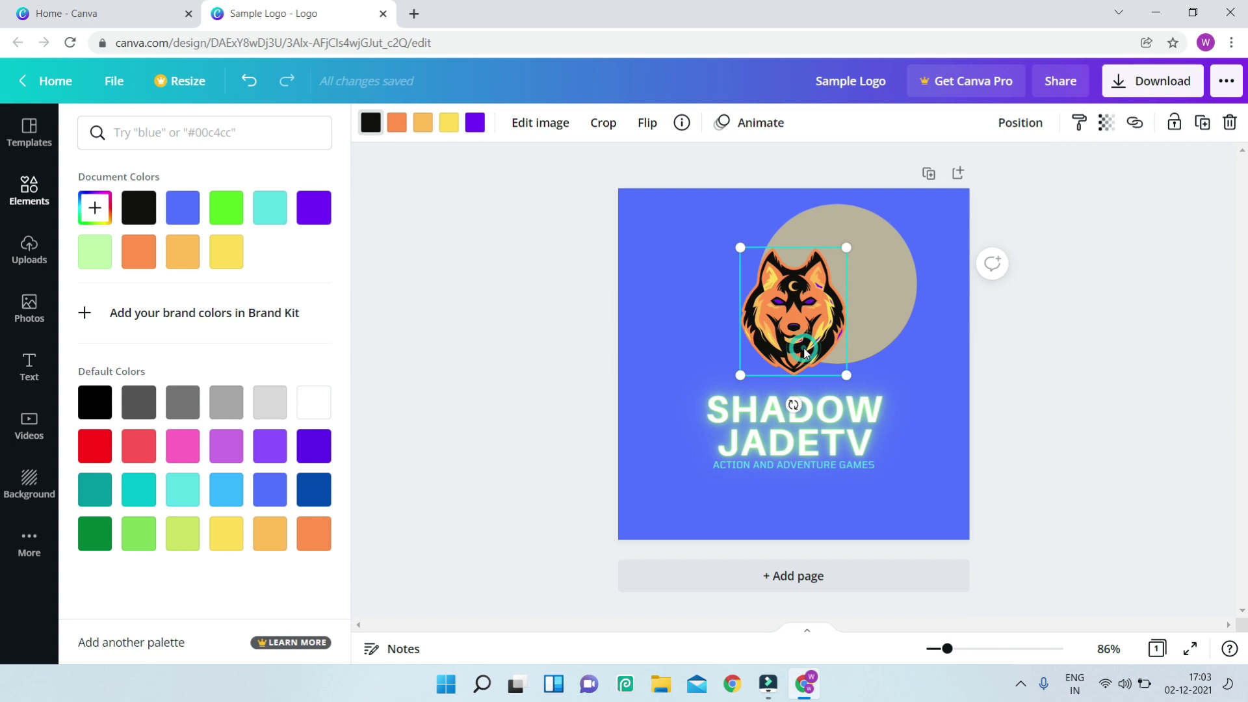
click(1038, 125)
click(959, 170)
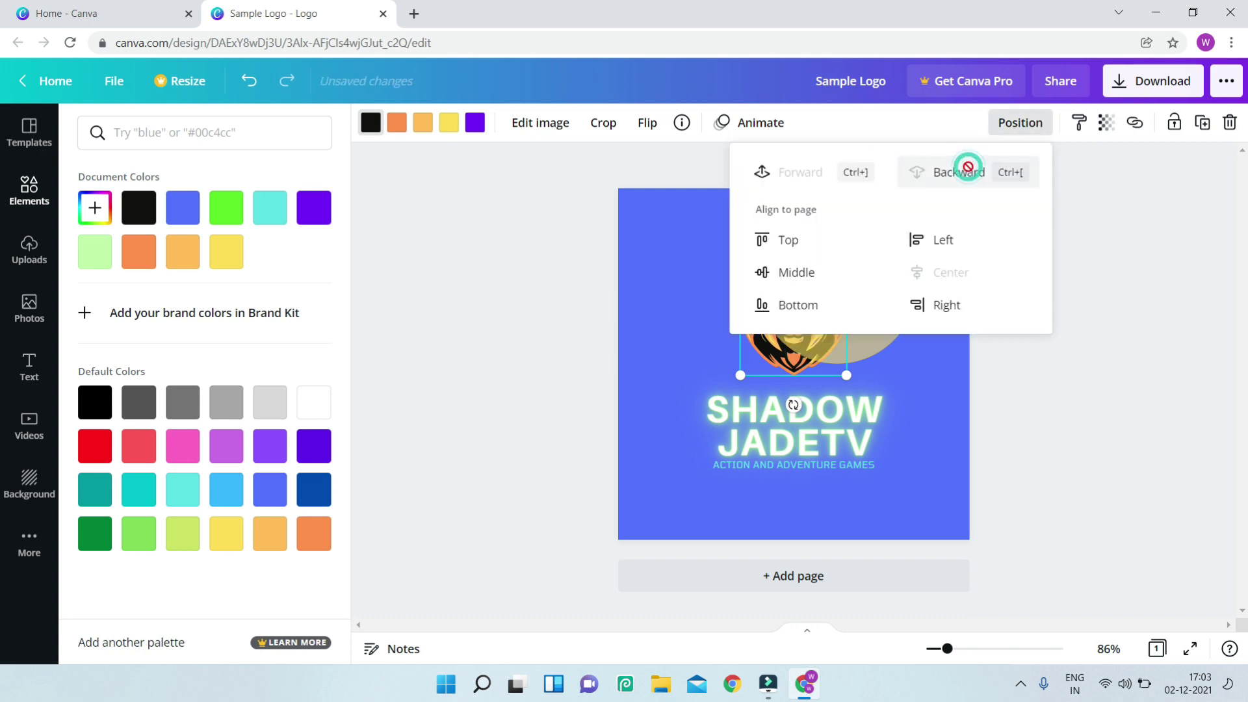
click(1176, 393)
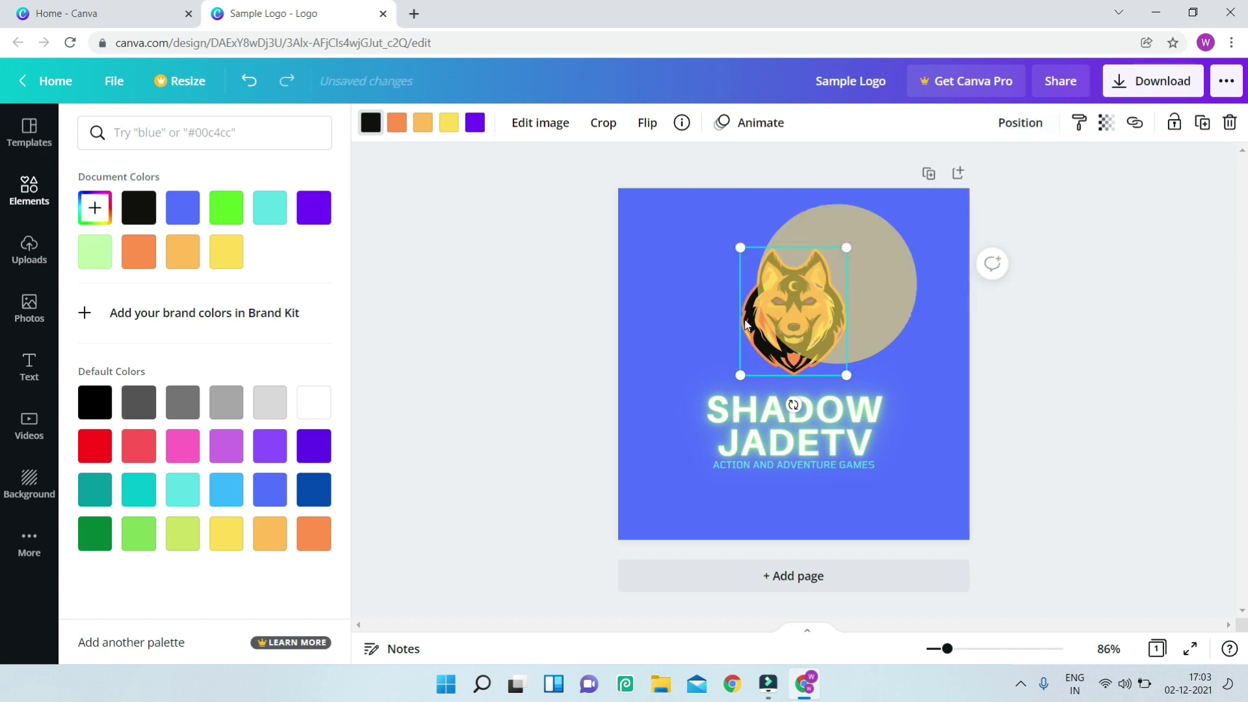
Center the yellow circle over the wolf head, check its transparency setting, and delete the circle
click(872, 267)
drag(871, 268, 822, 288)
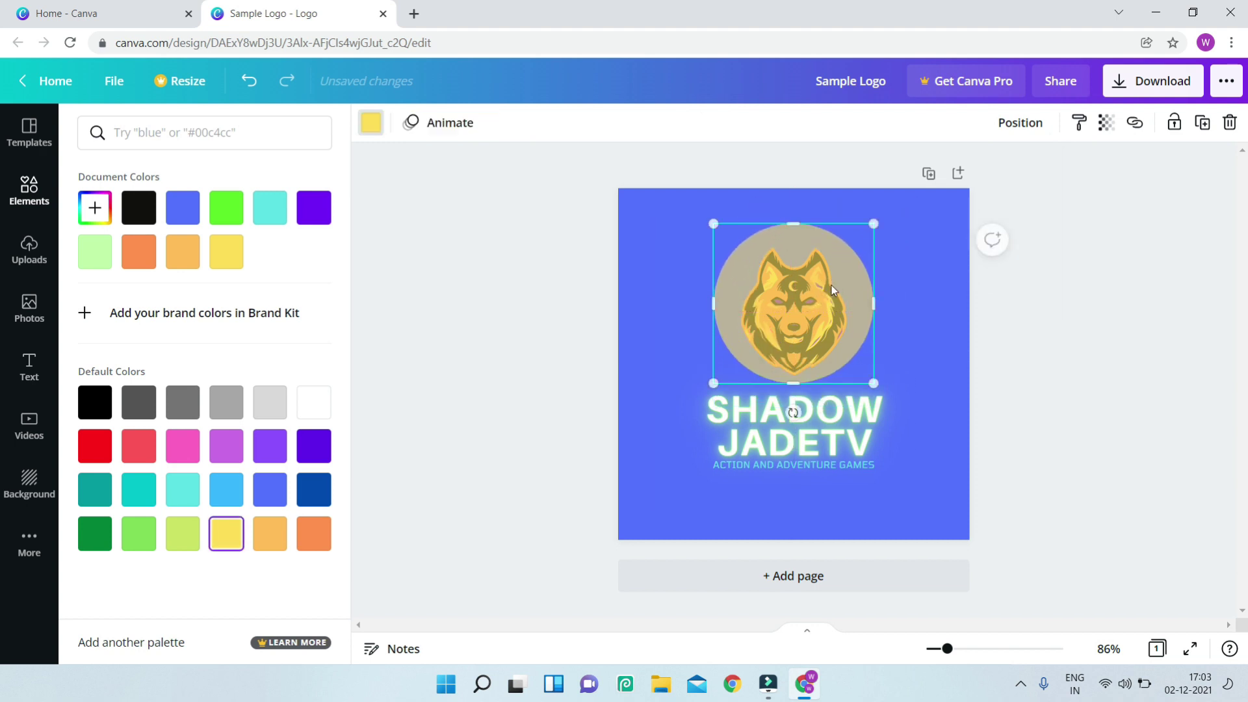
click(1106, 126)
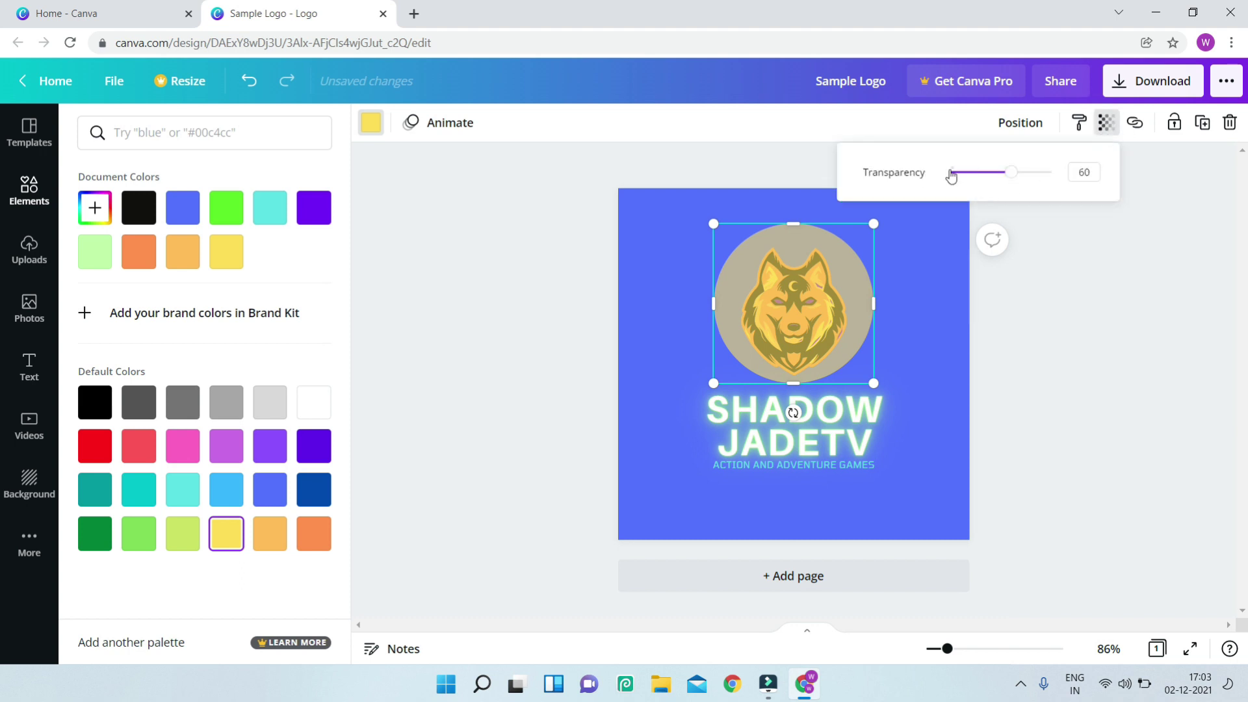
drag(804, 276, 827, 271)
key(Delete)
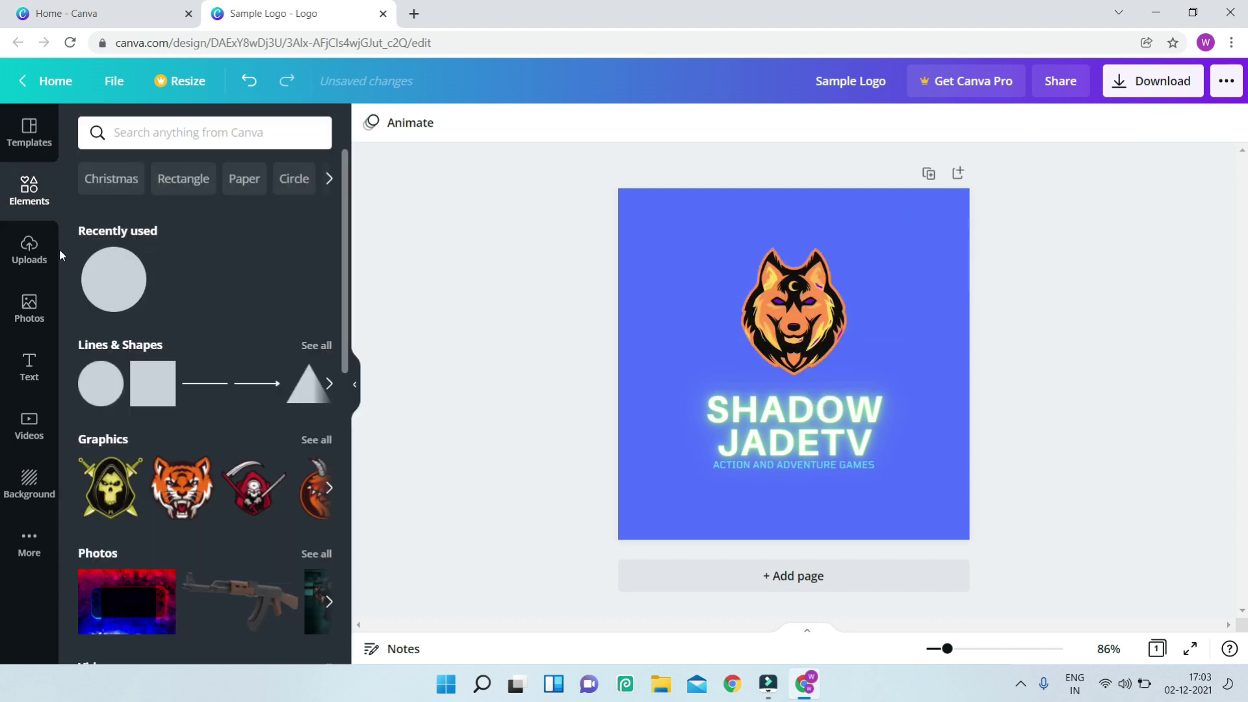
Show the media upload sources, such as Google Drive, Dropbox, Facebook, Instagram and Google Photos
click(40, 257)
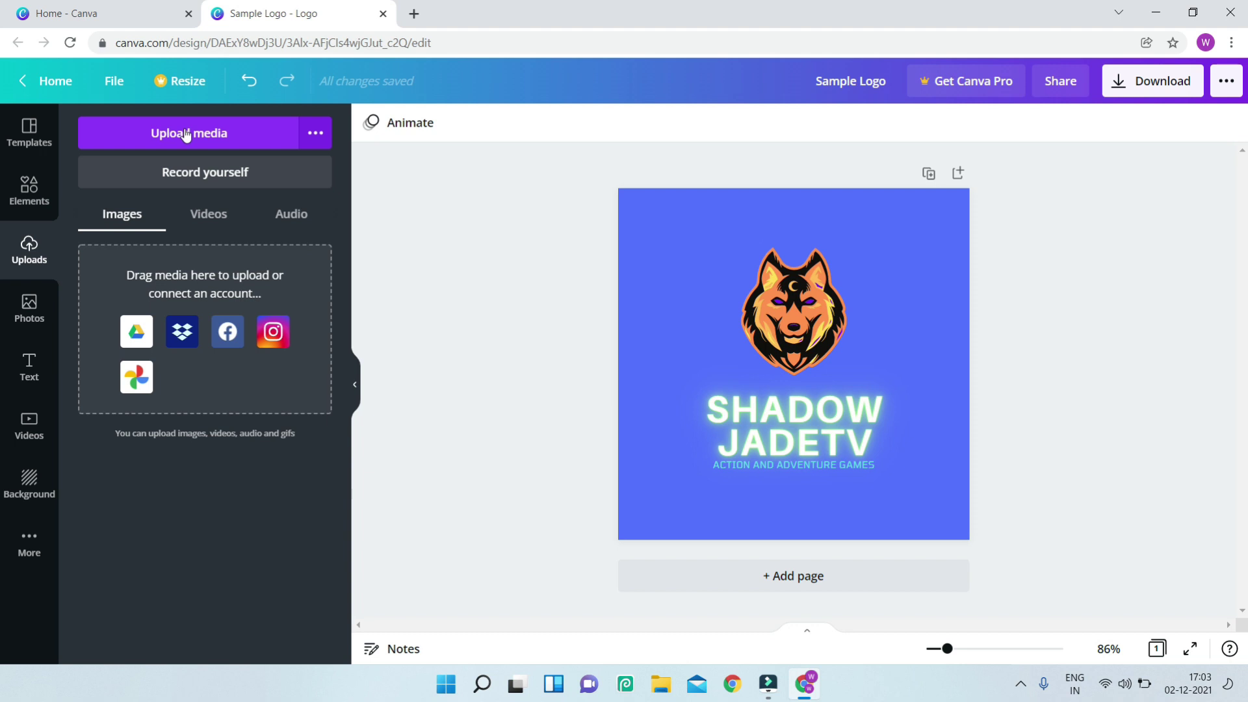
click(190, 133)
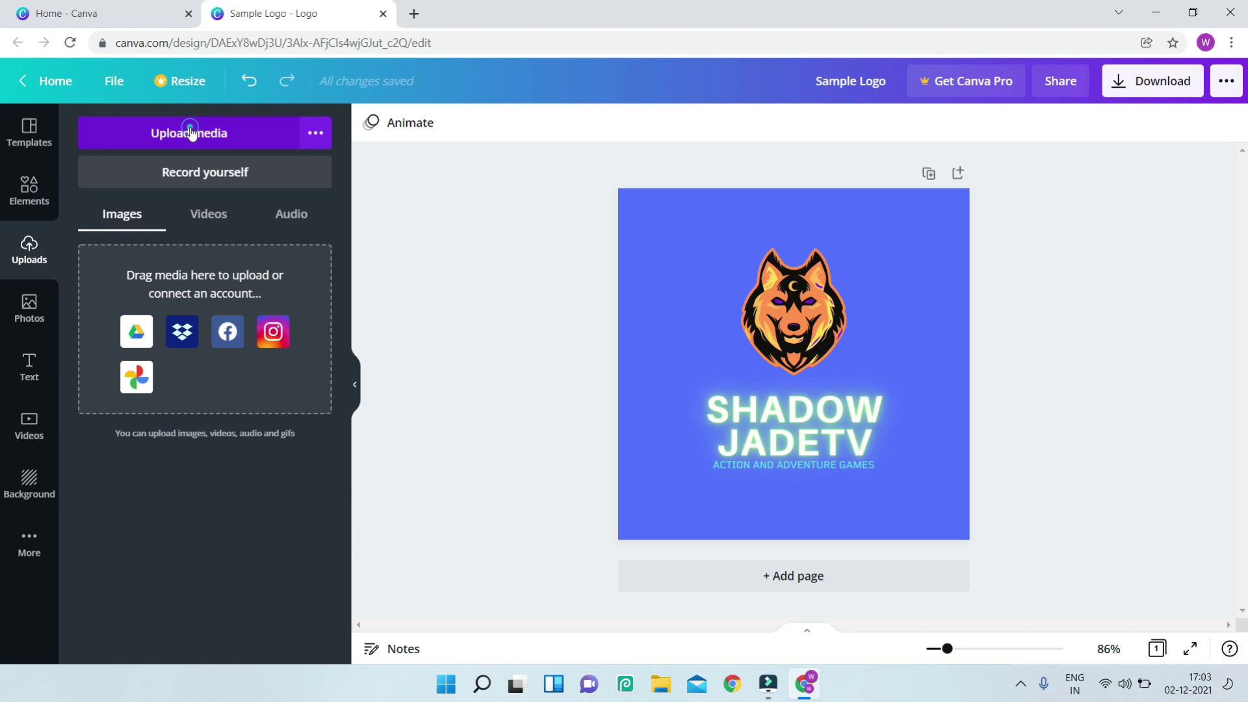
click(304, 135)
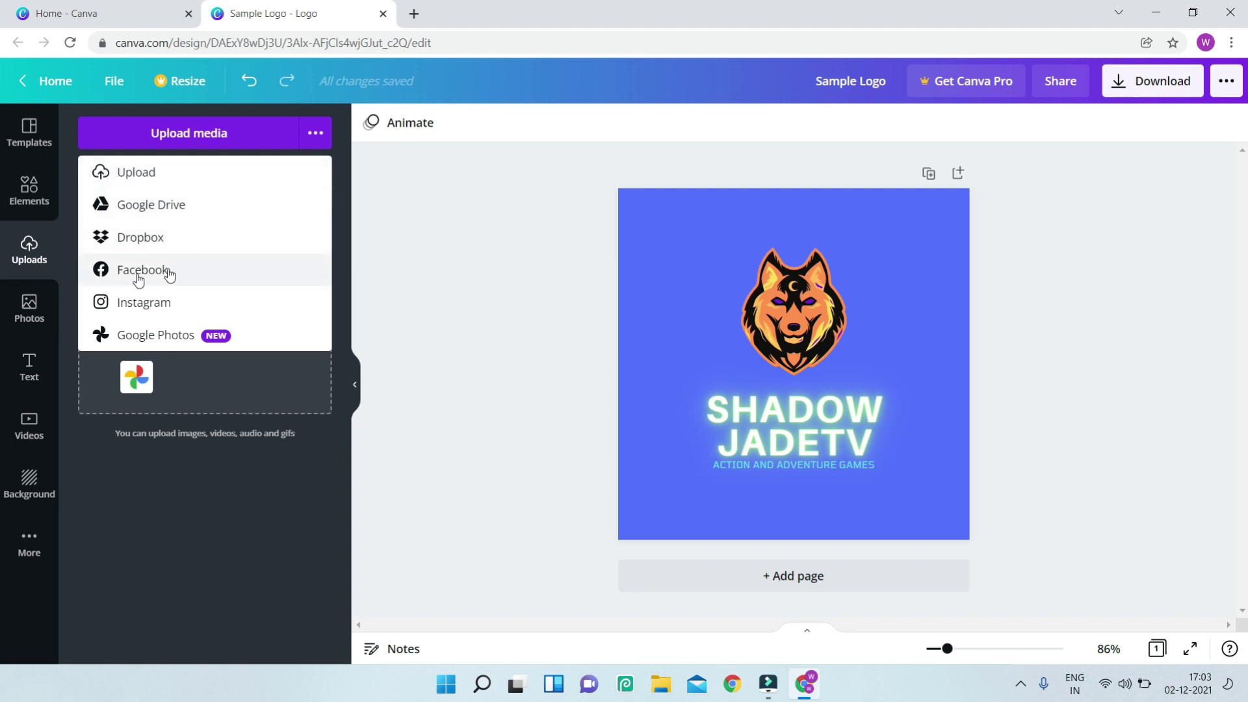
Close the upload source list, check the uploaded videos section, and browse the car results in the elements library
click(282, 473)
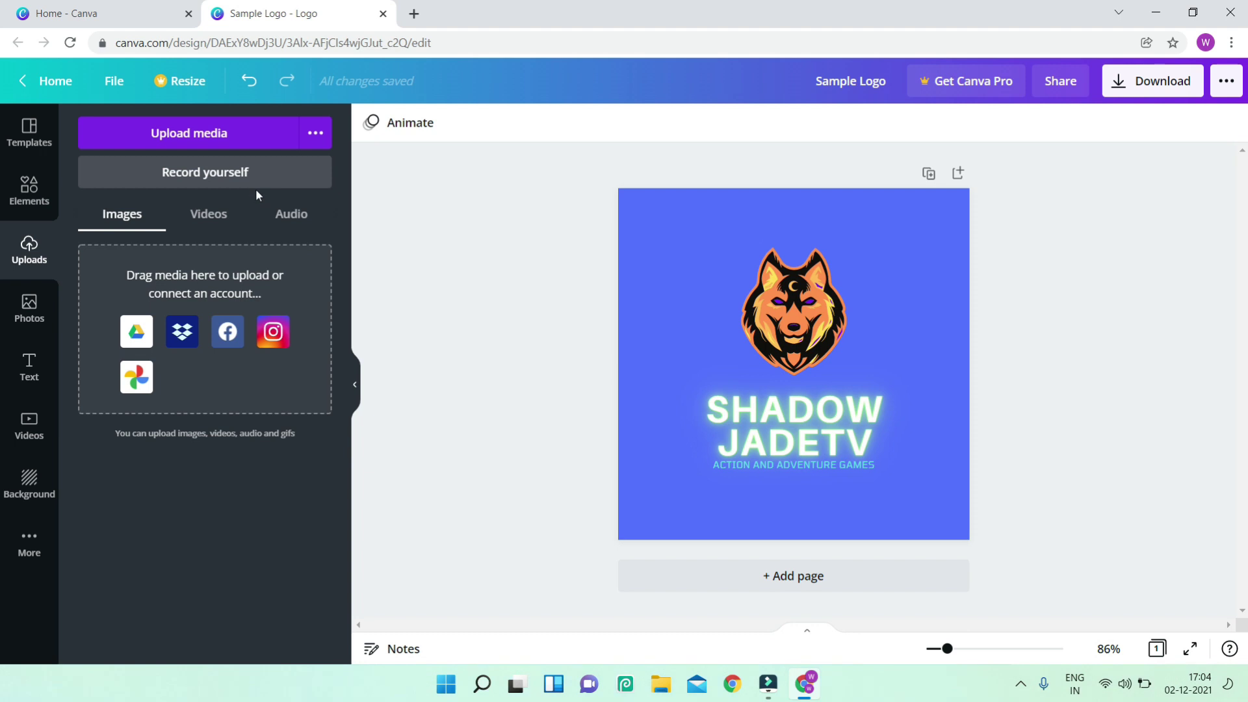
click(213, 215)
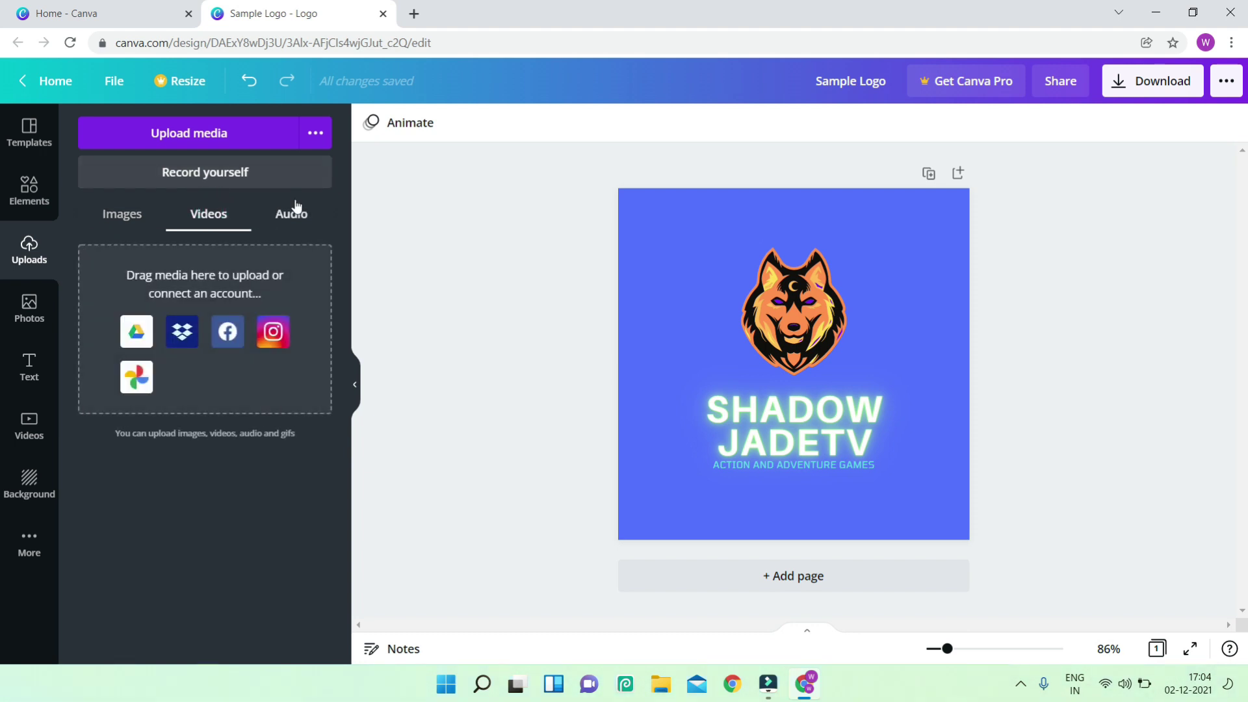
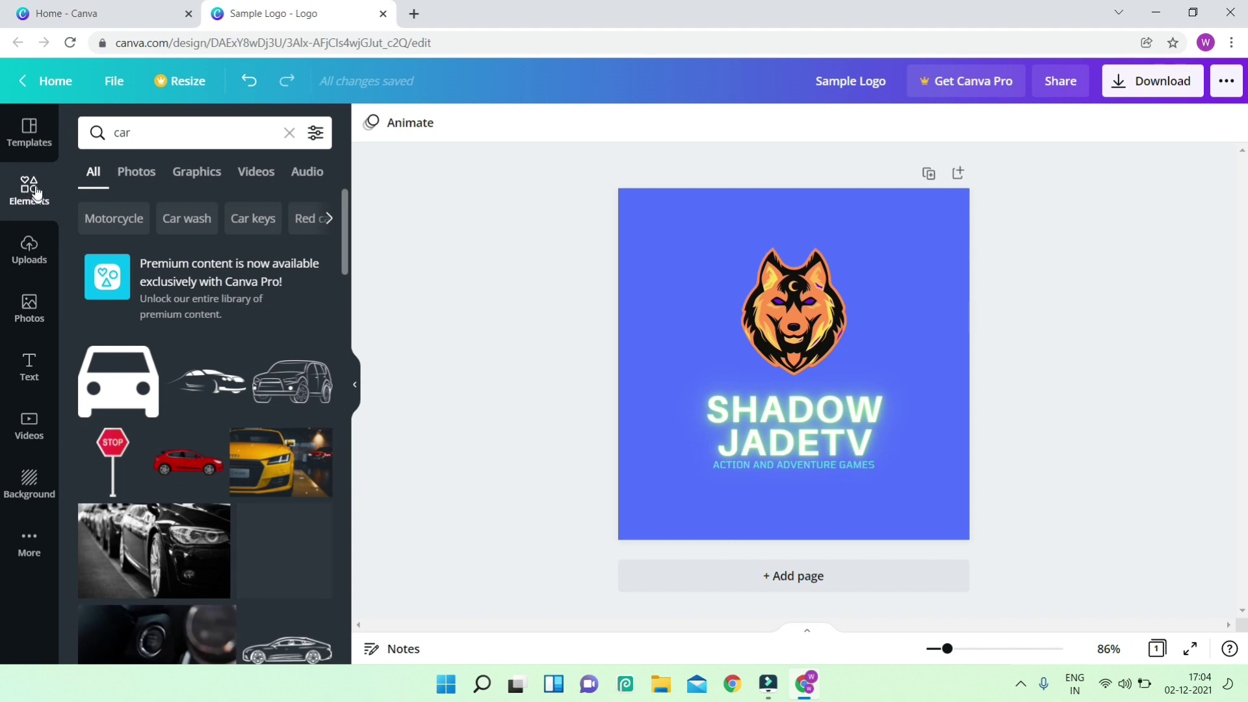
scroll(223, 472, down, 2)
scroll(273, 422, down, 1)
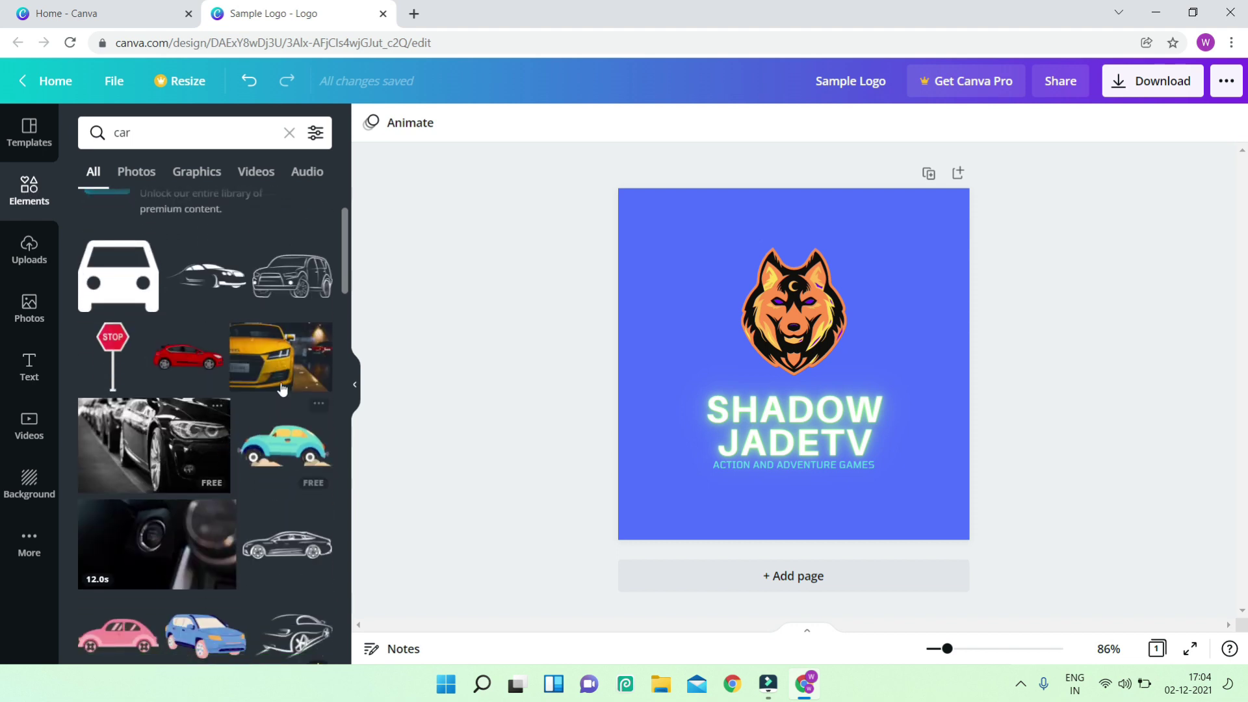
scroll(318, 487, down, 2)
scroll(318, 488, down, 1)
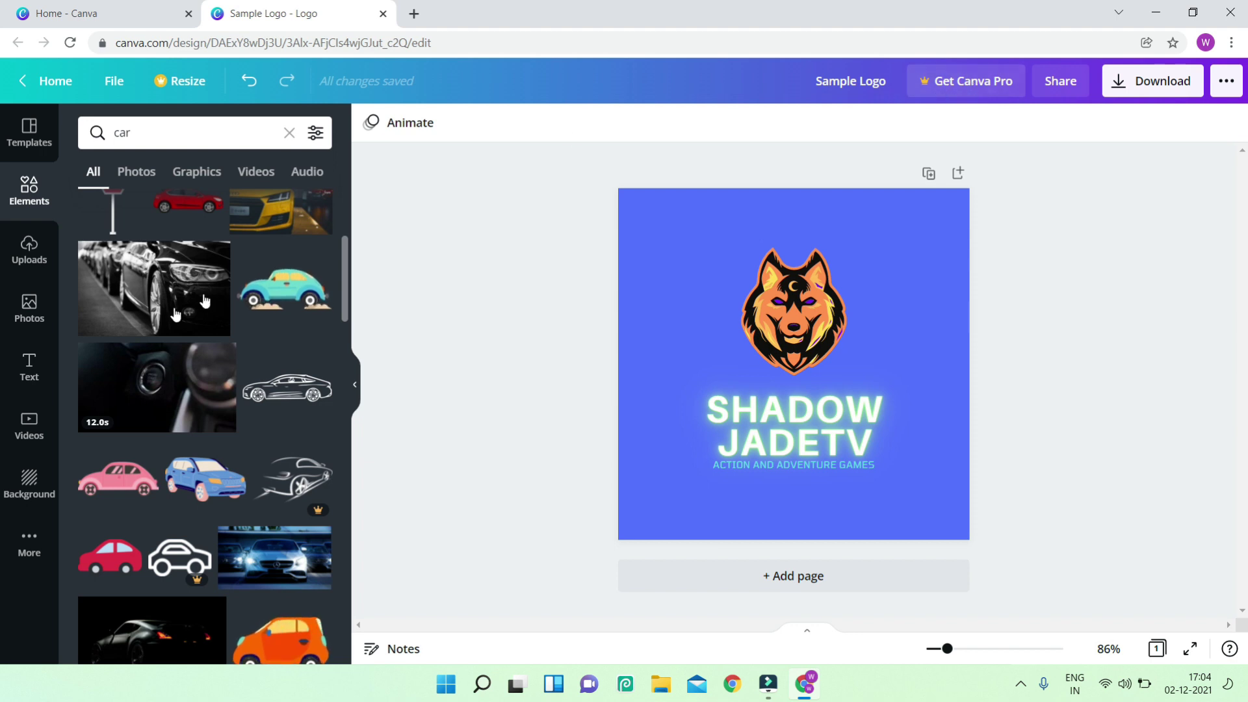
Browse the text styles and font combinations, and look through the stock video categories
click(33, 370)
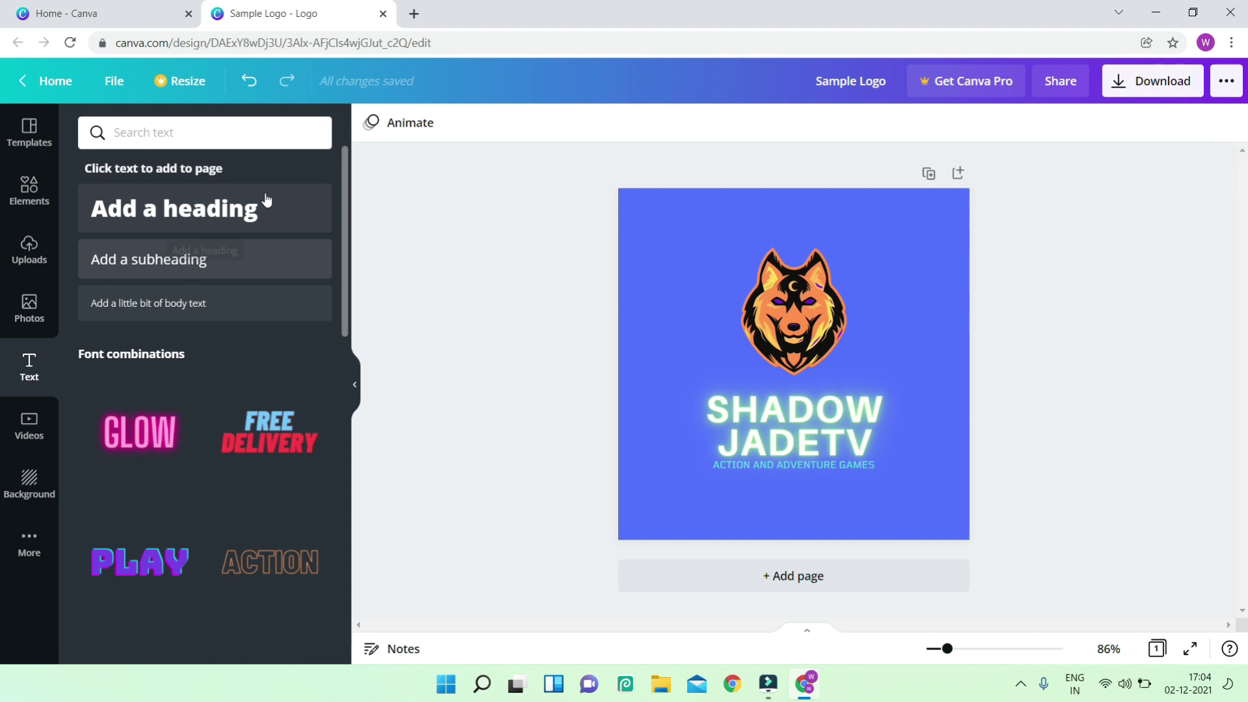
scroll(193, 432, down, 3)
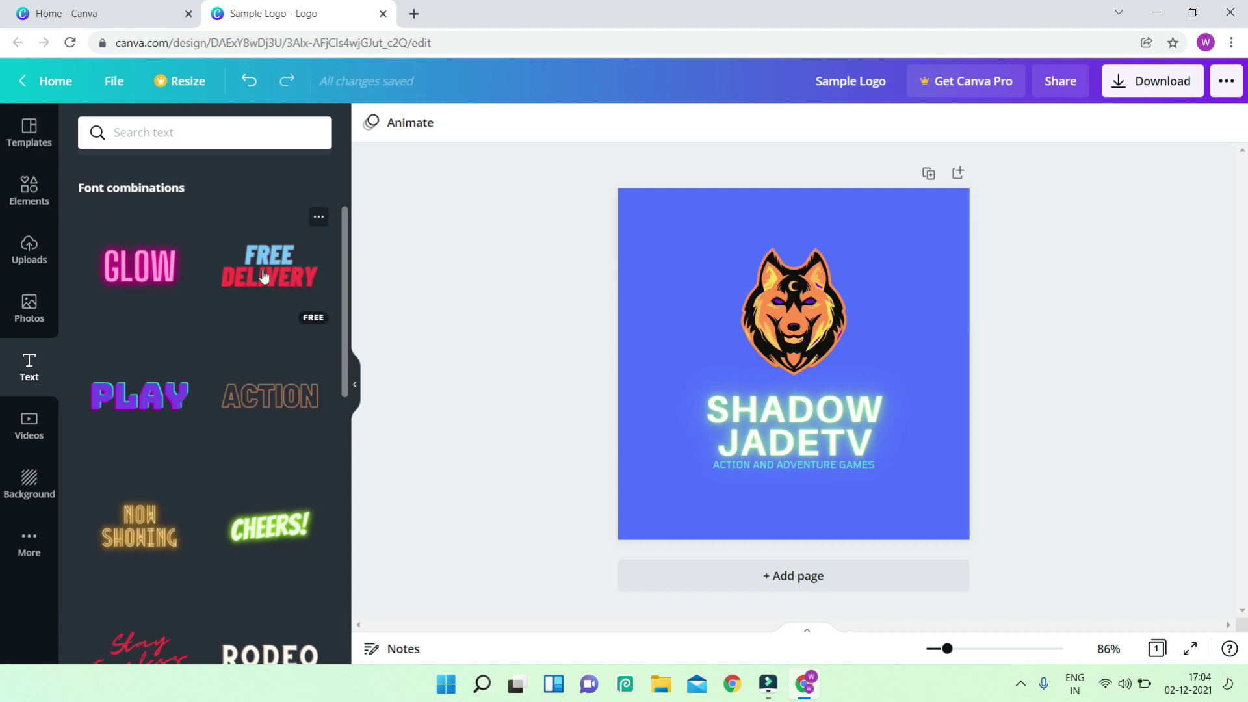
scroll(265, 276, up, 3)
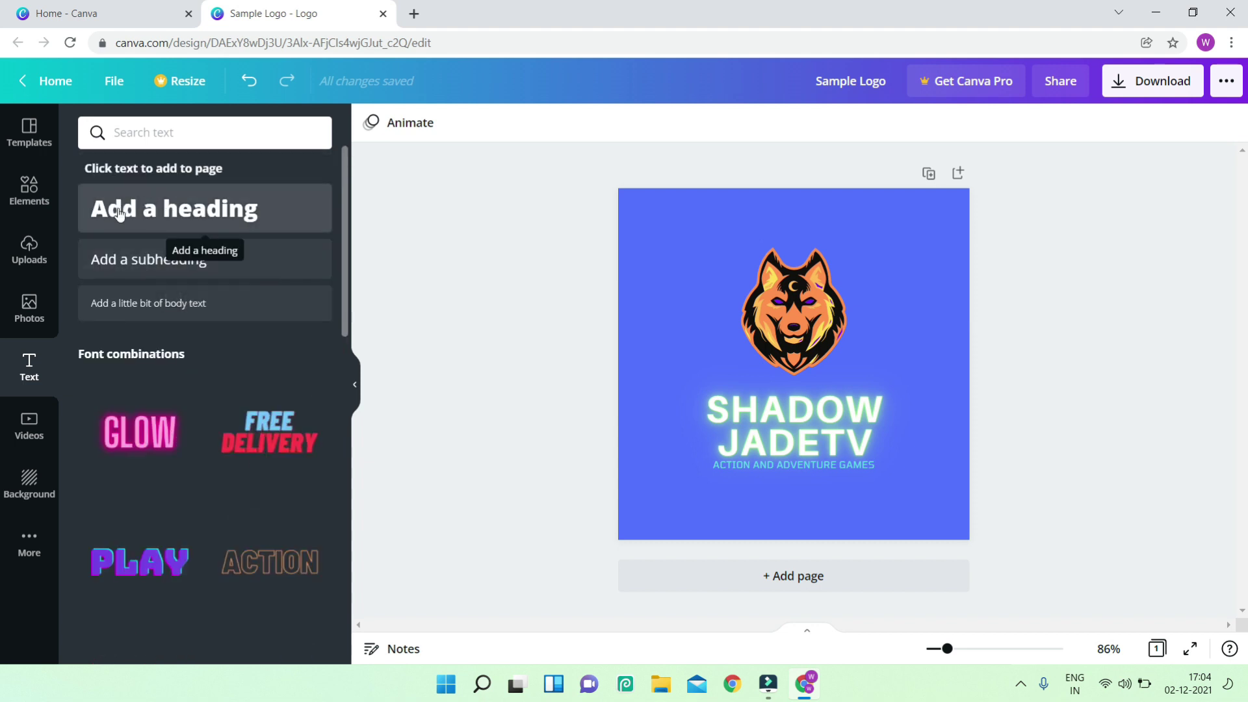
click(20, 423)
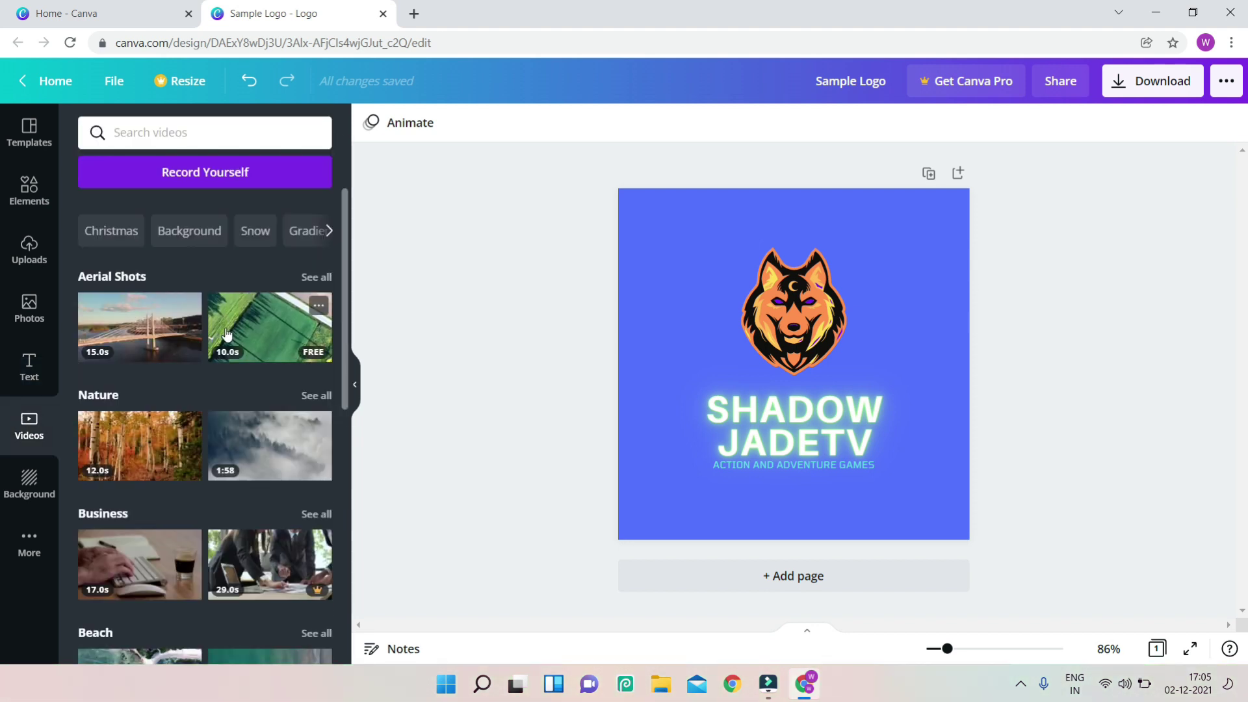
scroll(240, 376, down, 2)
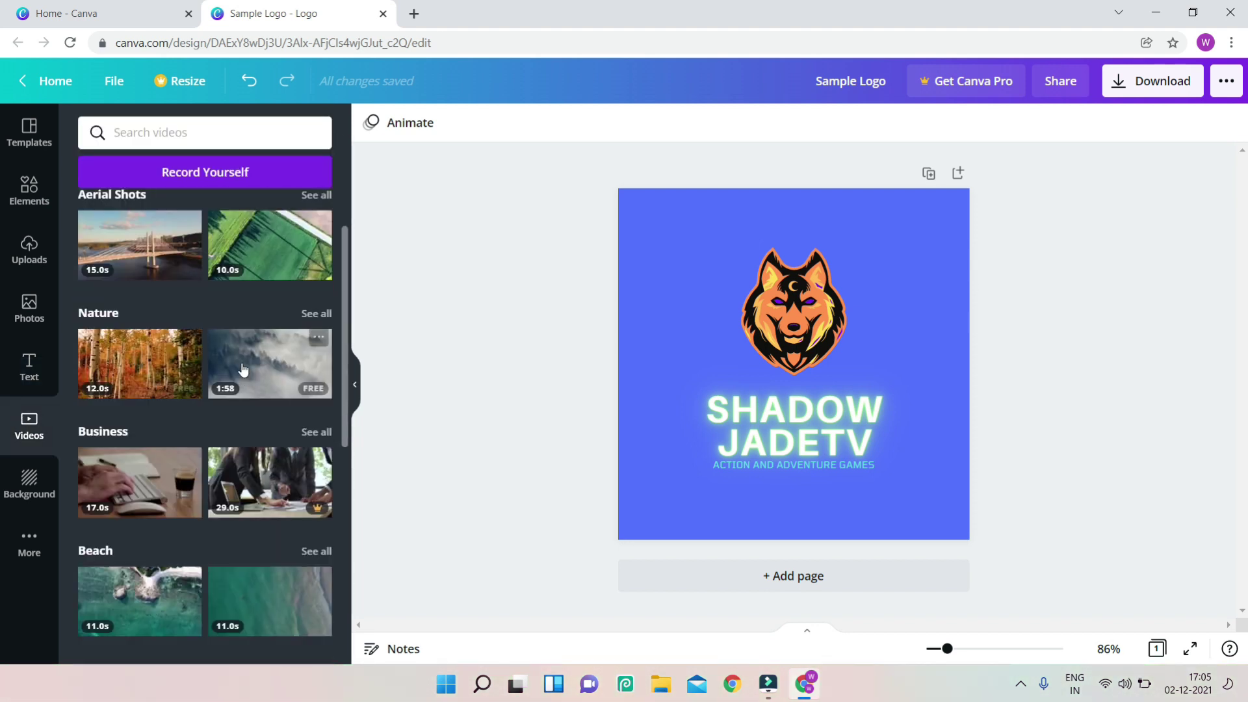
scroll(240, 380, down, 2)
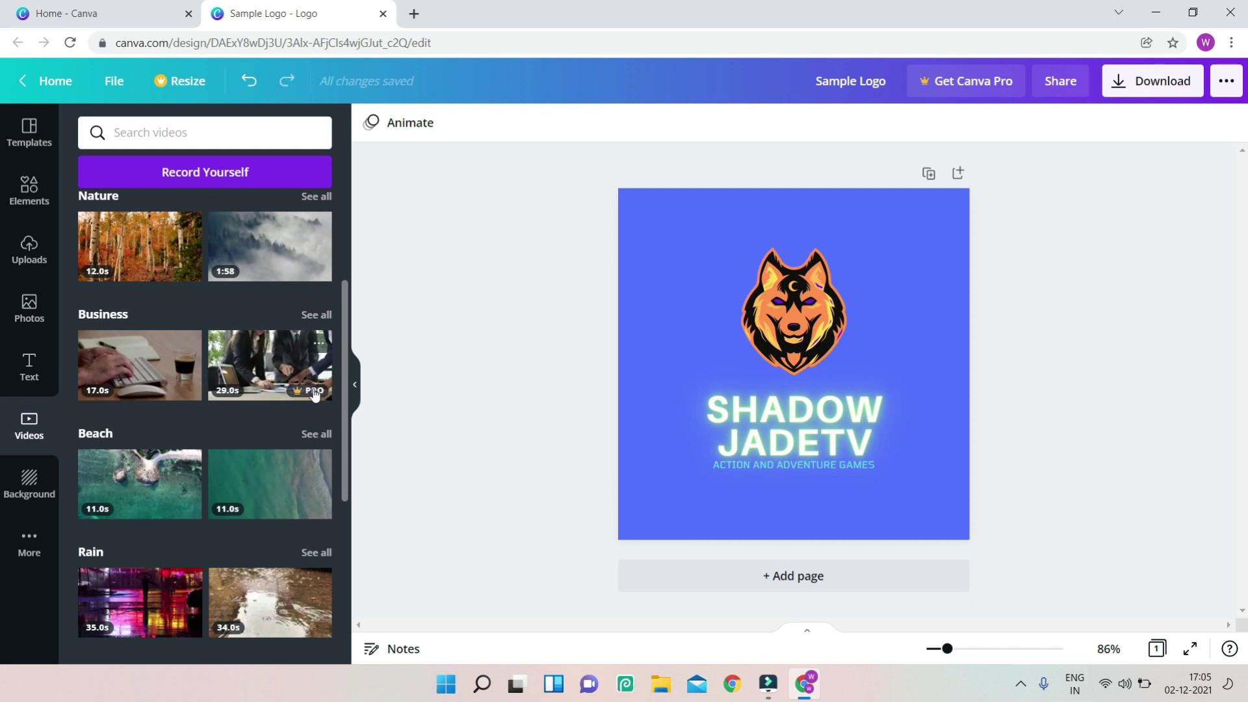
Browse the backgrounds and apply the blue rippling water image as the page background
click(29, 484)
scroll(258, 267, down, 2)
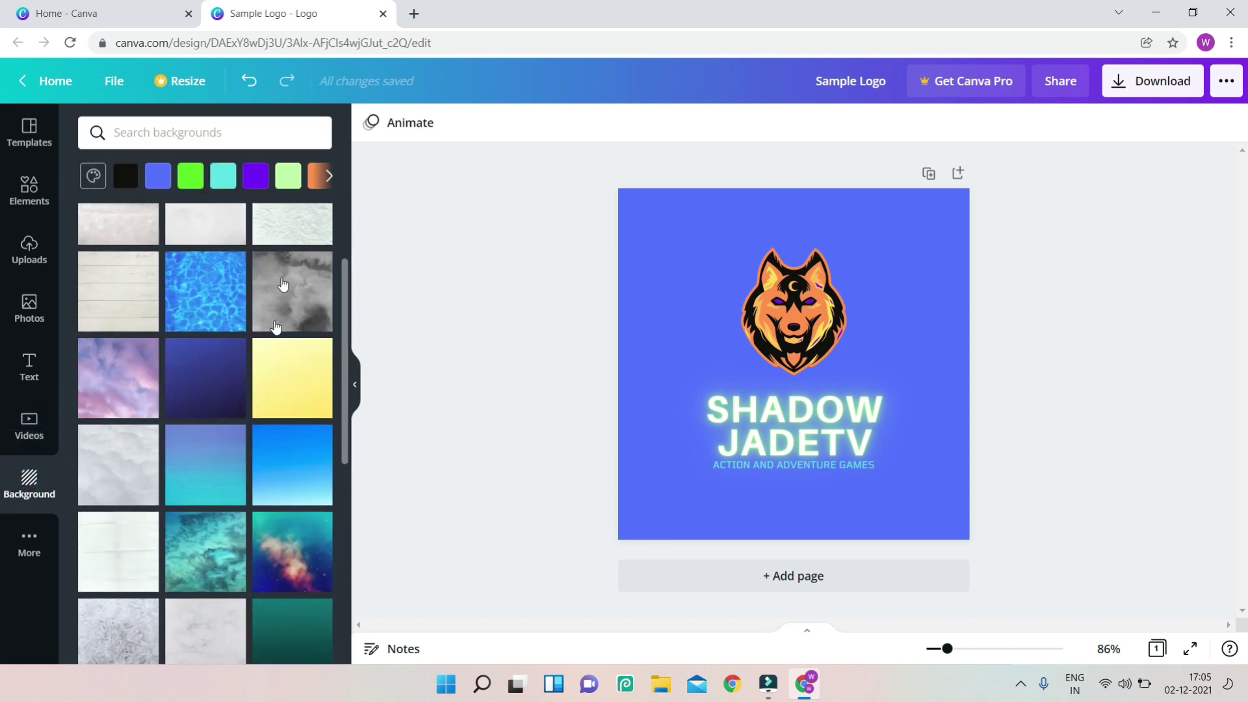
scroll(247, 263, up, 2)
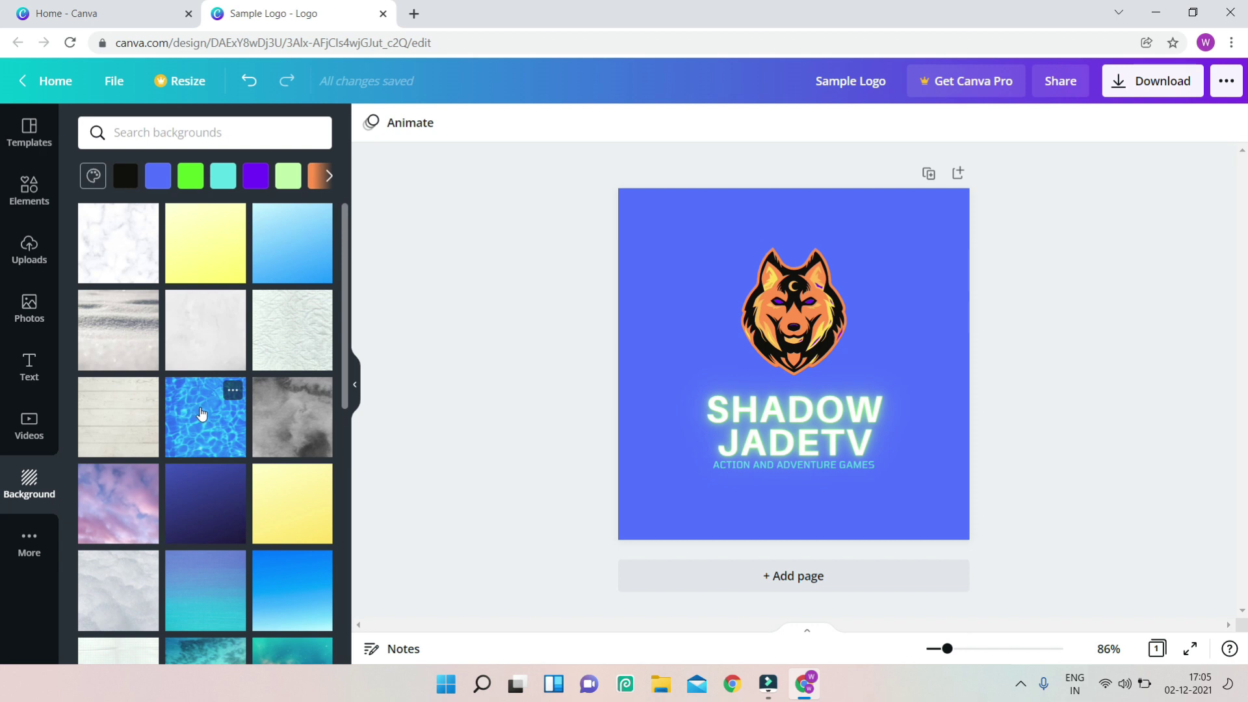
click(221, 409)
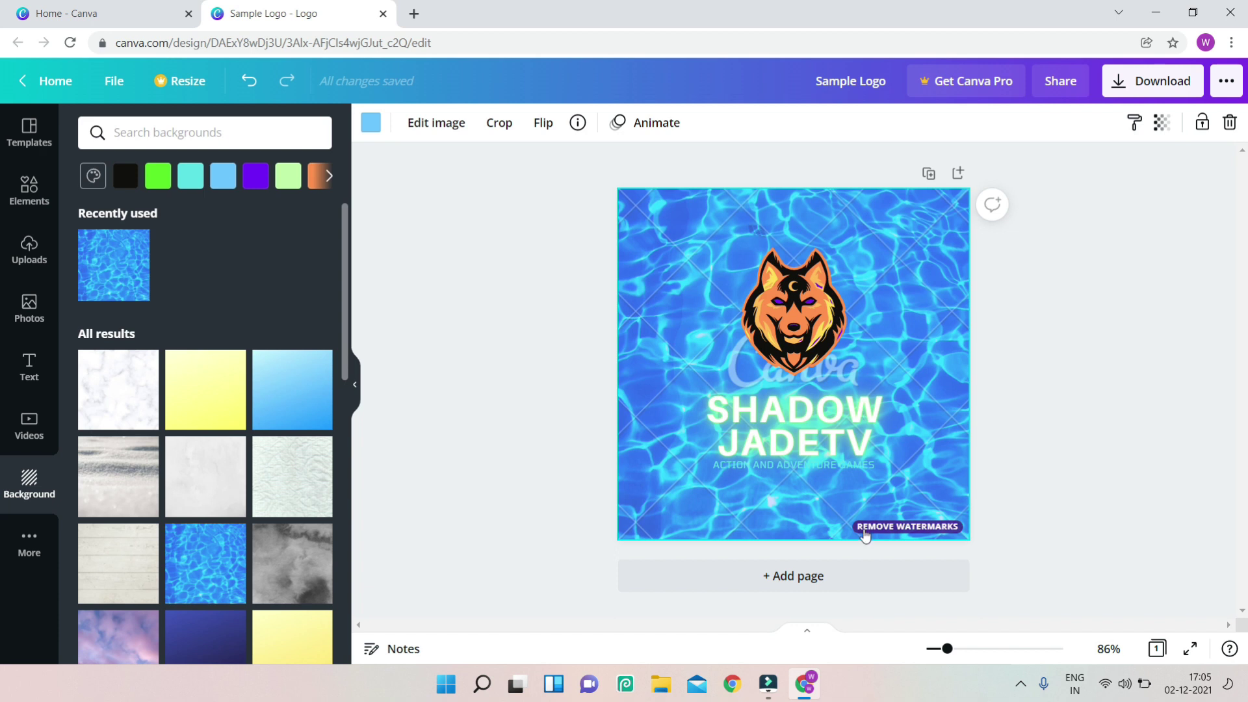
Check the download options for the design with the premium image, and delete the water background from the page
click(1147, 80)
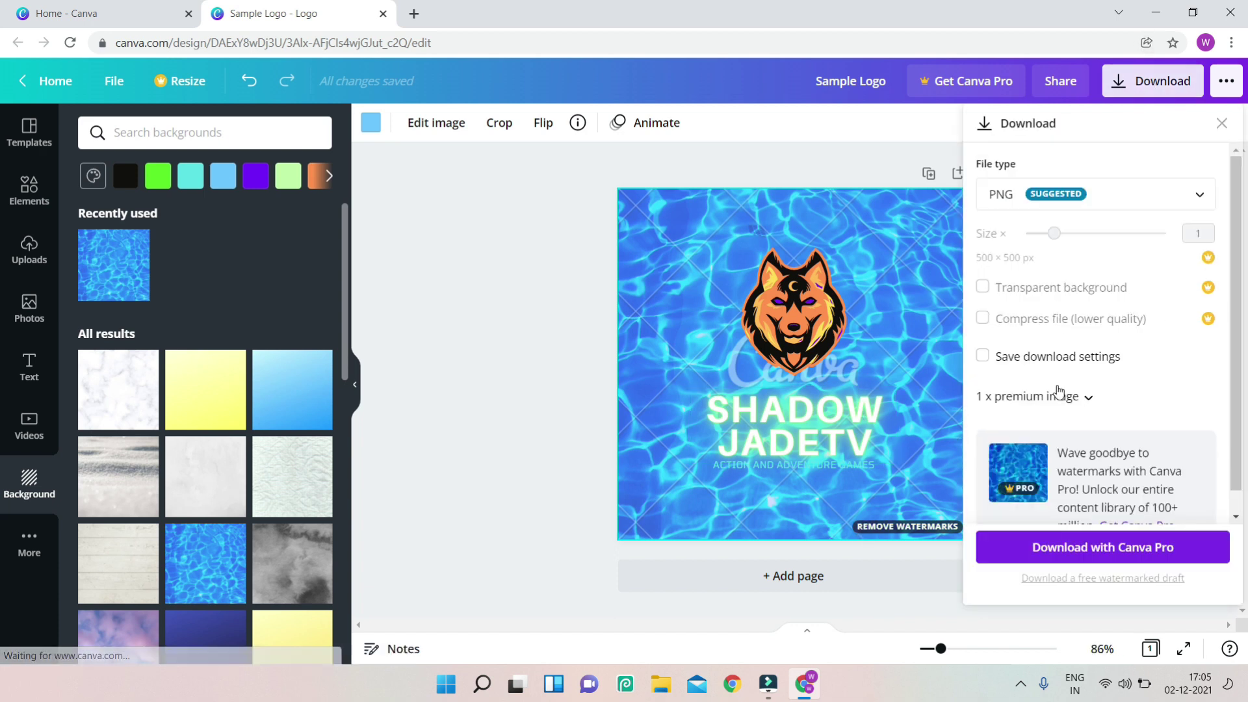
scroll(1071, 425, down, 1)
click(915, 293)
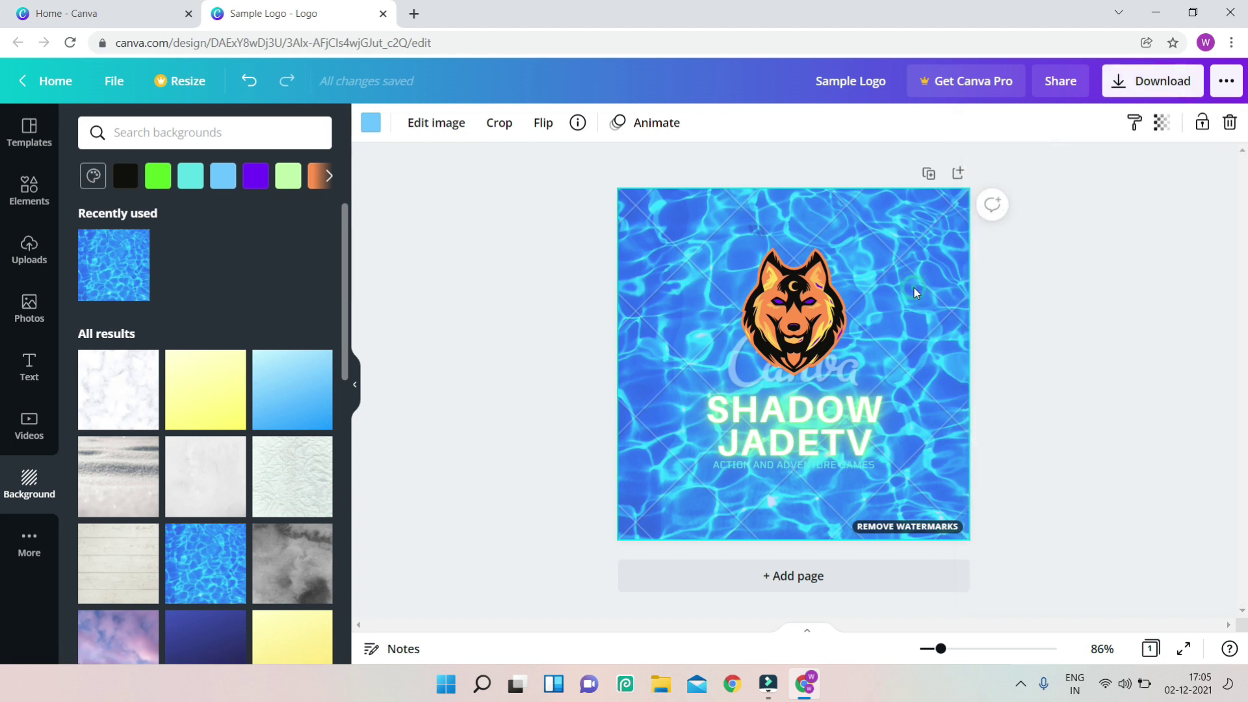
key(Delete)
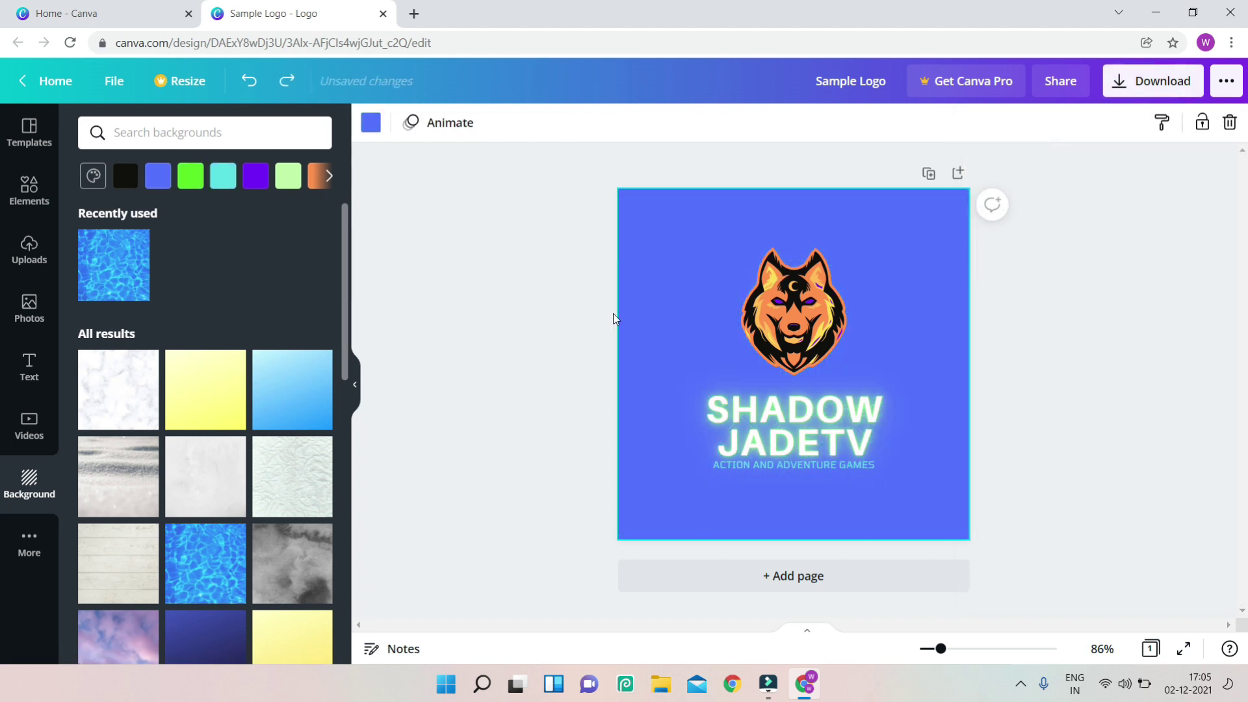
Show the audio library from the additional Canva content
click(23, 539)
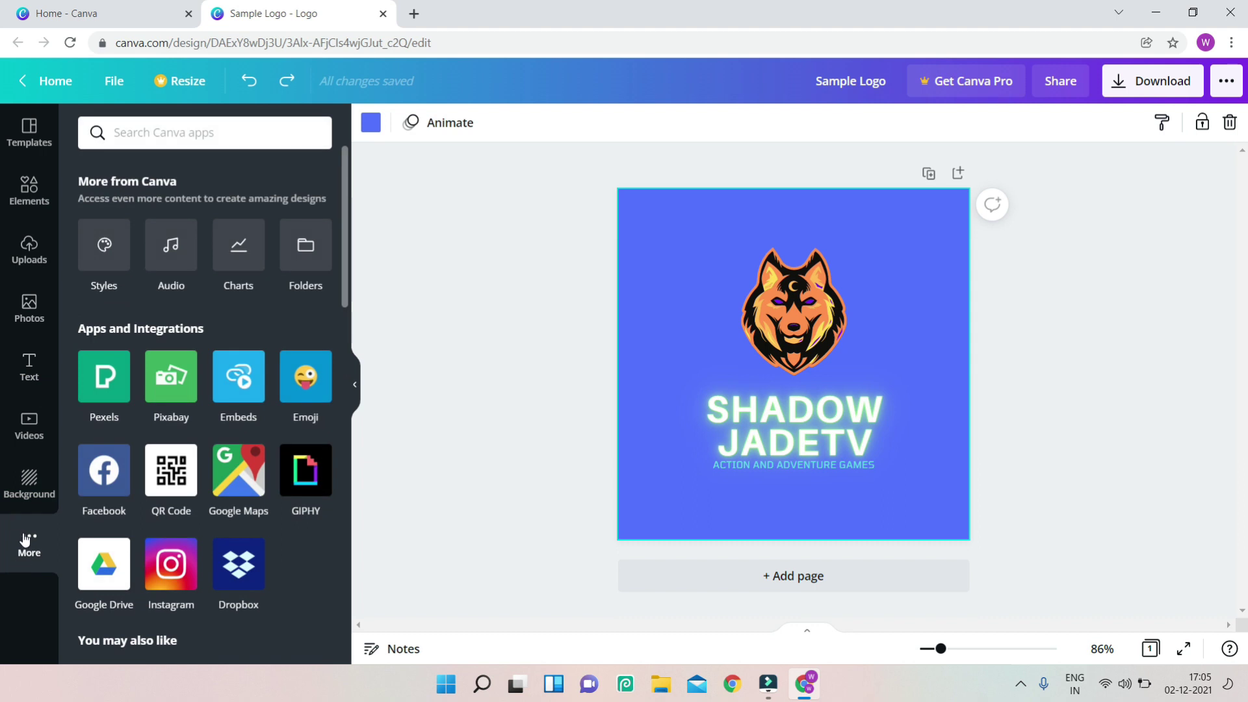
click(168, 252)
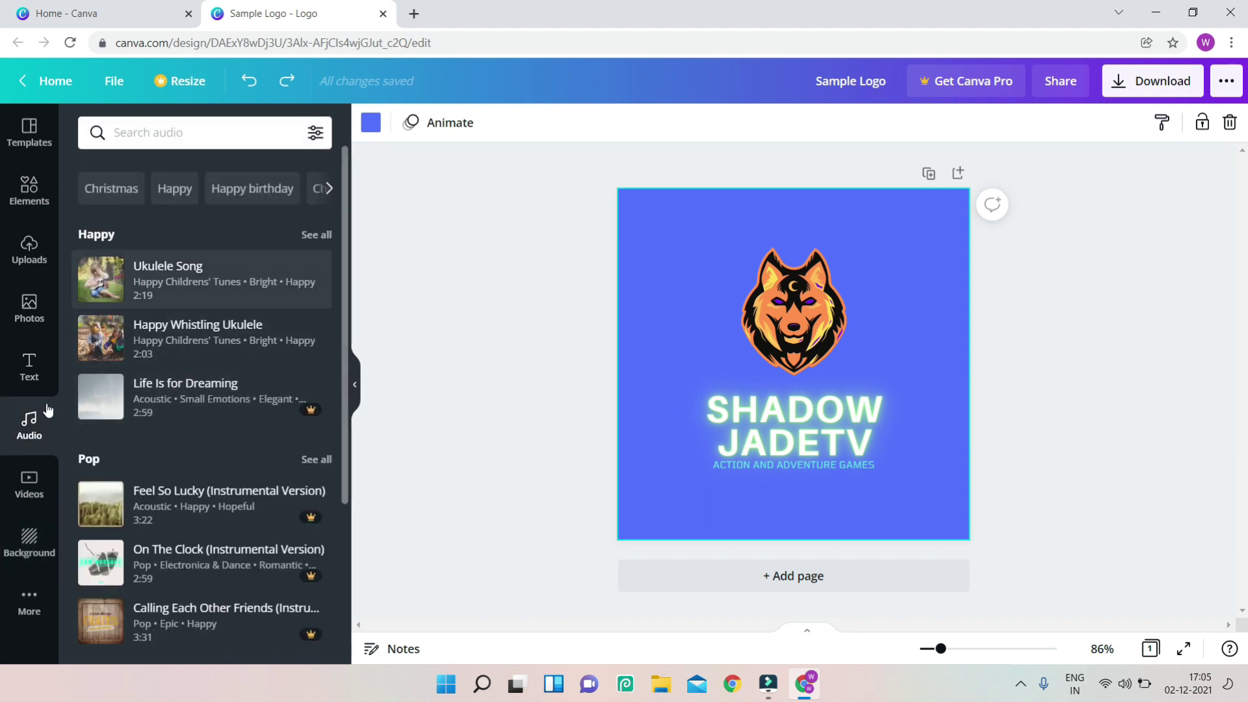
Add a progress bar chart, shrink it above the wolf head, and set its percentage to 54 and line weight to 14
click(32, 591)
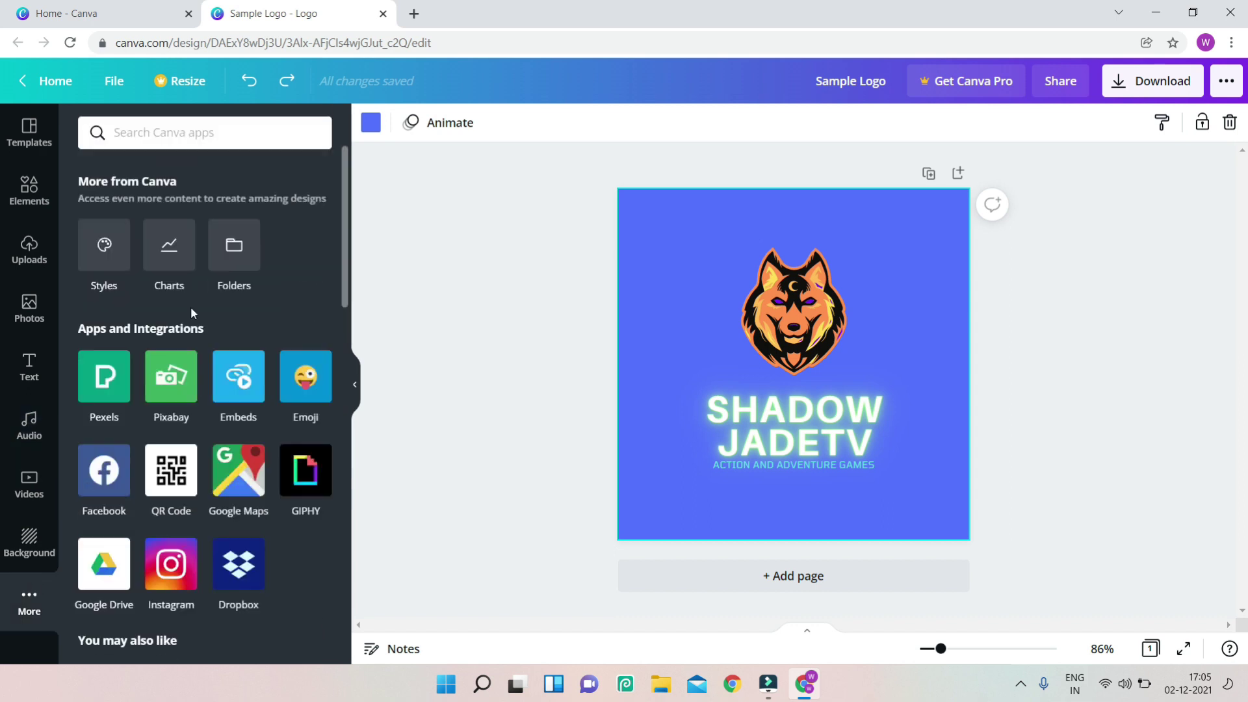
click(185, 245)
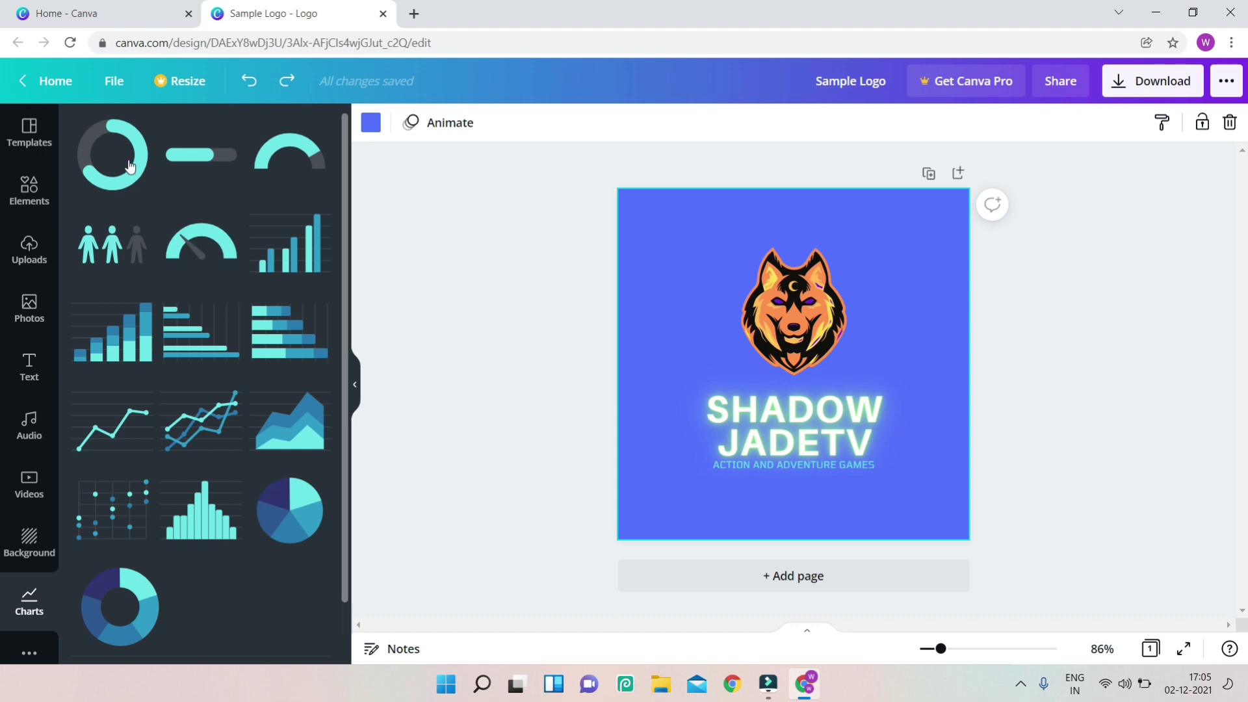
drag(201, 162, 677, 282)
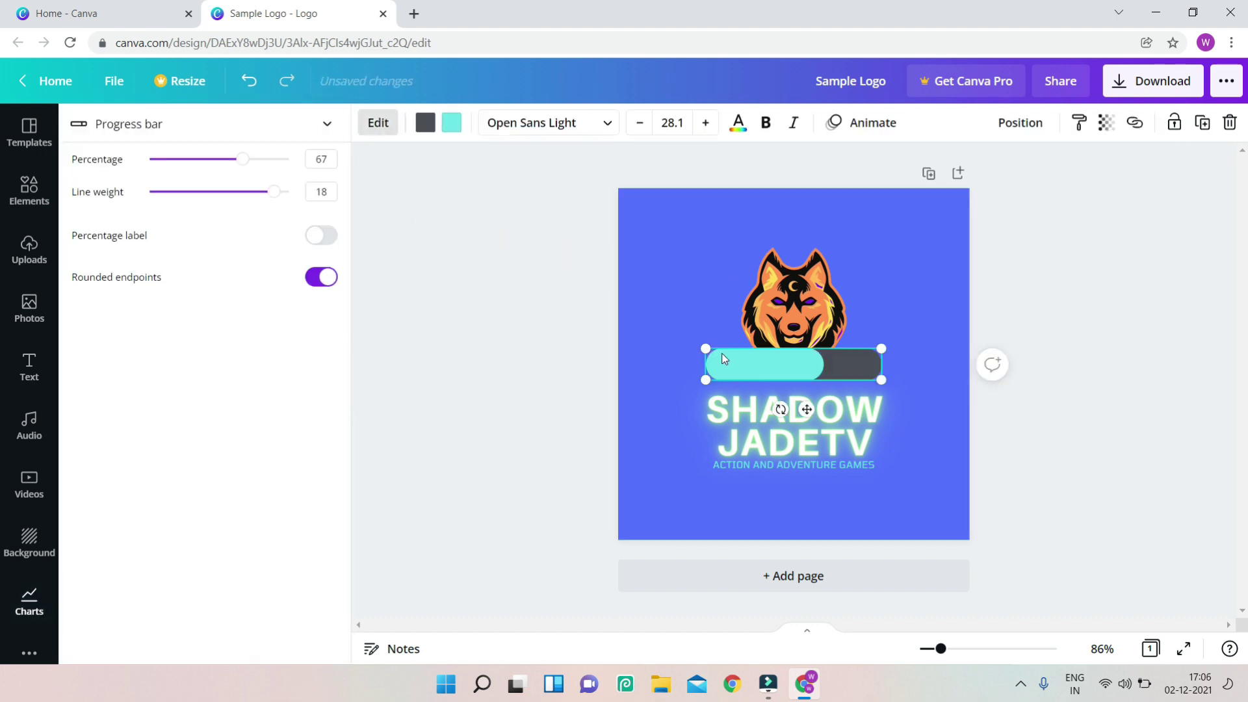
drag(707, 350, 774, 234)
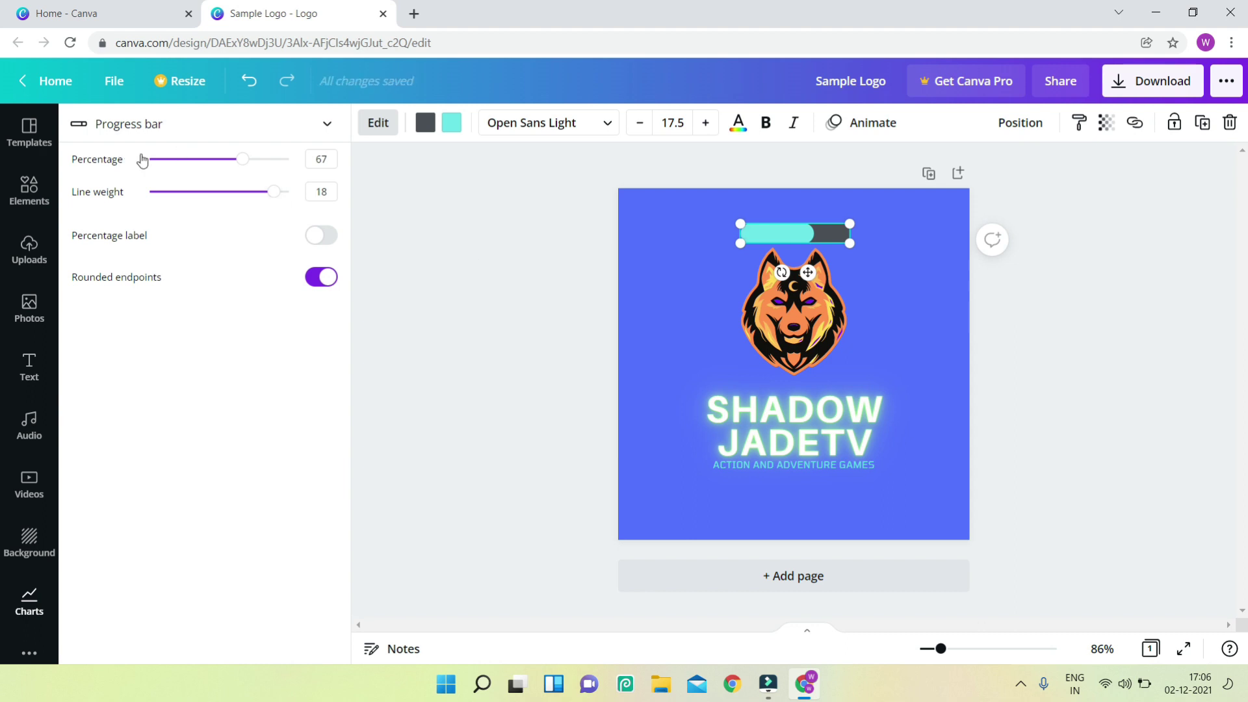
drag(246, 166, 245, 192)
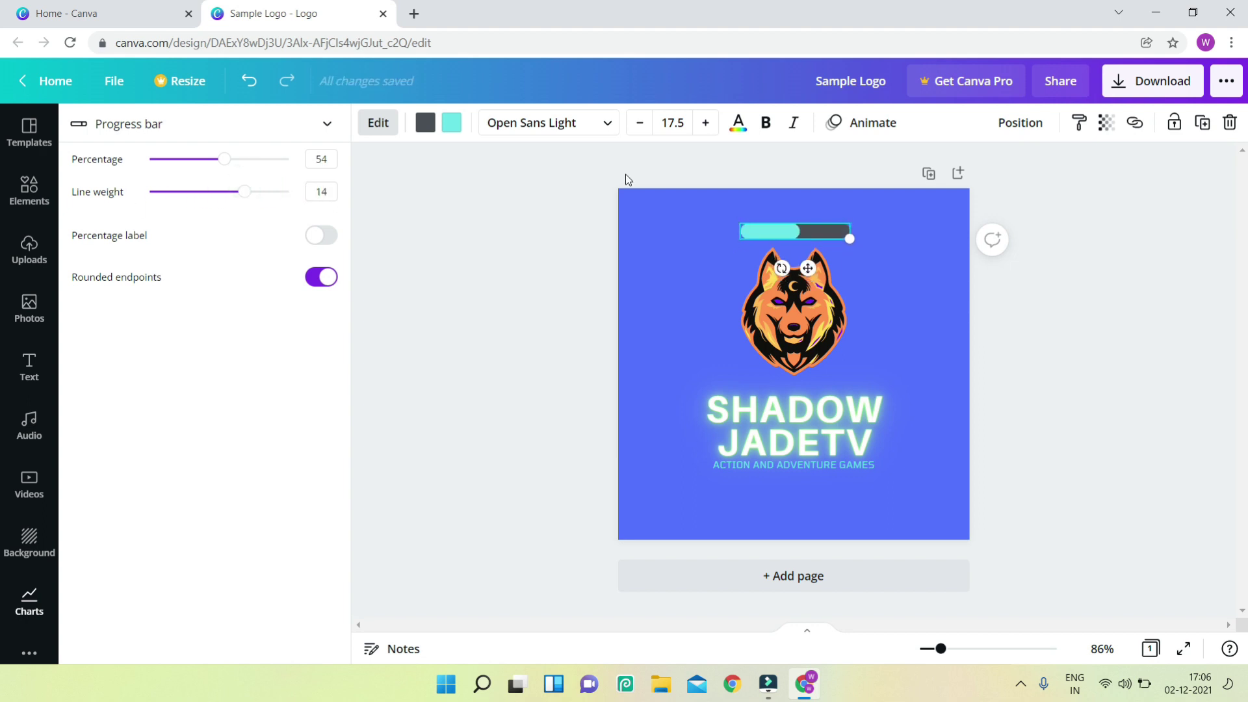
Browse the additional apps and integrations, including the Emoji collection, Google Maps, YouTube and Flickr
click(29, 653)
click(38, 625)
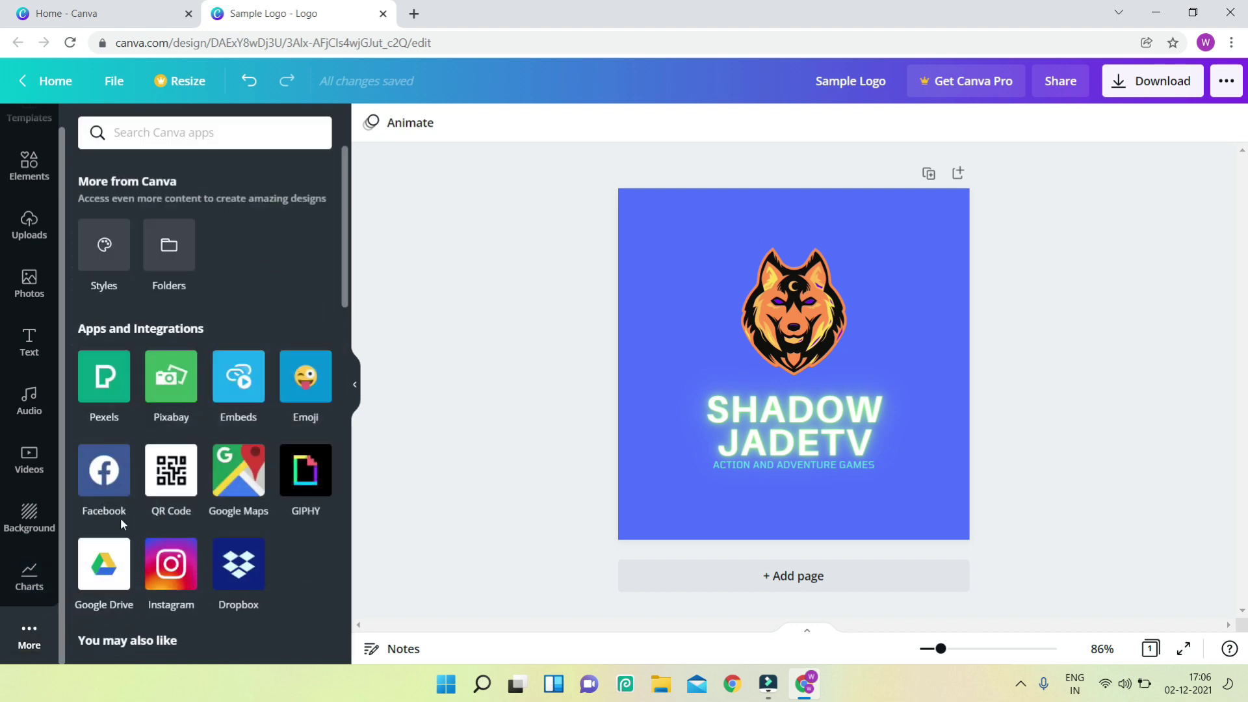
scroll(130, 362, down, 2)
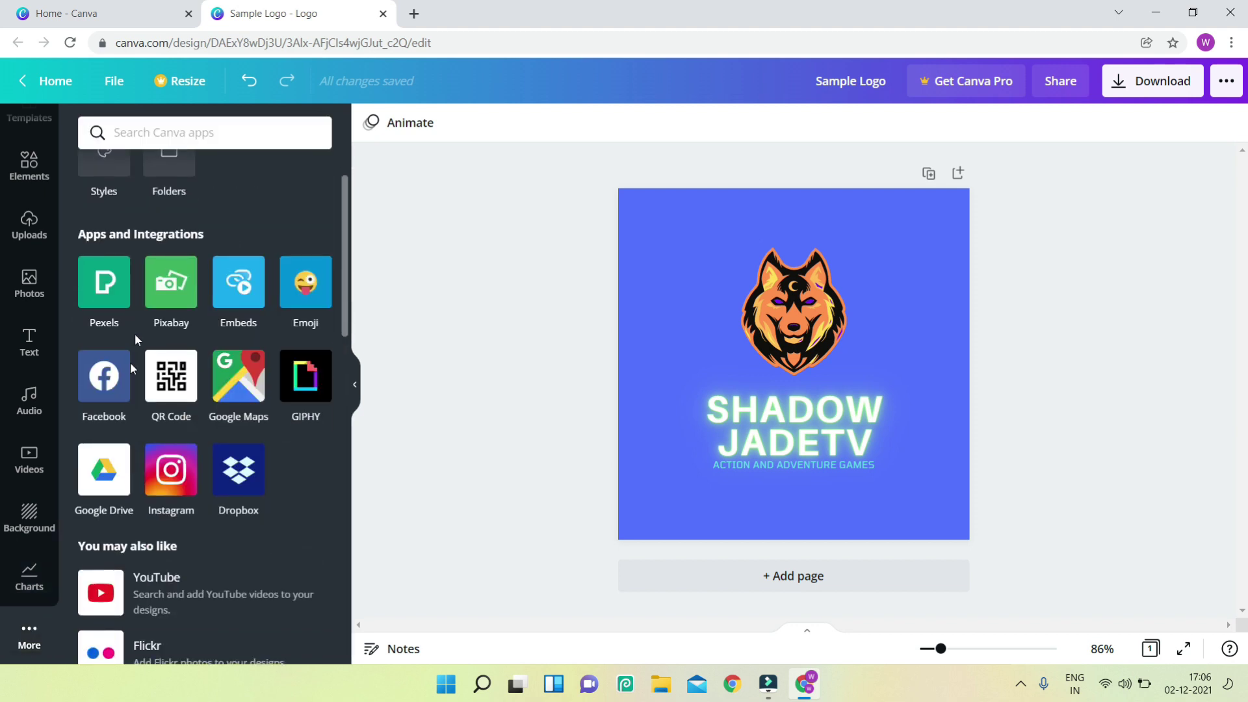
click(317, 280)
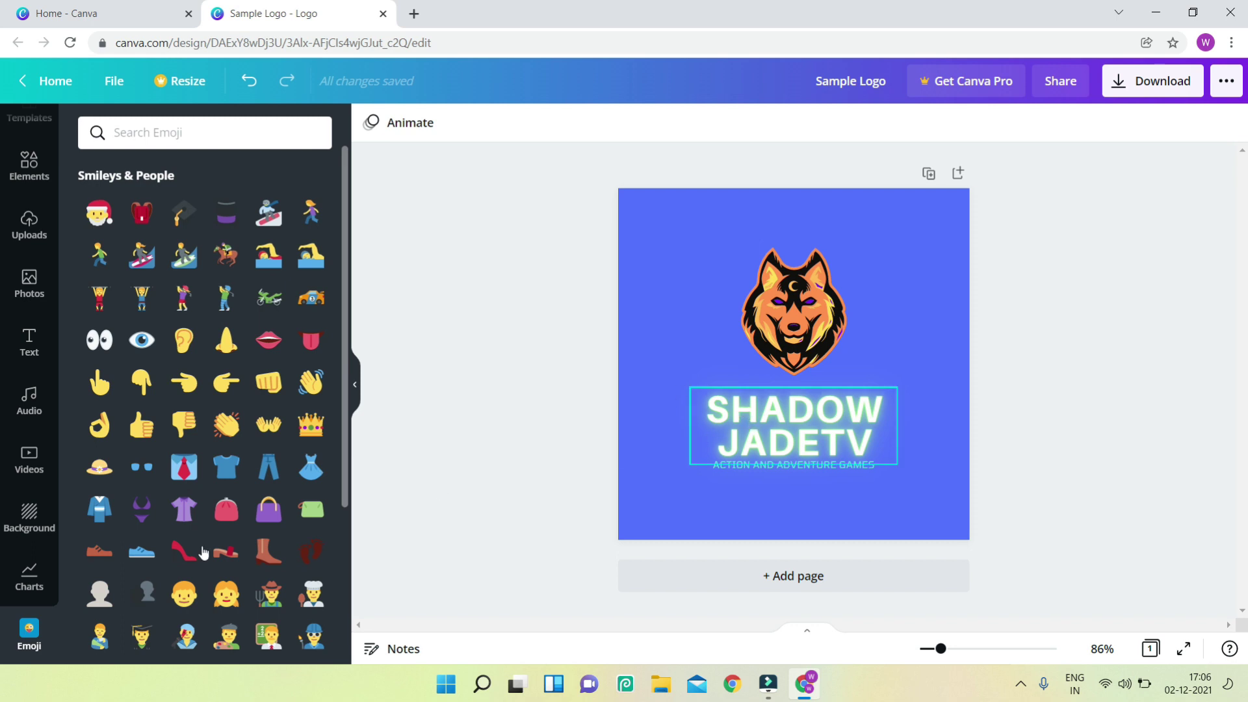
scroll(26, 633, down, 1)
click(26, 633)
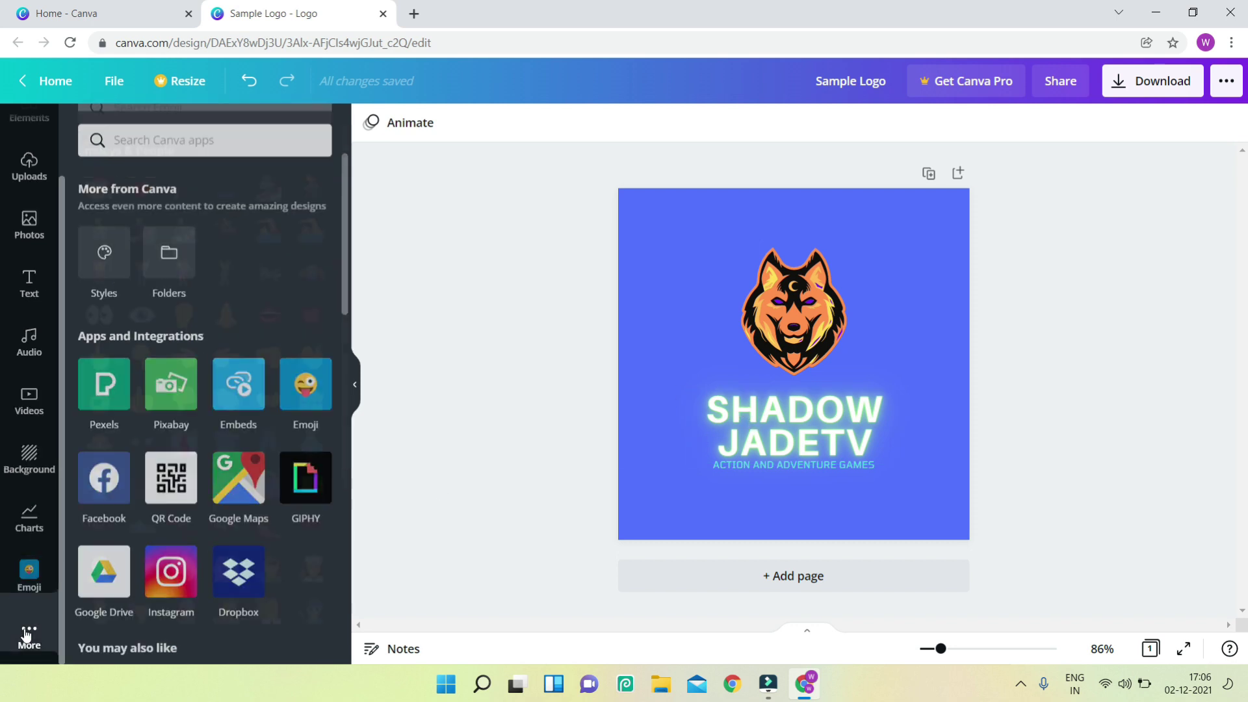
scroll(175, 408, down, 2)
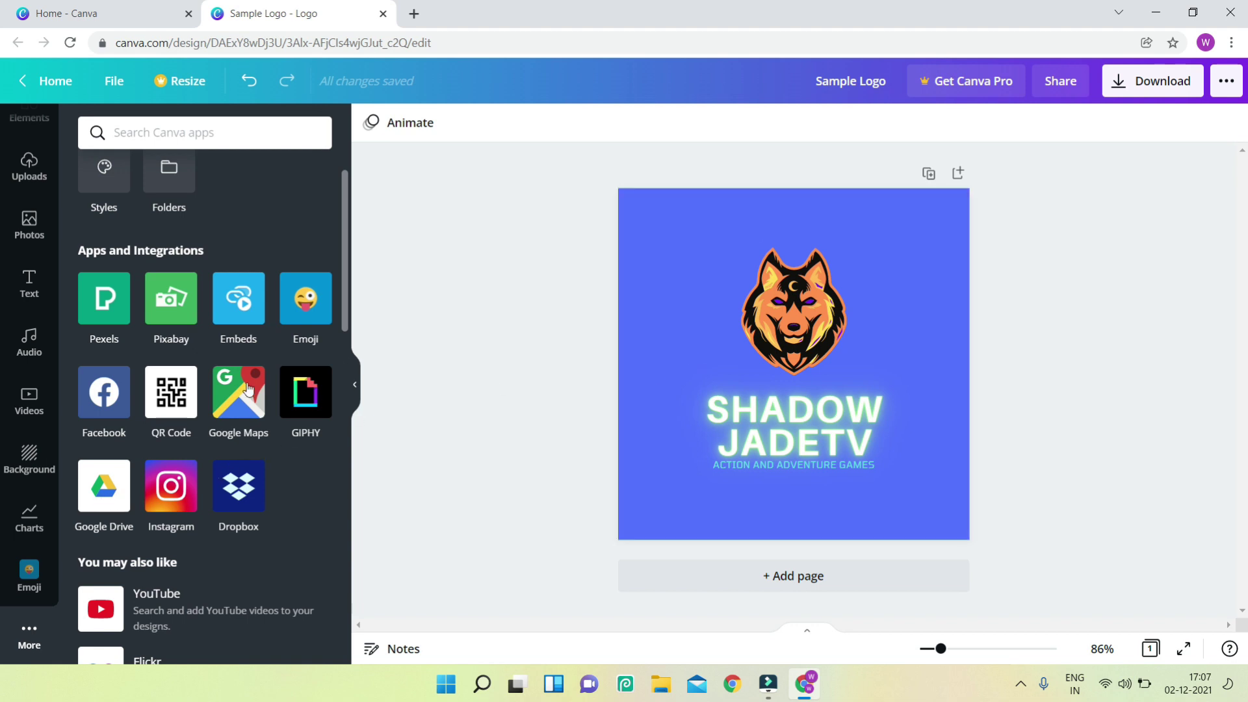
scroll(257, 476, down, 3)
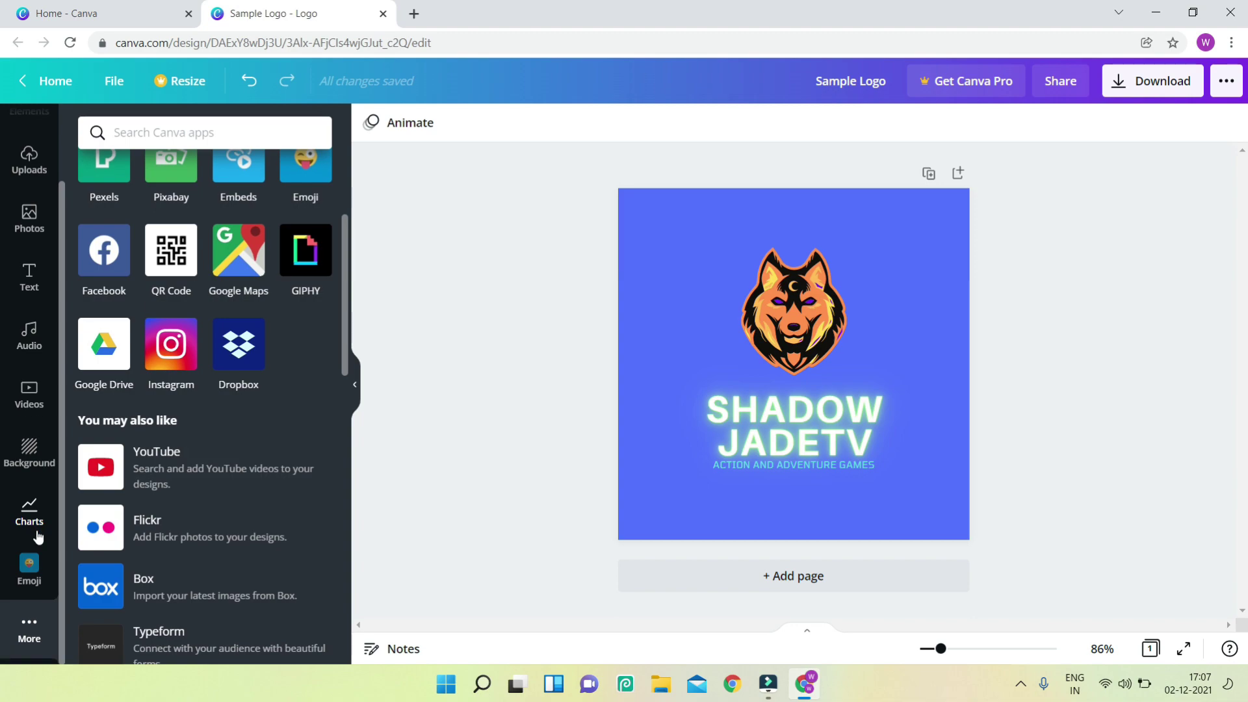